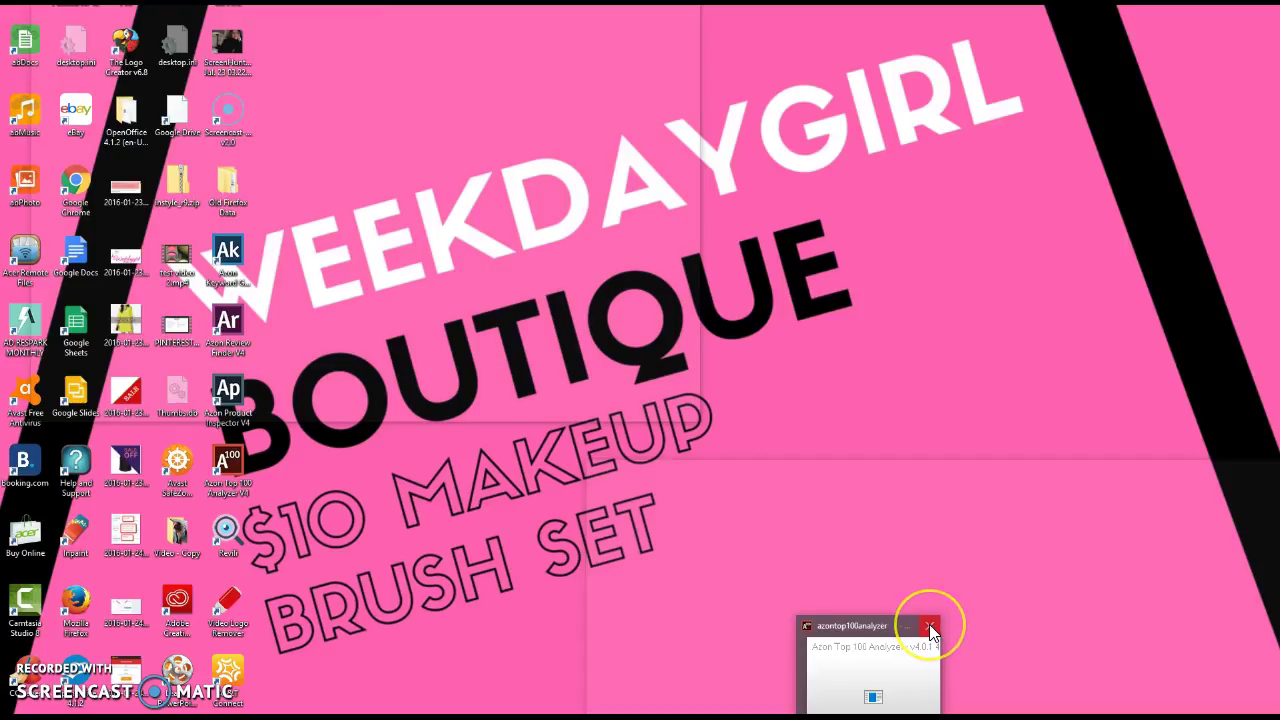
- Dismiss the Azon Top 100 Analyzer startup prompt
{"action": "left_click", "coordinate": [930, 628]}
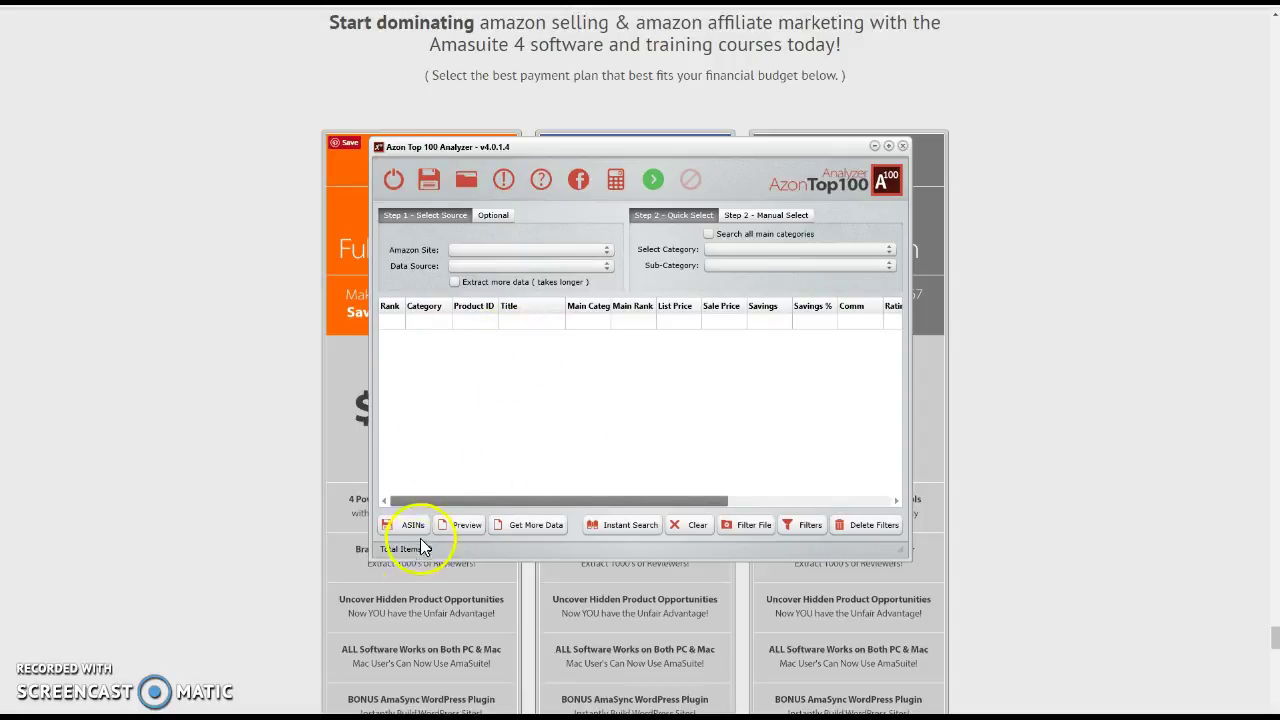
- Choose amazon.com, Best Sellers and Beauty › Gift Sets, toggling the all-categories search on and off
{"action": "left_click", "coordinate": [555, 250]}
{"action": "left_click", "coordinate": [506, 265]}
{"action": "left_click", "coordinate": [517, 266]}
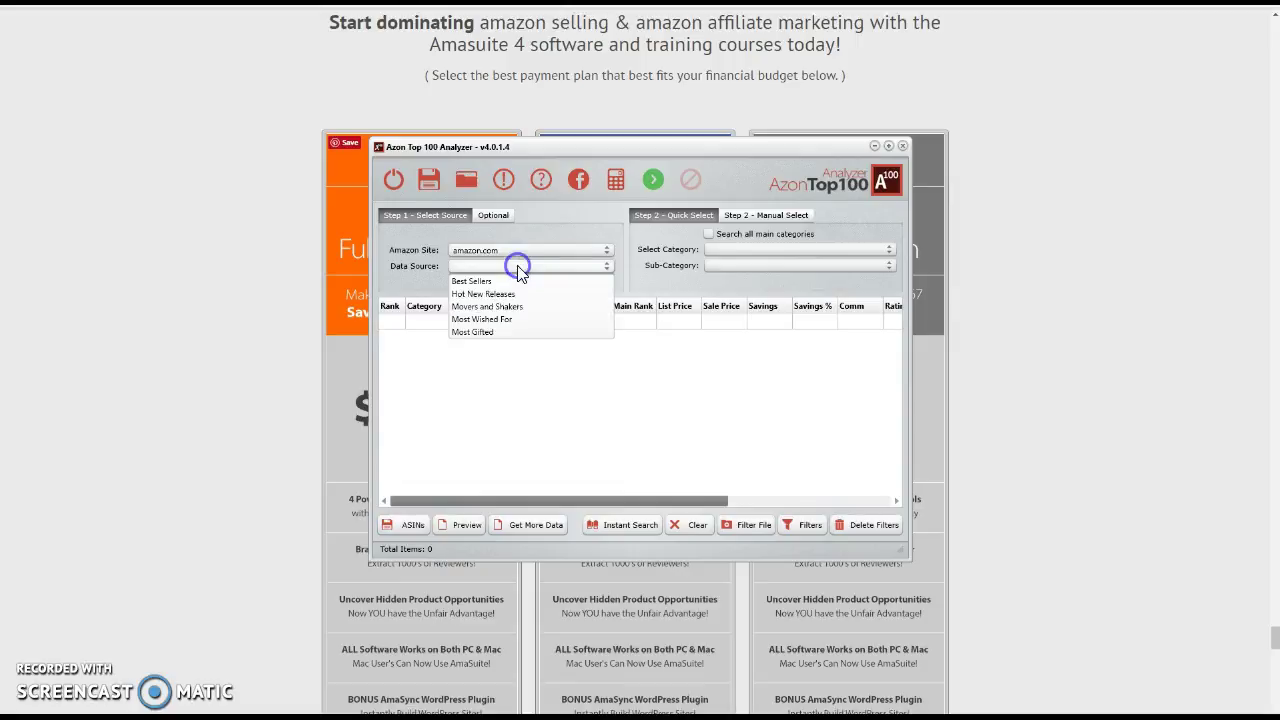
{"action": "left_click", "coordinate": [475, 281]}
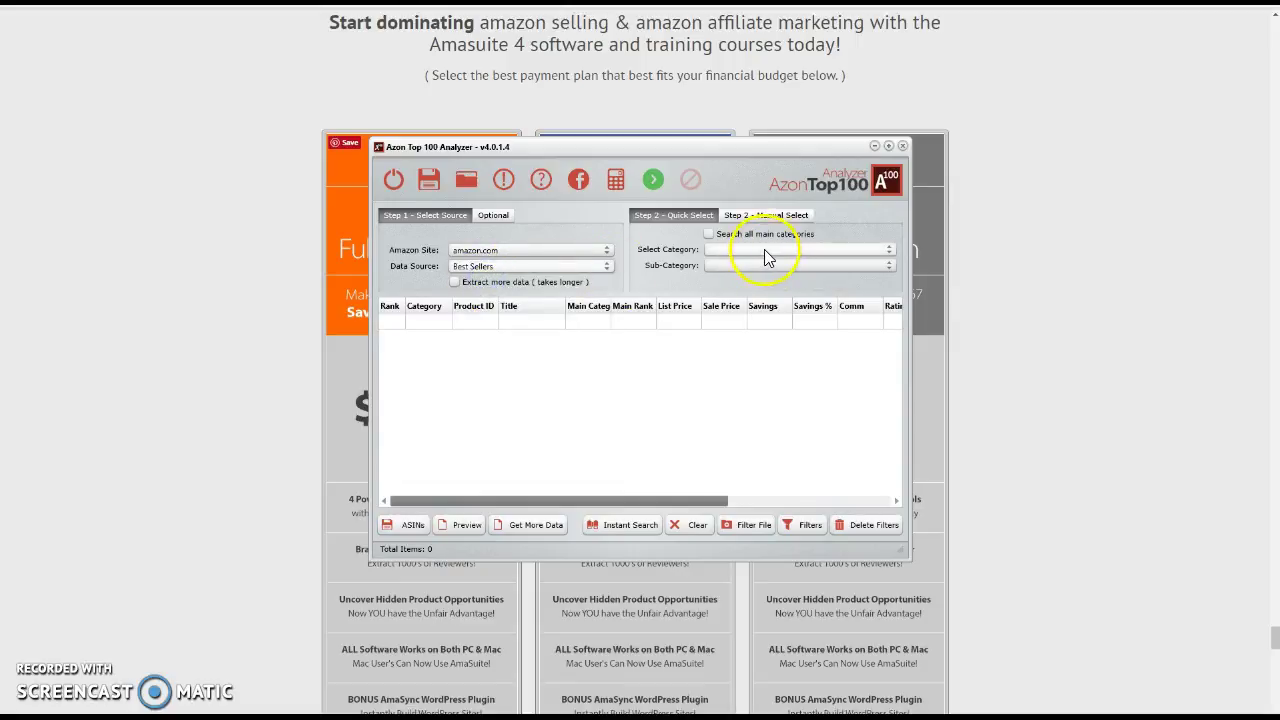
{"action": "left_click", "coordinate": [757, 249]}
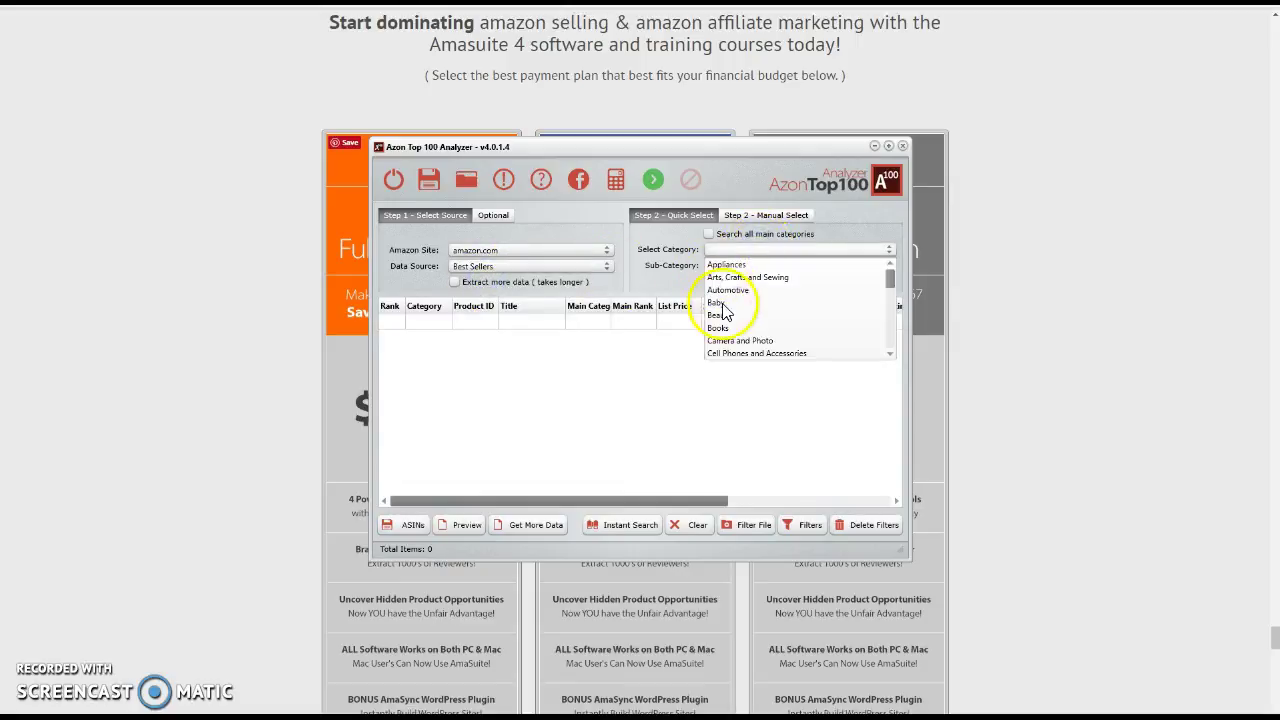
{"action": "left_click", "coordinate": [720, 315]}
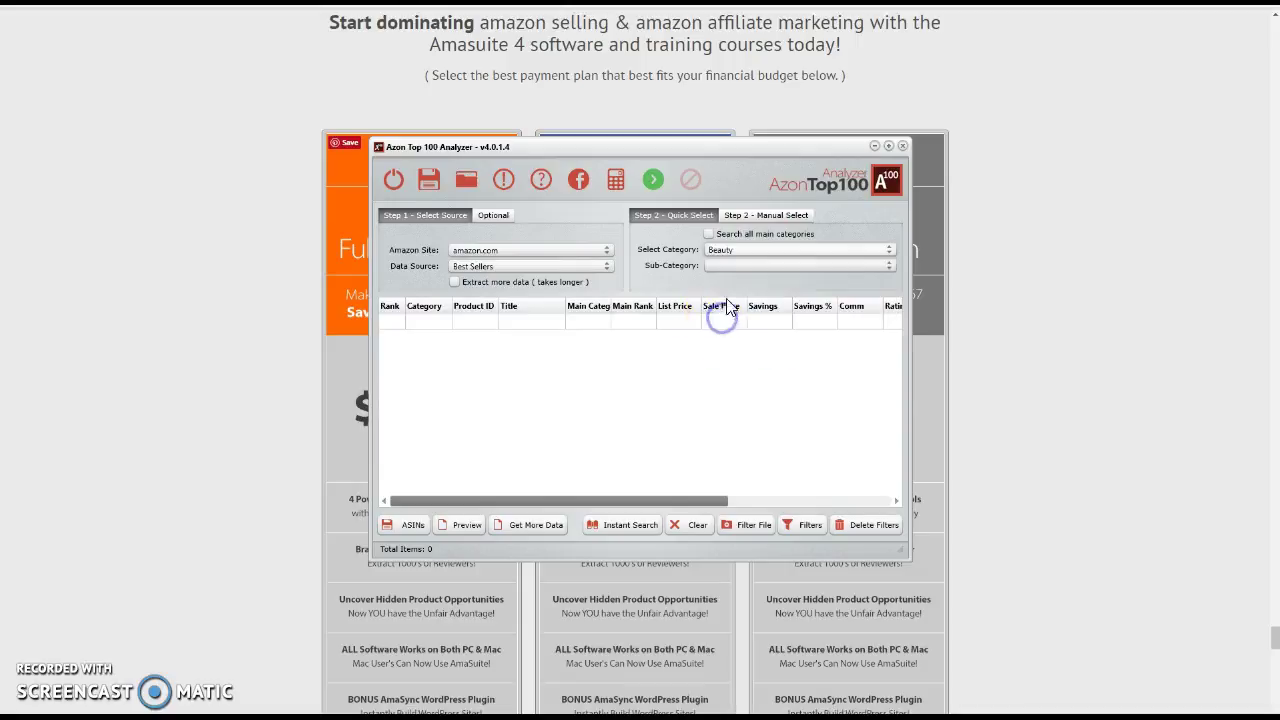
{"action": "left_click", "coordinate": [735, 266]}
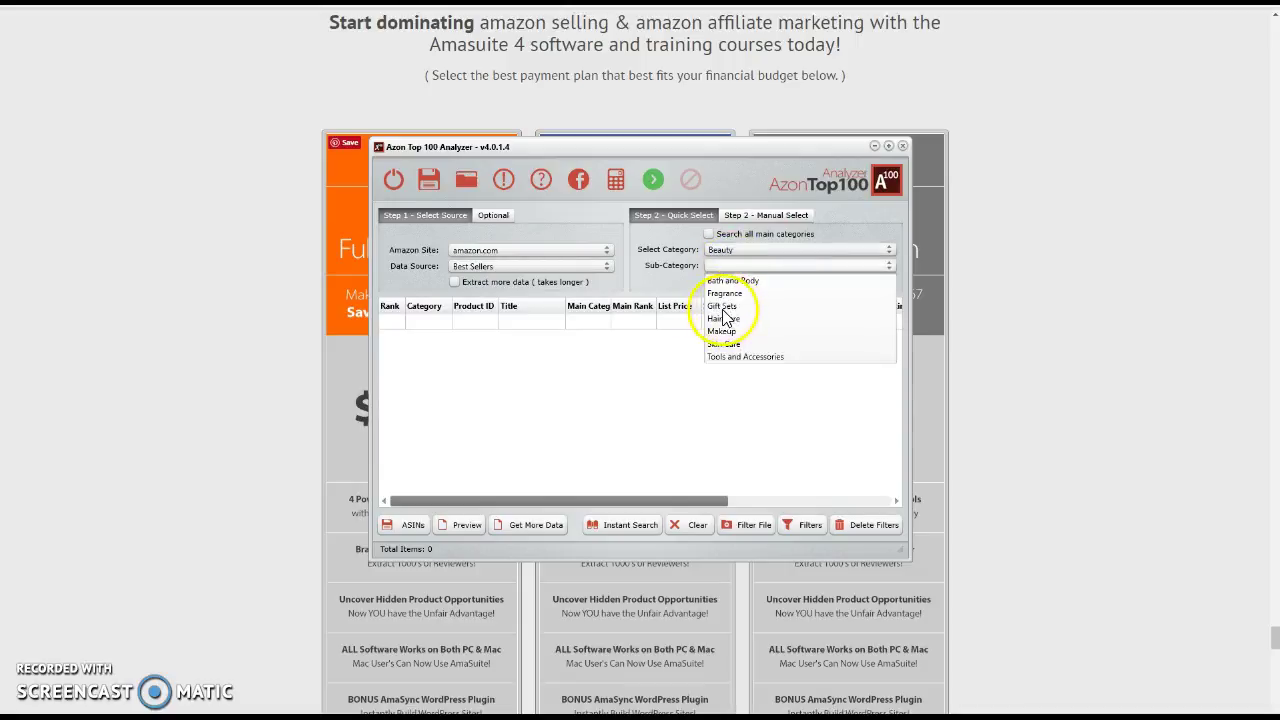
{"action": "left_click", "coordinate": [724, 310]}
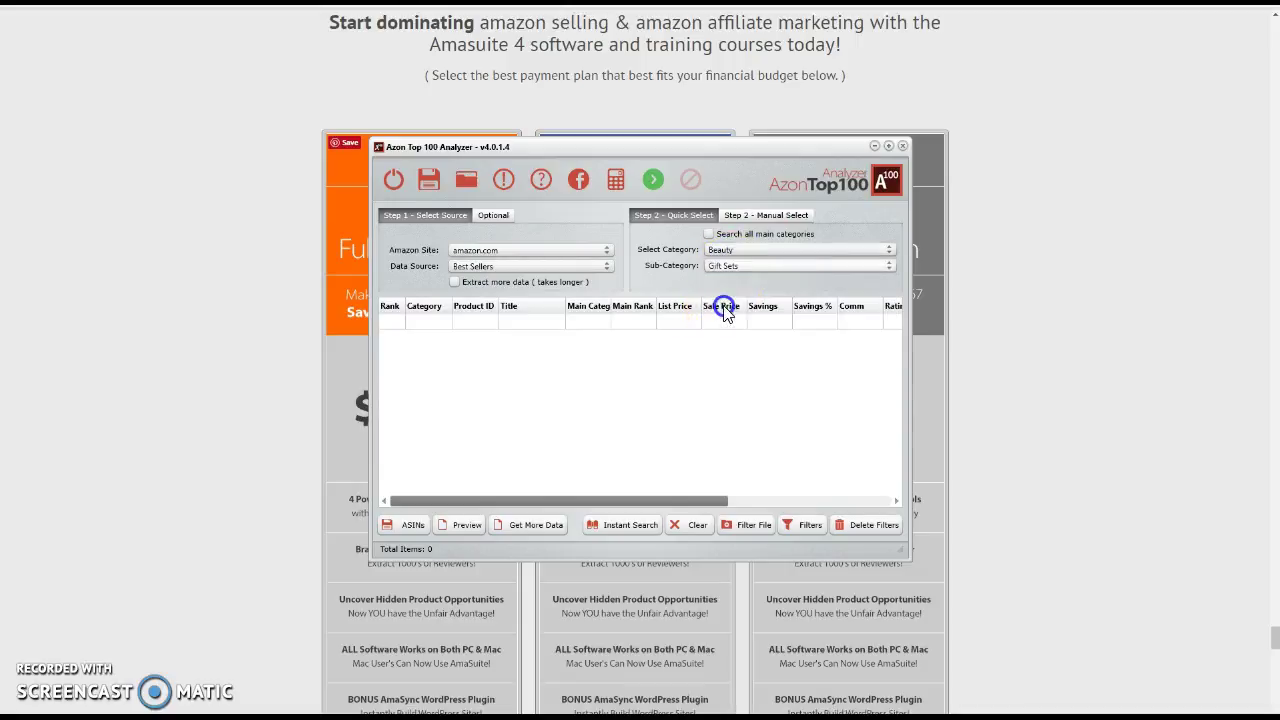
{"action": "left_click", "coordinate": [708, 234]}
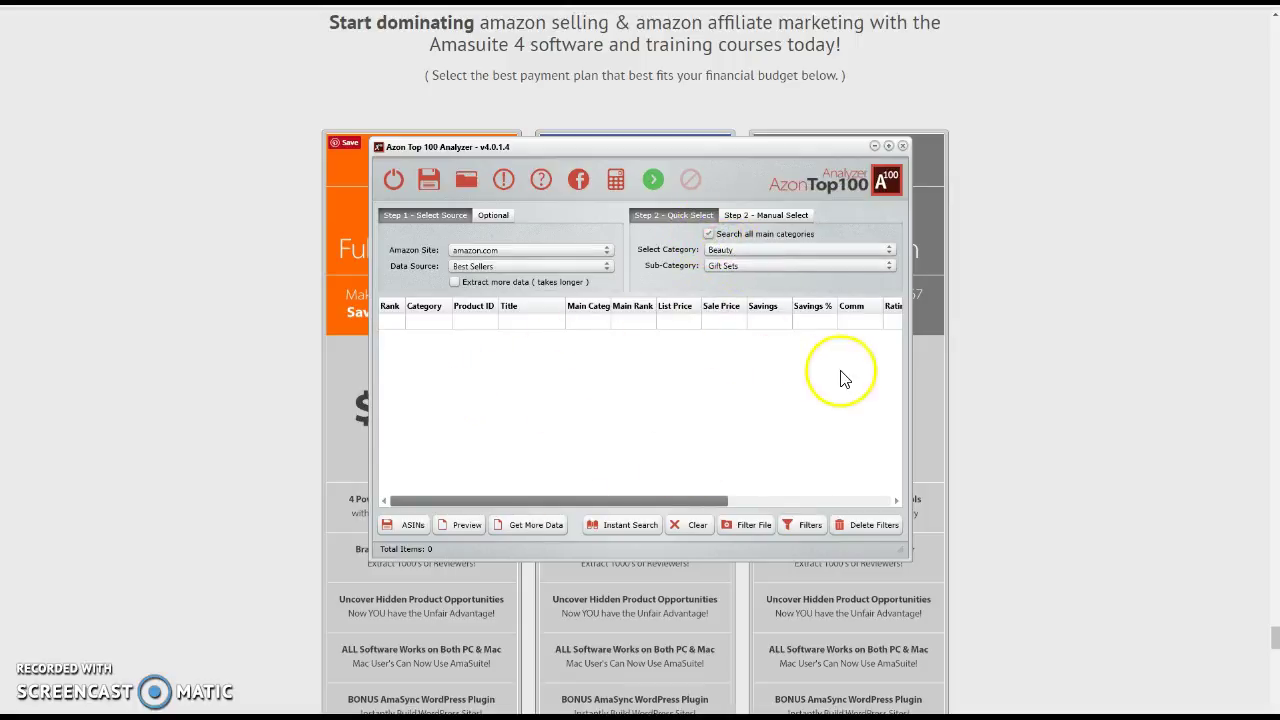
{"action": "left_click", "coordinate": [708, 234]}
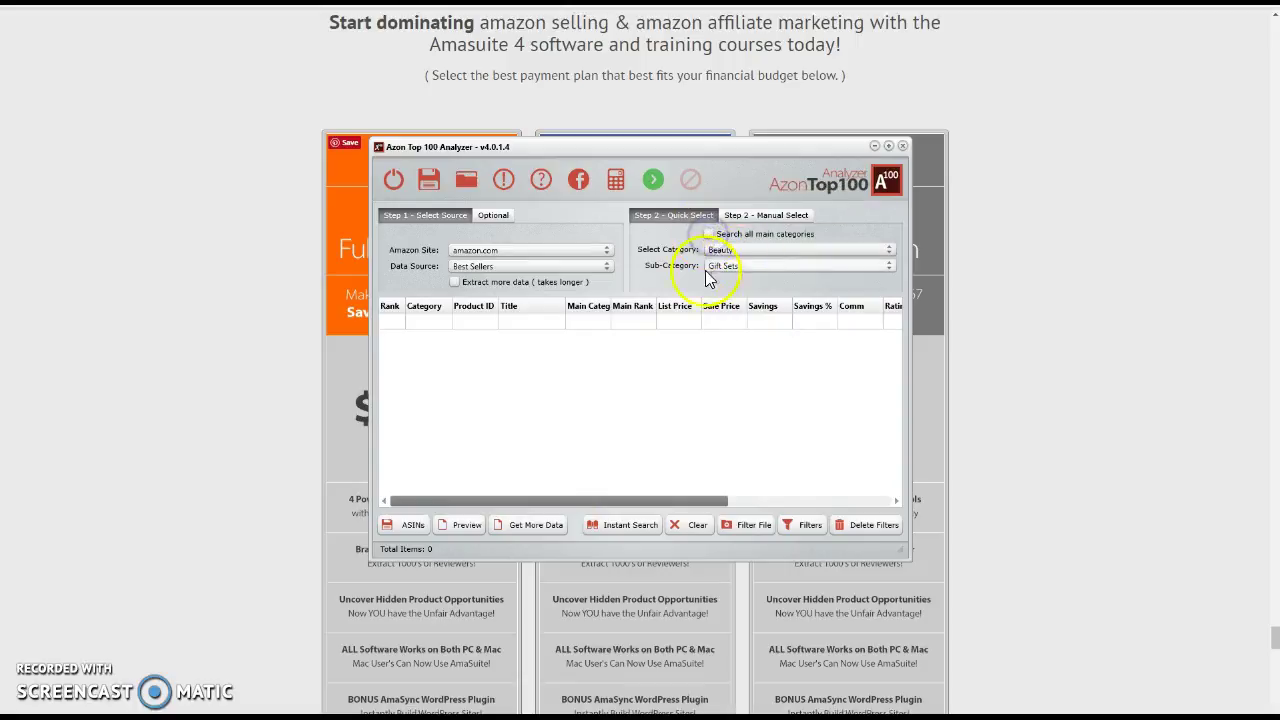
- Reselect Best Sellers and the Beauty category, with Makeup as the sub-category
{"action": "left_click", "coordinate": [505, 266]}
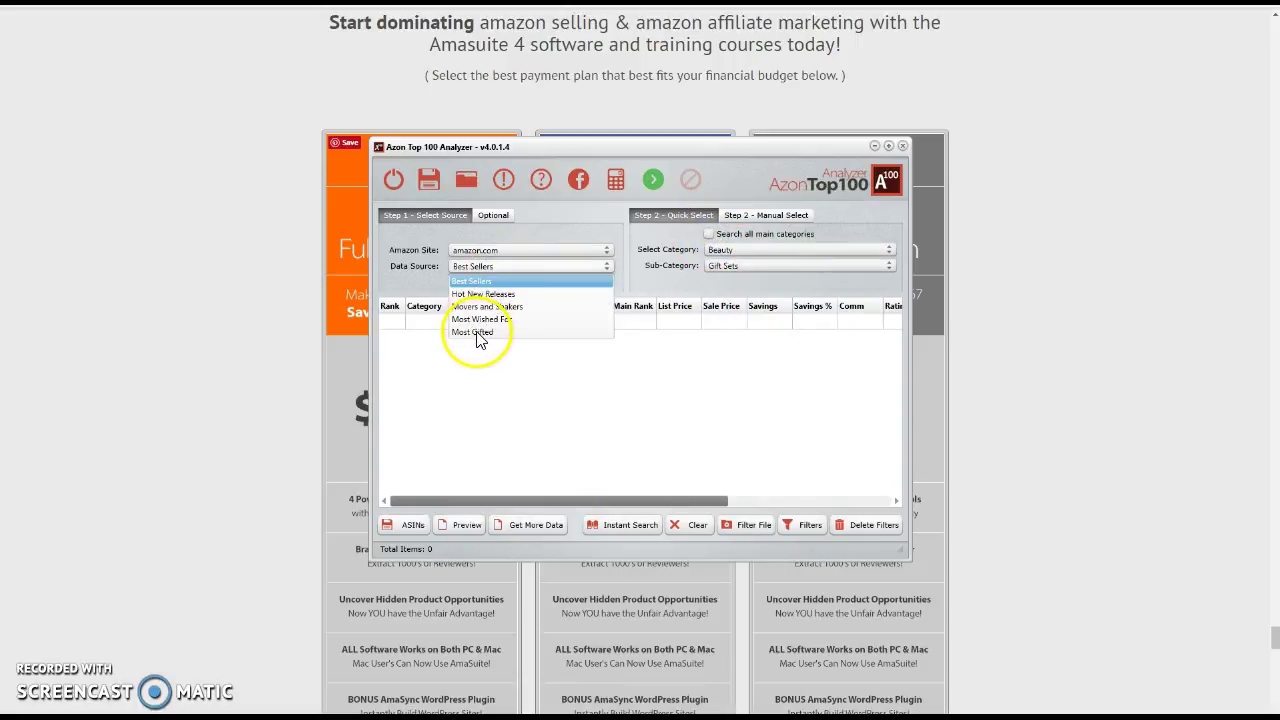
{"action": "left_click", "coordinate": [730, 370]}
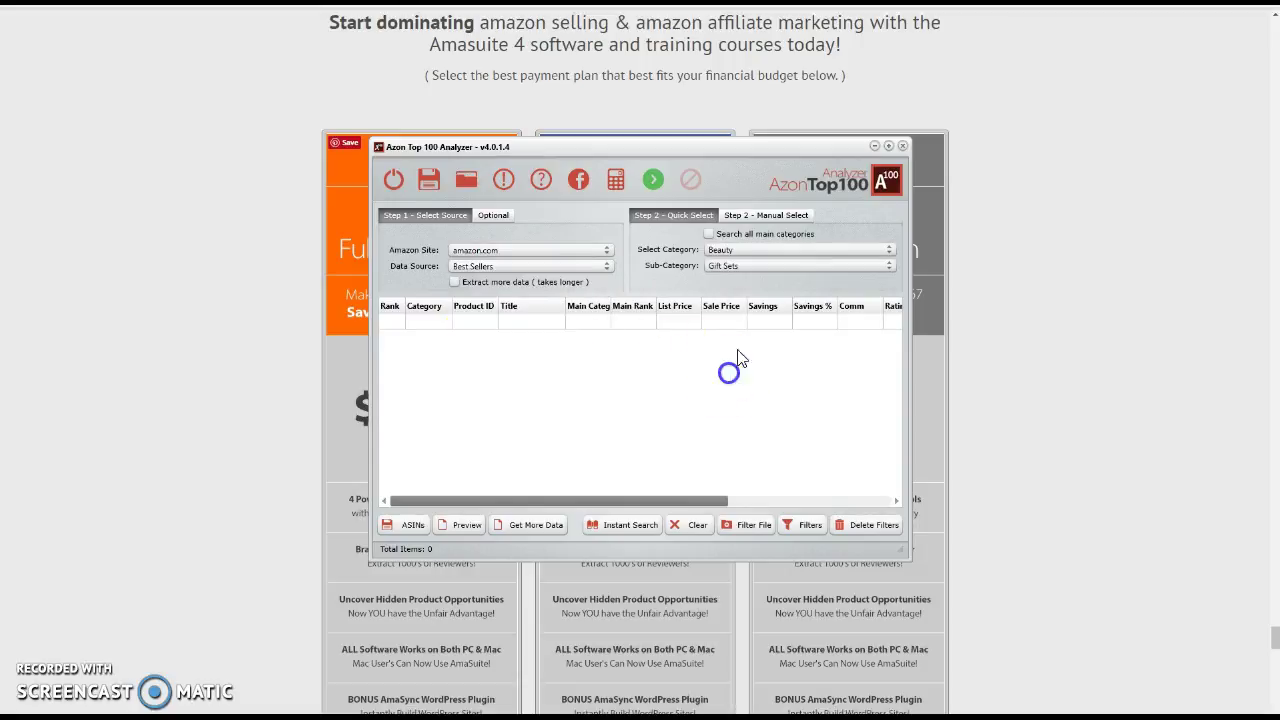
{"action": "left_click", "coordinate": [744, 250]}
{"action": "scroll", "coordinate": [740, 320], "scroll_direction": "down", "scroll_amount": 2}
{"action": "left_click", "coordinate": [609, 370]}
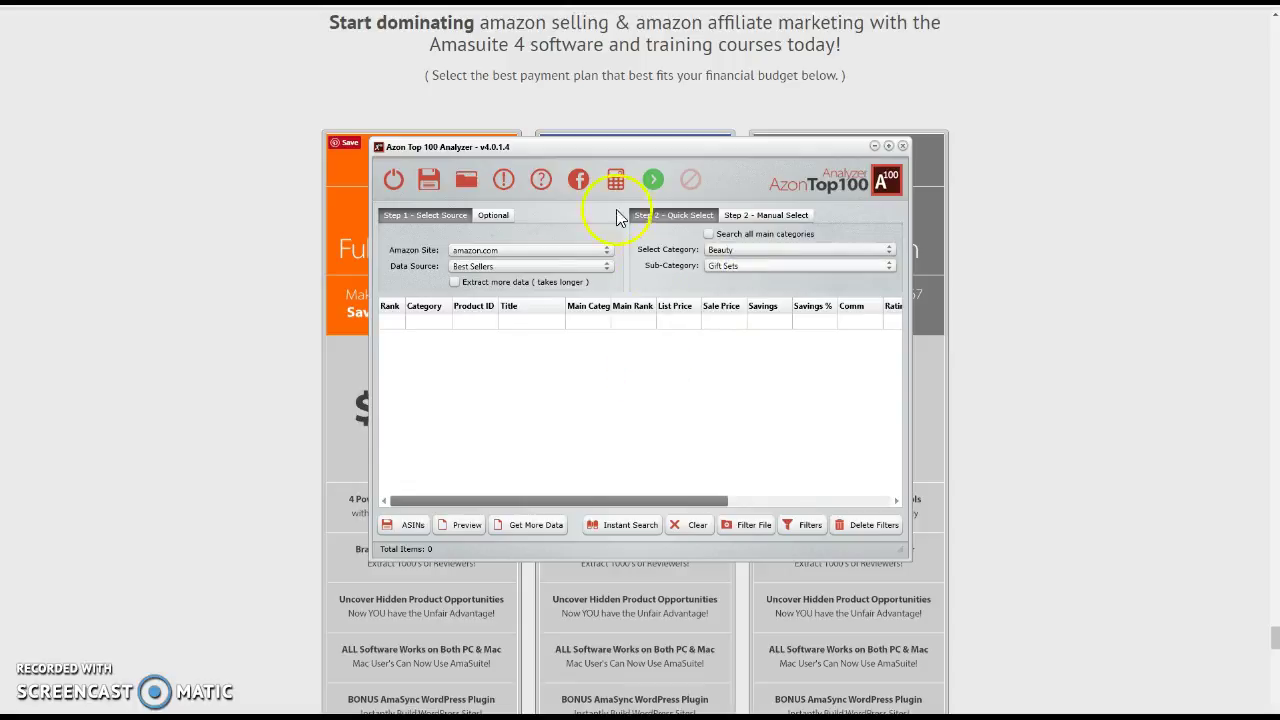
{"action": "left_click", "coordinate": [729, 268]}
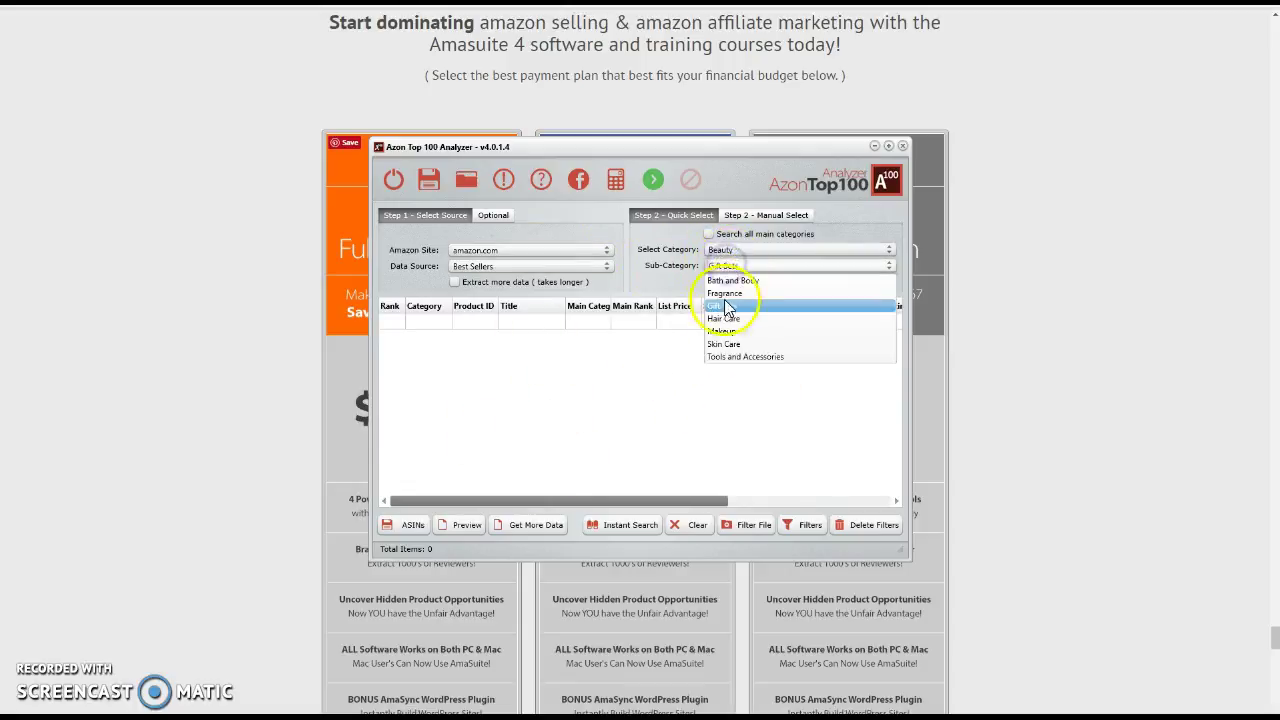
{"action": "left_click", "coordinate": [726, 333]}
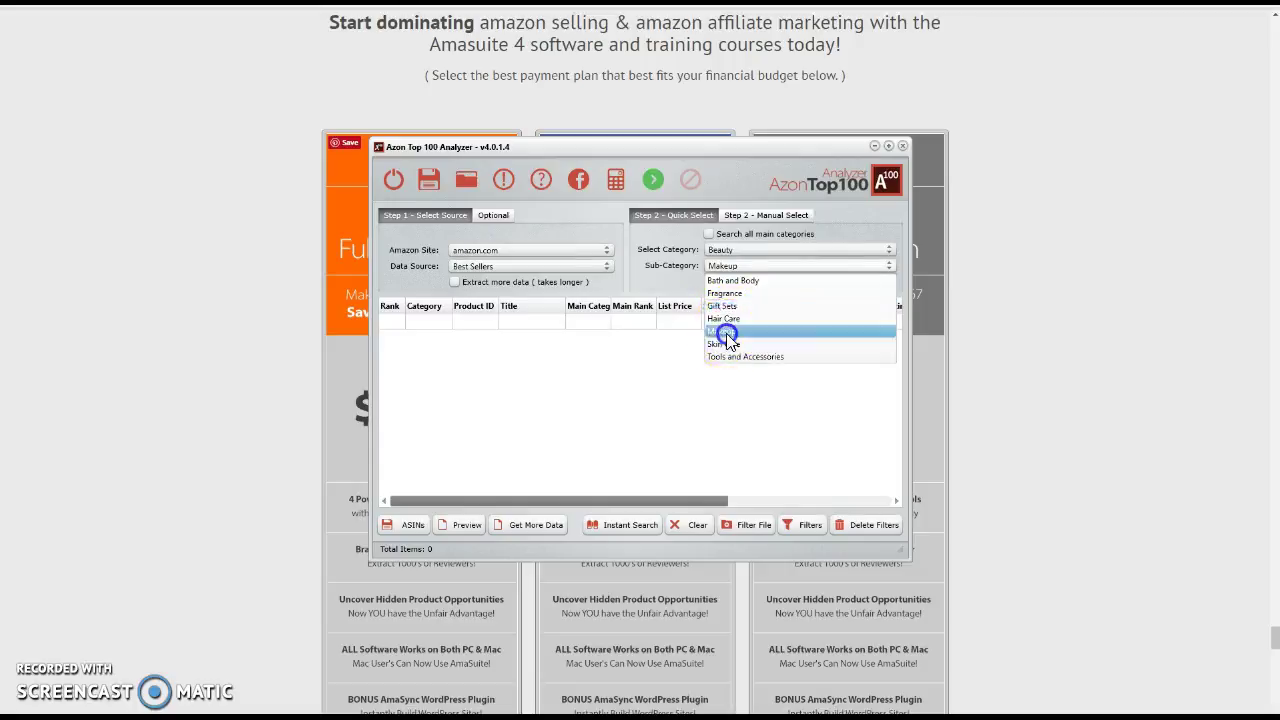
- Switch the data source to Most Gifted, reselect Beauty › Makeup, and start extraction
{"action": "left_click", "coordinate": [481, 267]}
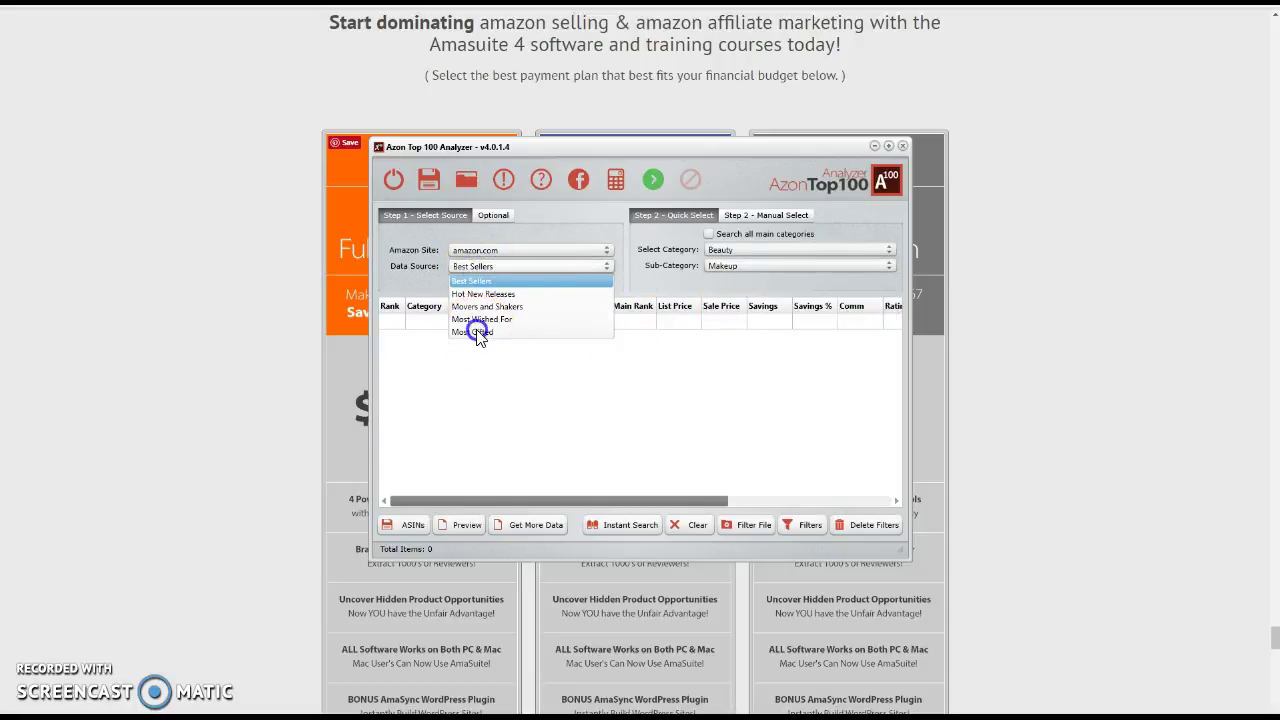
{"action": "left_click", "coordinate": [477, 330]}
{"action": "left_click", "coordinate": [734, 250]}
{"action": "left_click", "coordinate": [723, 315]}
{"action": "left_click", "coordinate": [734, 266]}
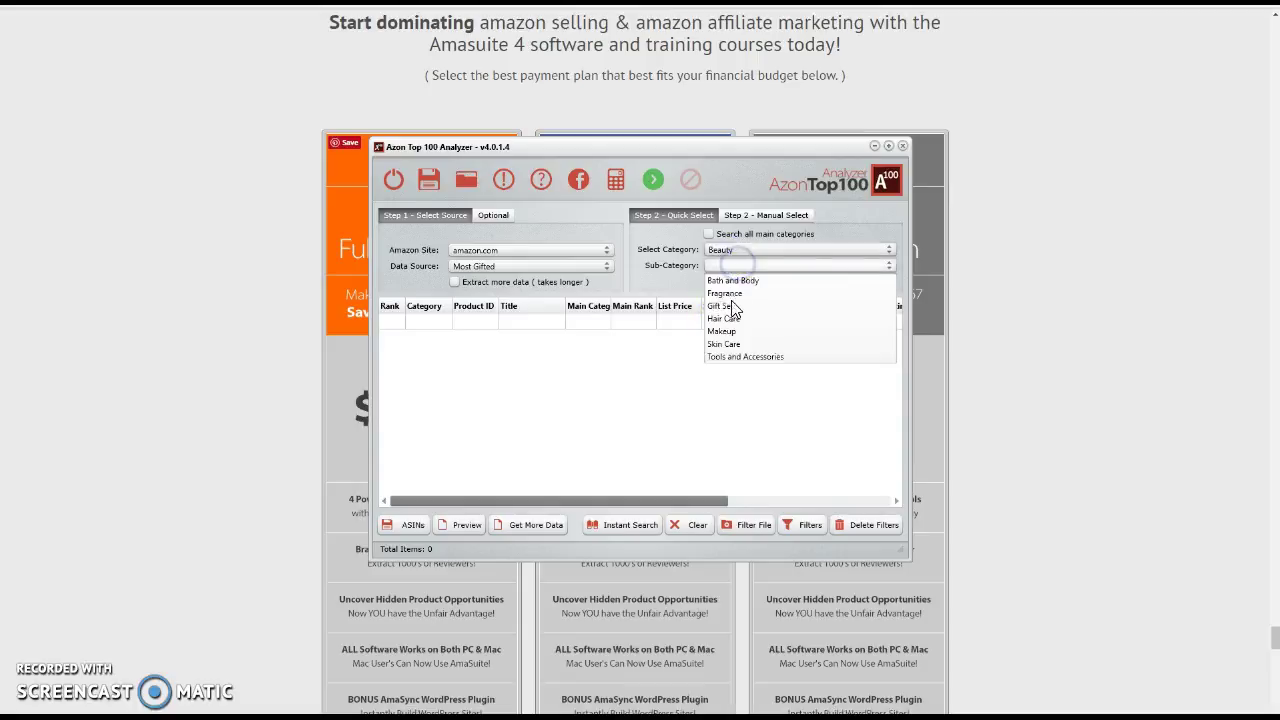
{"action": "left_click", "coordinate": [724, 332]}
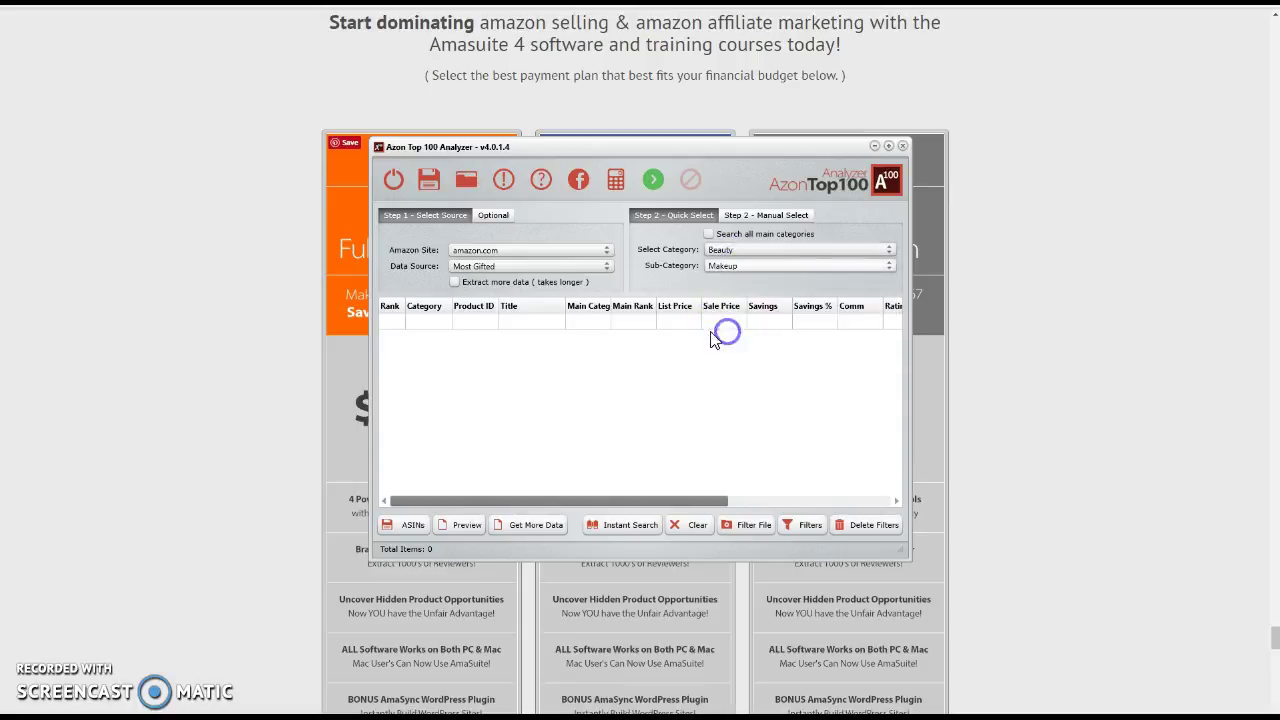
{"action": "left_click", "coordinate": [651, 184]}
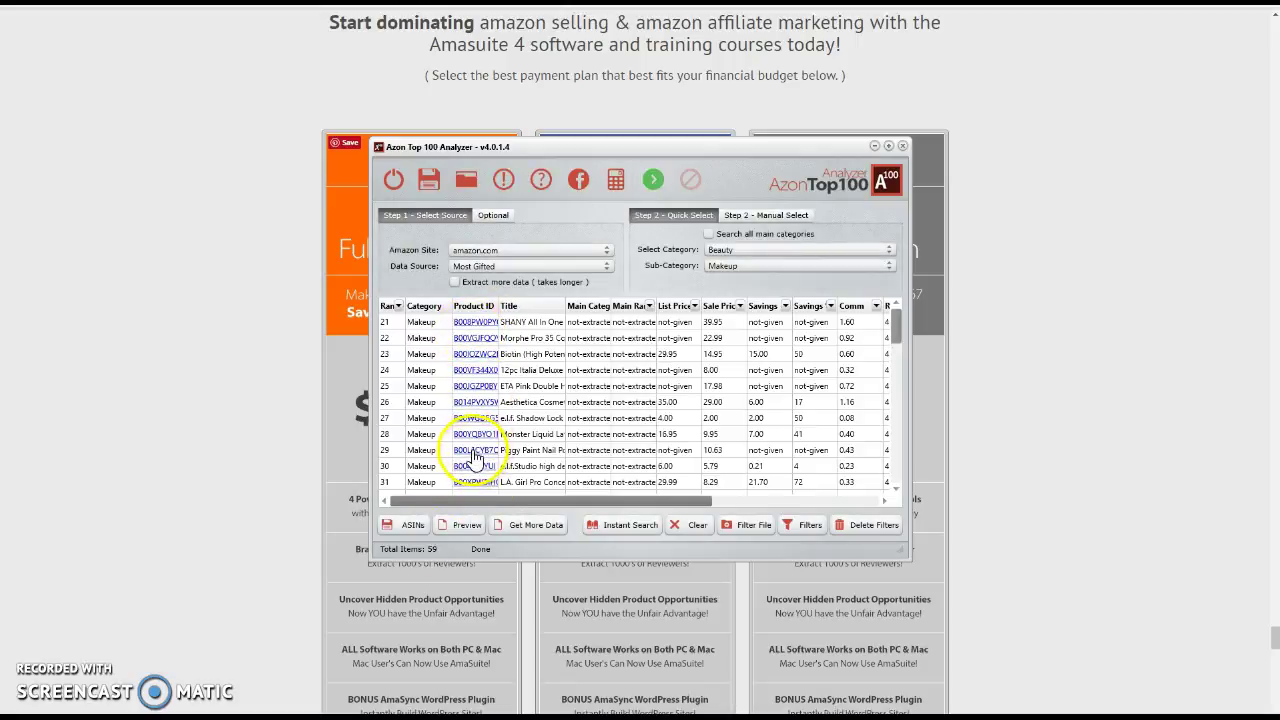
- Export the 59 products' ASINs to a text file named makeupasin in ASIN NUMERS
{"action": "left_click", "coordinate": [408, 528]}
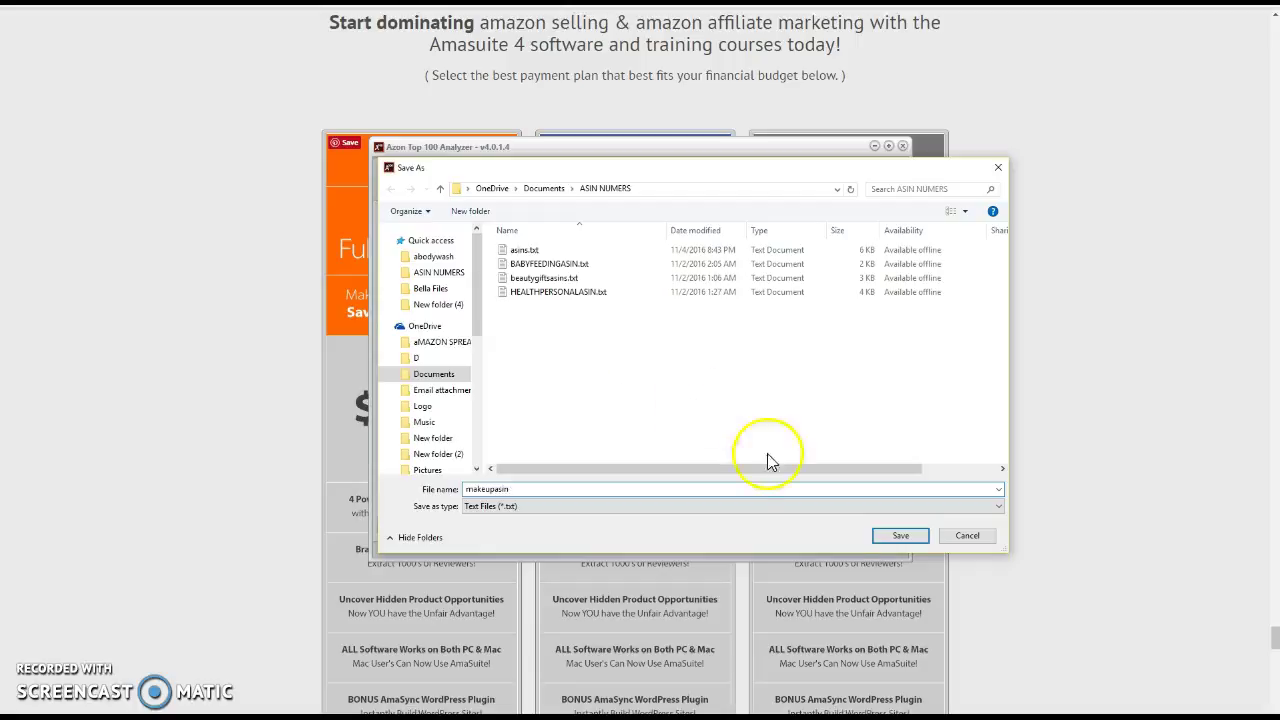
{"action": "left_click", "coordinate": [908, 537]}
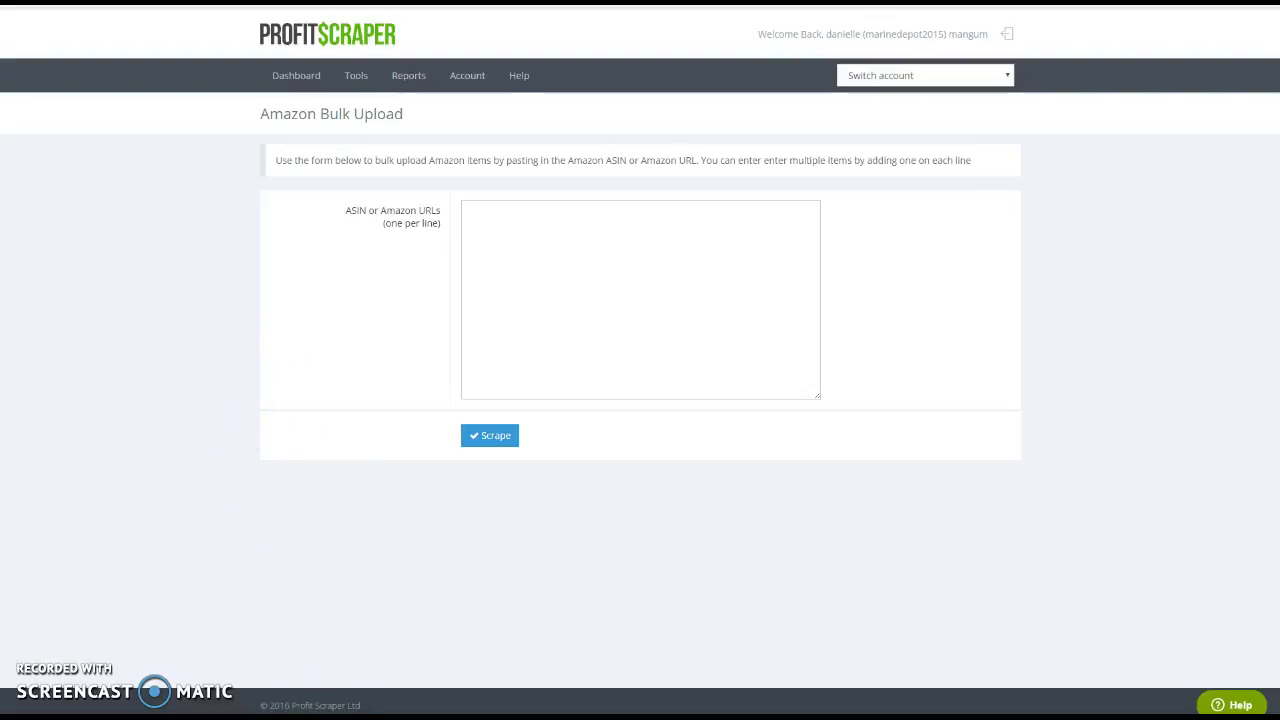
- Open makeupasin.txt from the ASIN NUMERS folder in Notepad
{"action": "key", "text": "super+e"}
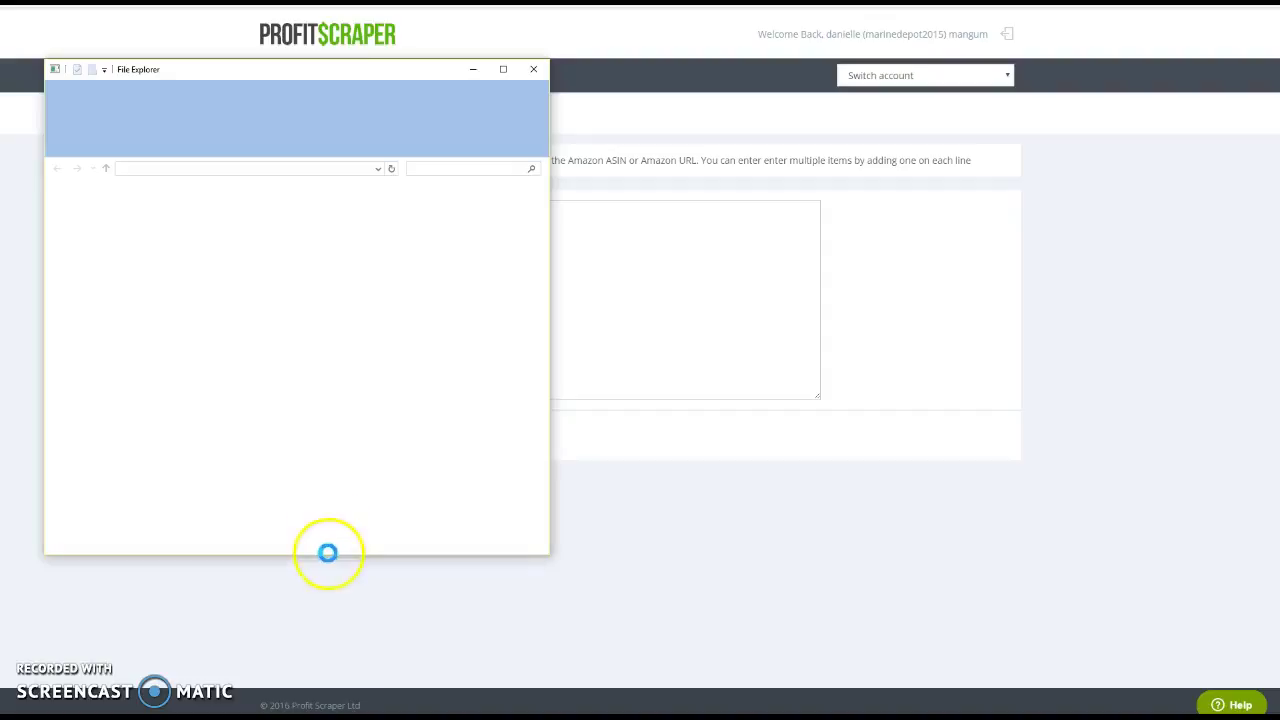
{"action": "key", "text": "super+e"}
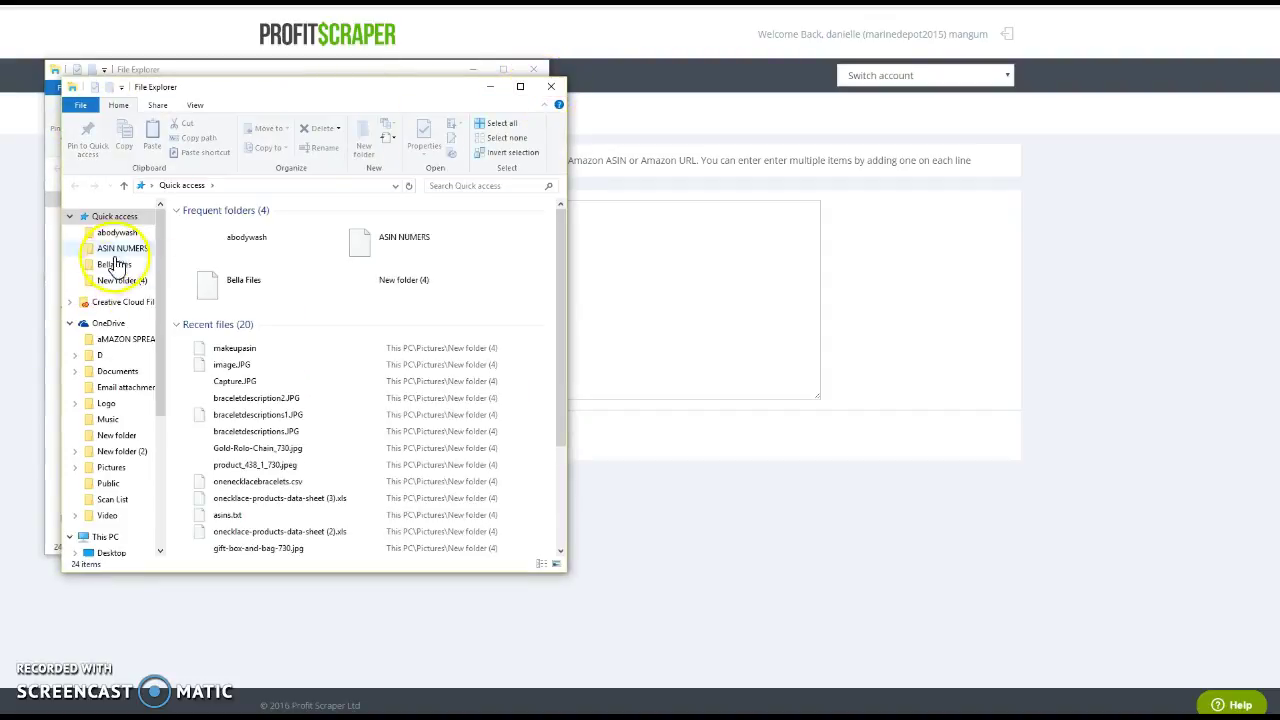
{"action": "left_click", "coordinate": [124, 247]}
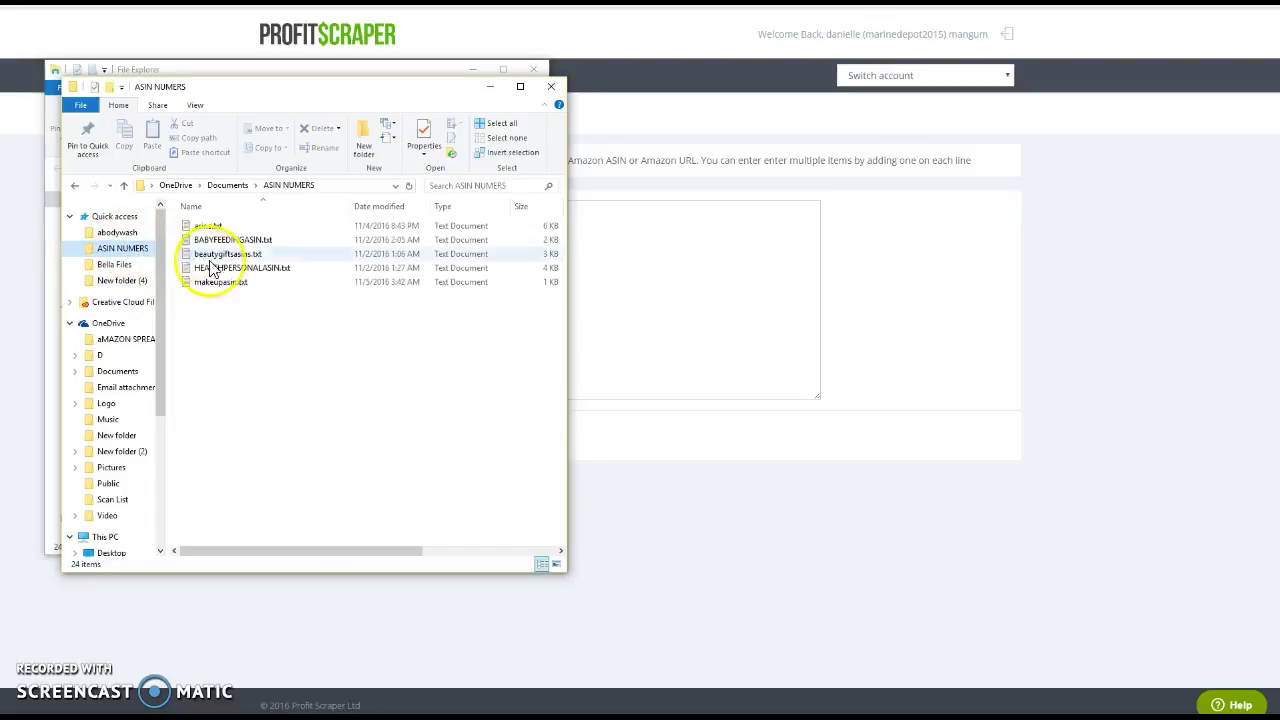
{"action": "left_click", "coordinate": [220, 284]}
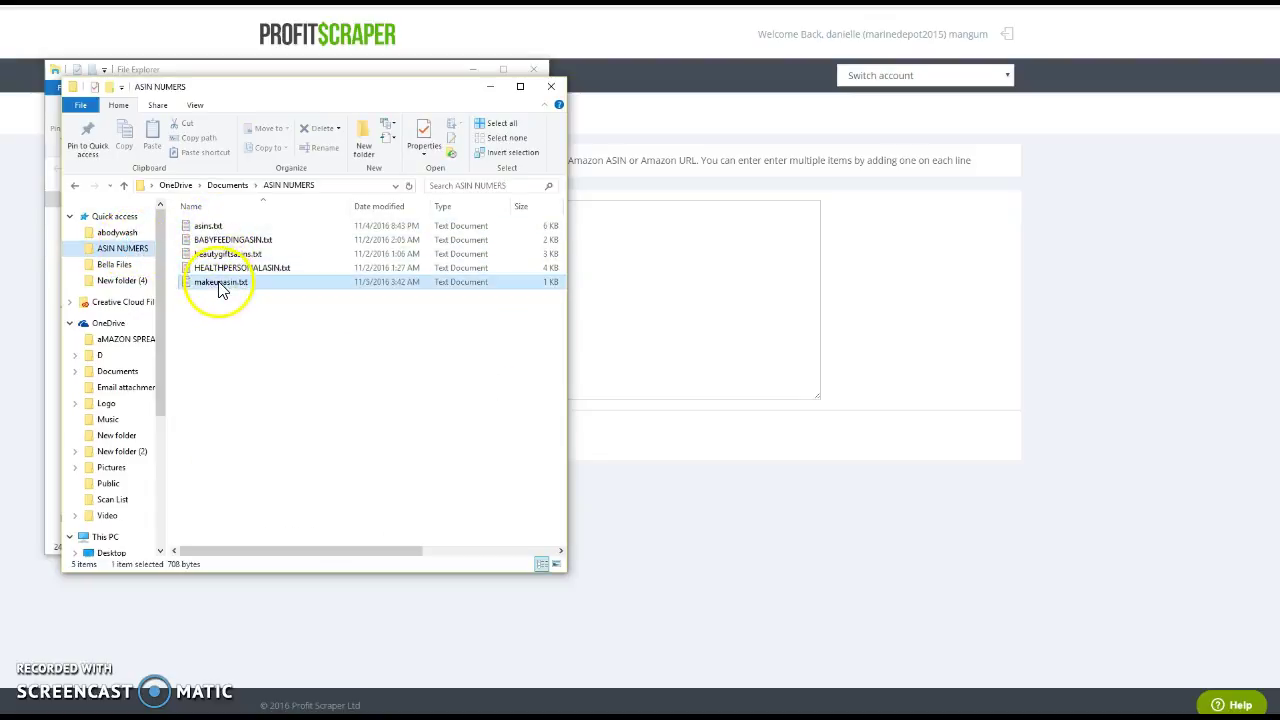
{"action": "double_click", "coordinate": [248, 288]}
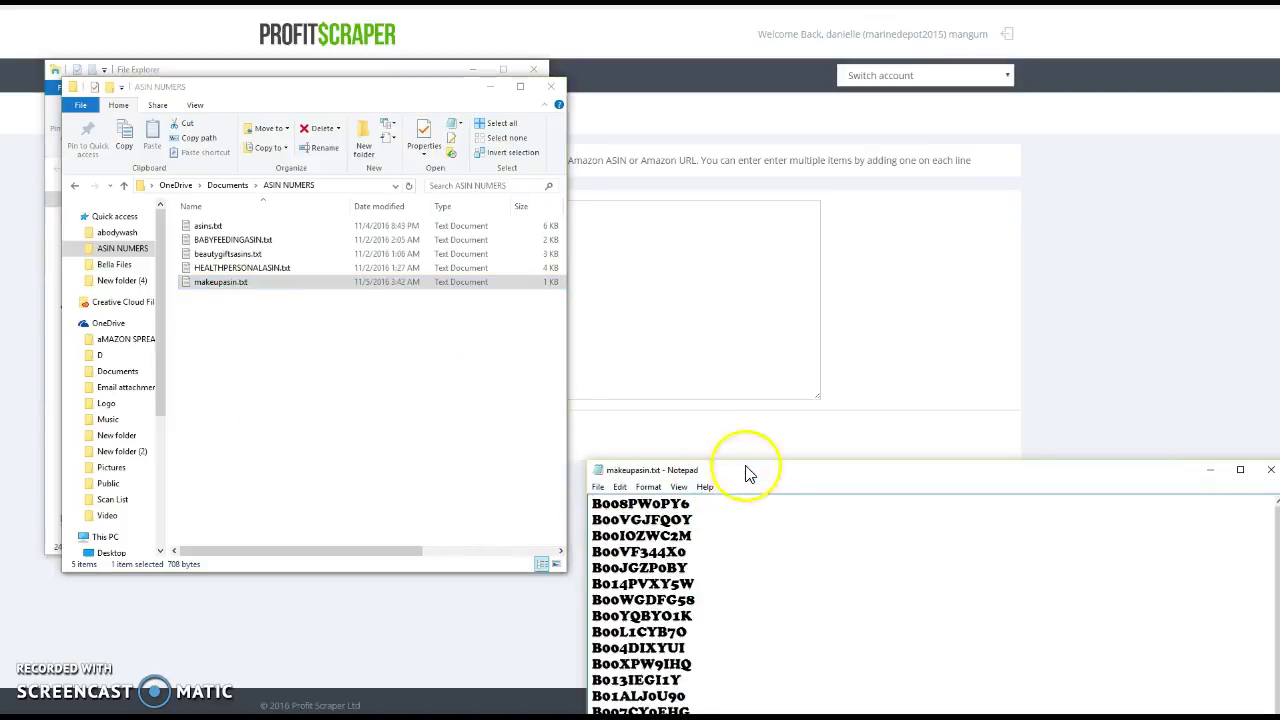
{"action": "left_click_drag", "start_coordinate": [743, 471], "coordinate": [675, 206]}
- Select and copy all the ASINs in makeupasin.txt
{"action": "left_click", "coordinate": [550, 221]}
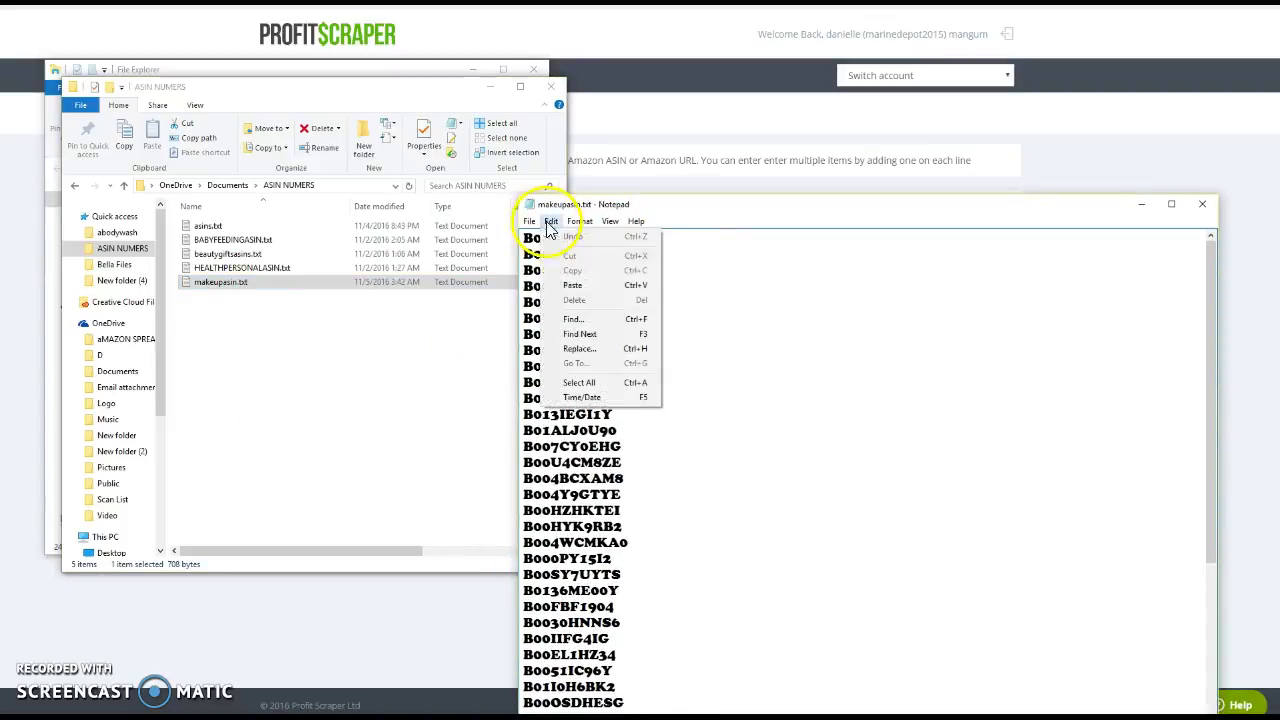
{"action": "left_click", "coordinate": [585, 380]}
{"action": "right_click", "coordinate": [567, 318]}
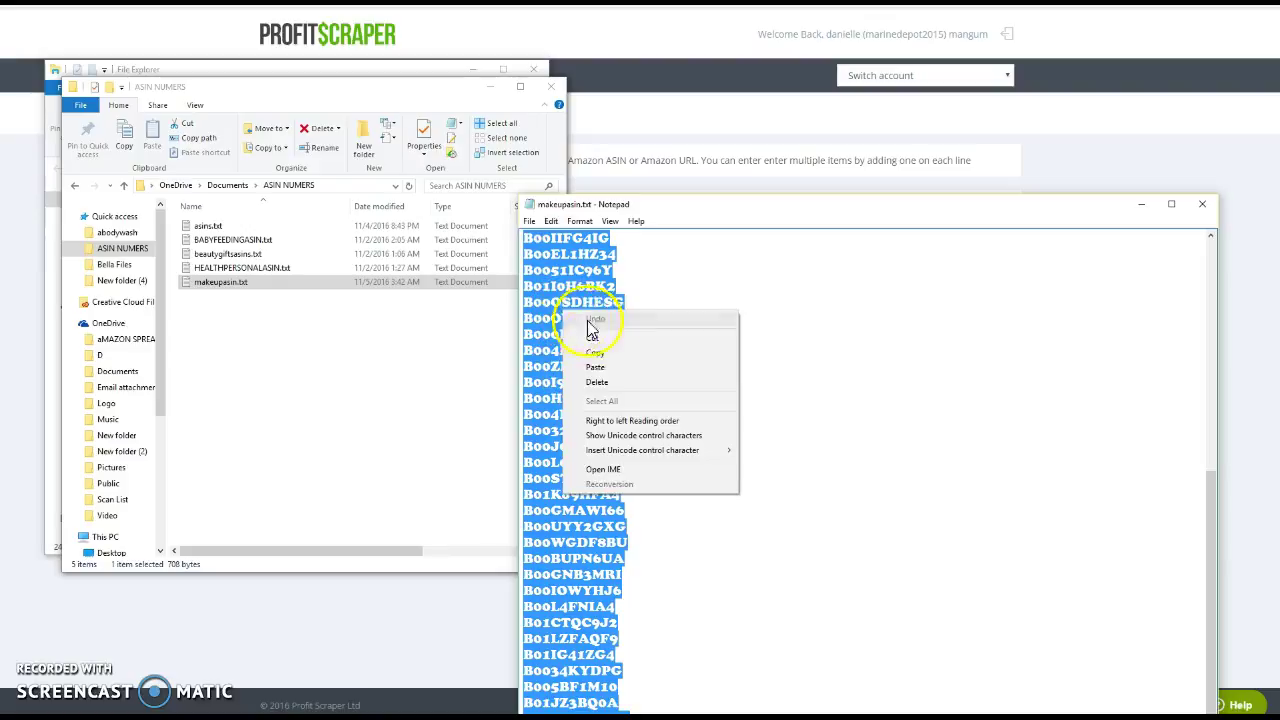
{"action": "left_click", "coordinate": [606, 350]}
- Paste the ASINs into Profit Scraper's bulk upload box and start the scrape
{"action": "left_click", "coordinate": [648, 185]}
{"action": "right_click", "coordinate": [488, 228]}
{"action": "left_click", "coordinate": [524, 309]}
{"action": "left_click", "coordinate": [494, 435]}
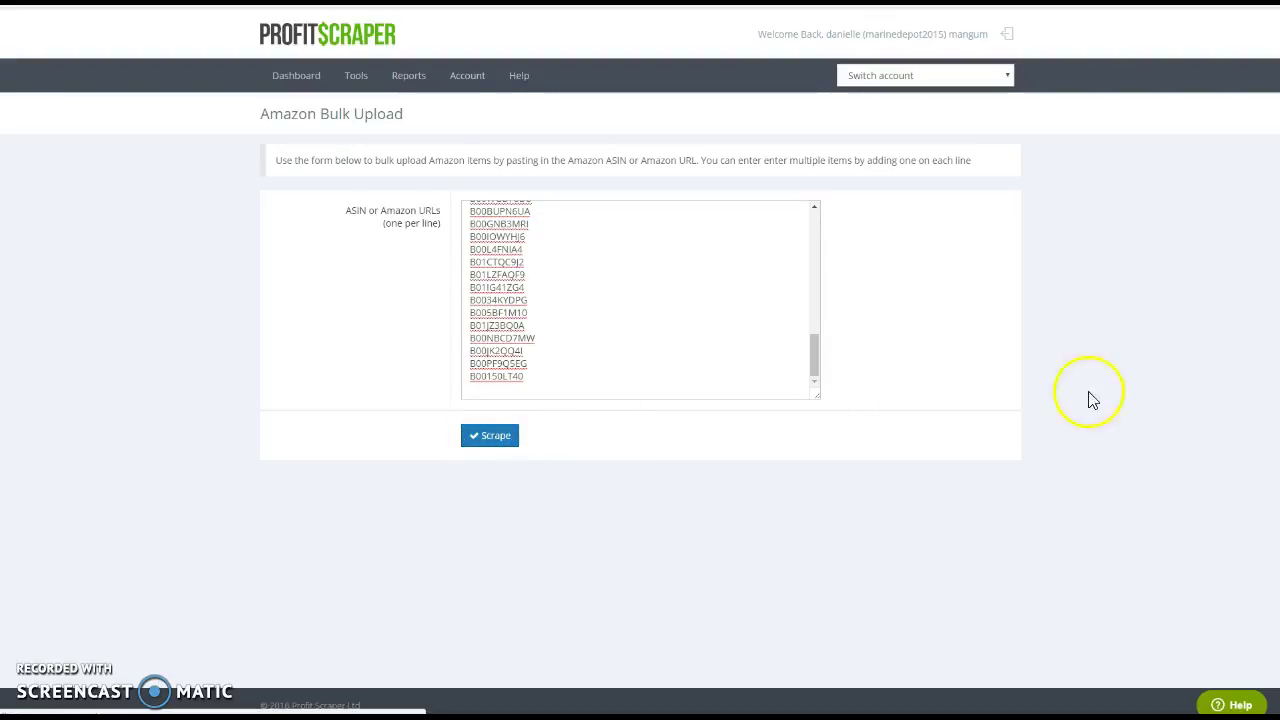
- Queue the pasted ASINs for scraping in Profit Scraper, briefly checking the Help menu
{"action": "left_click", "coordinate": [491, 436]}
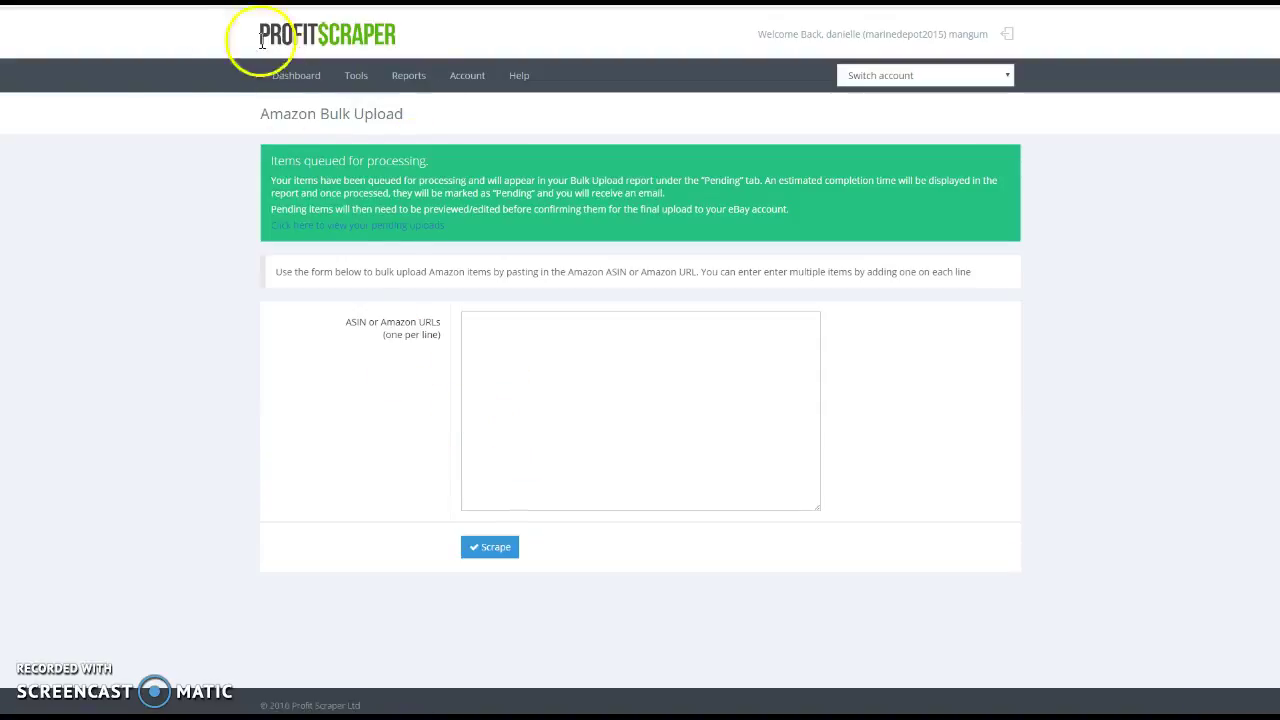
{"action": "left_click", "coordinate": [519, 75]}
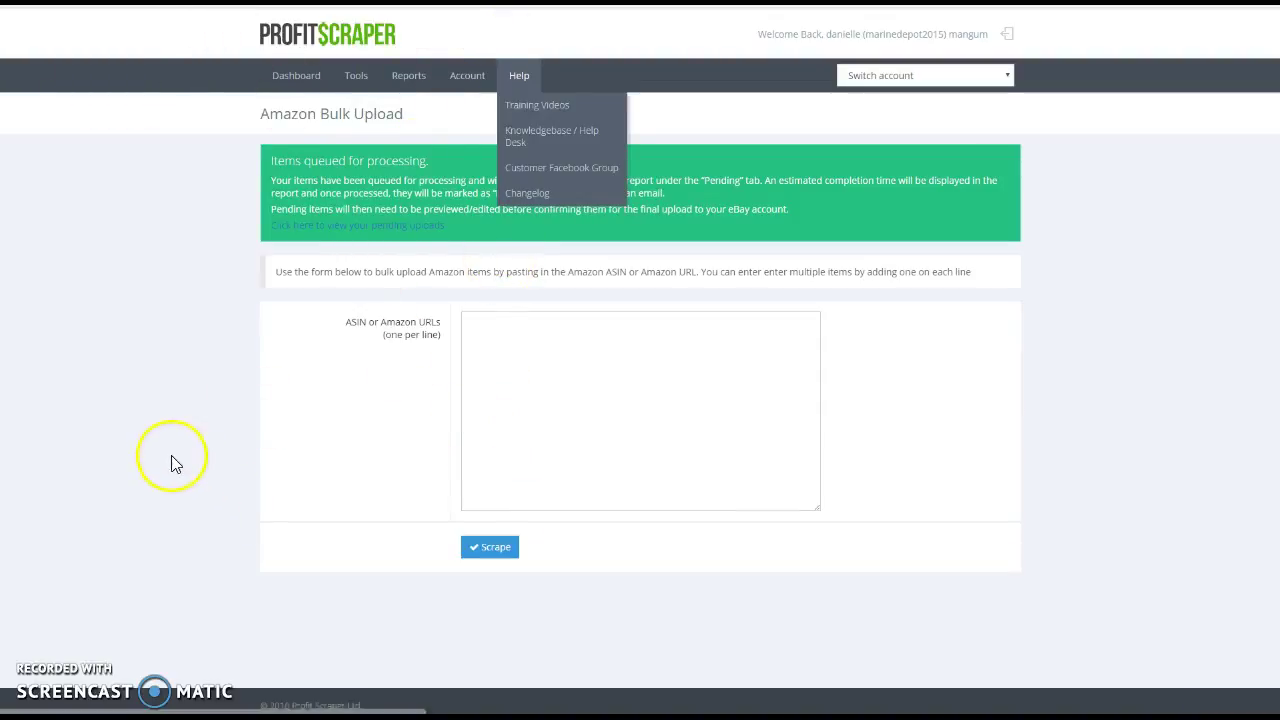
{"action": "left_click", "coordinate": [152, 437]}
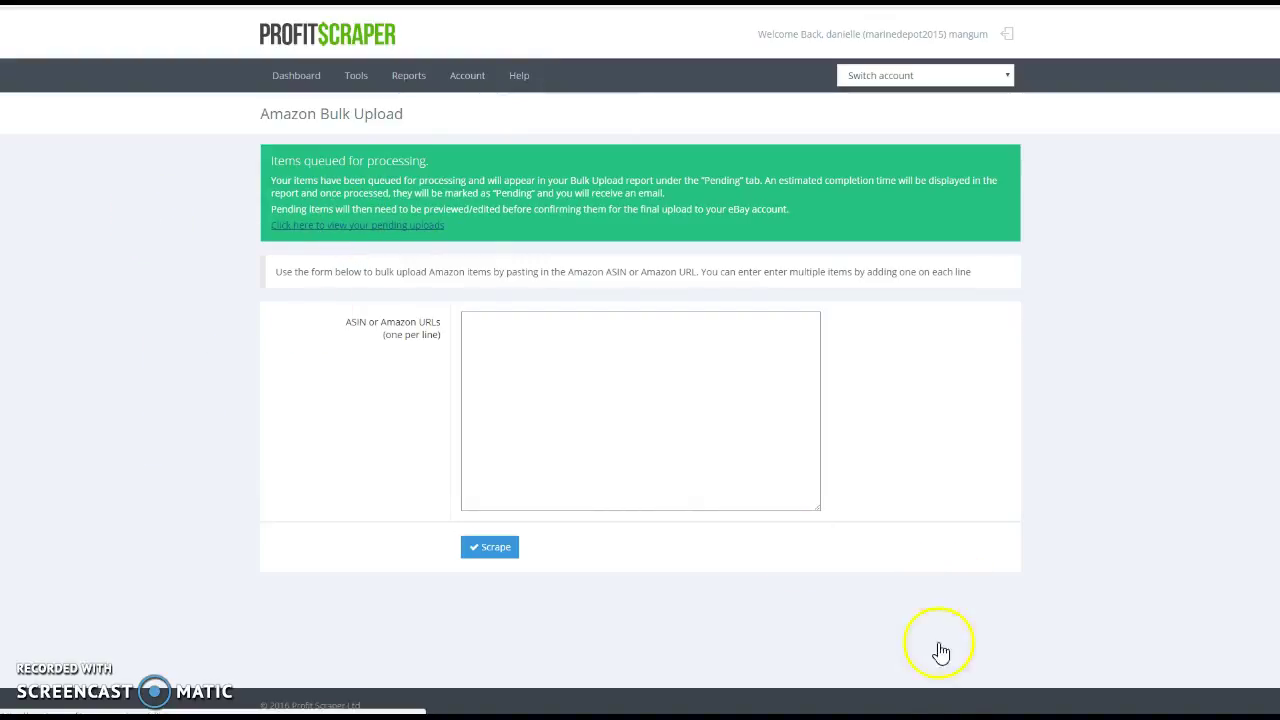
{"action": "left_click", "coordinate": [910, 565]}
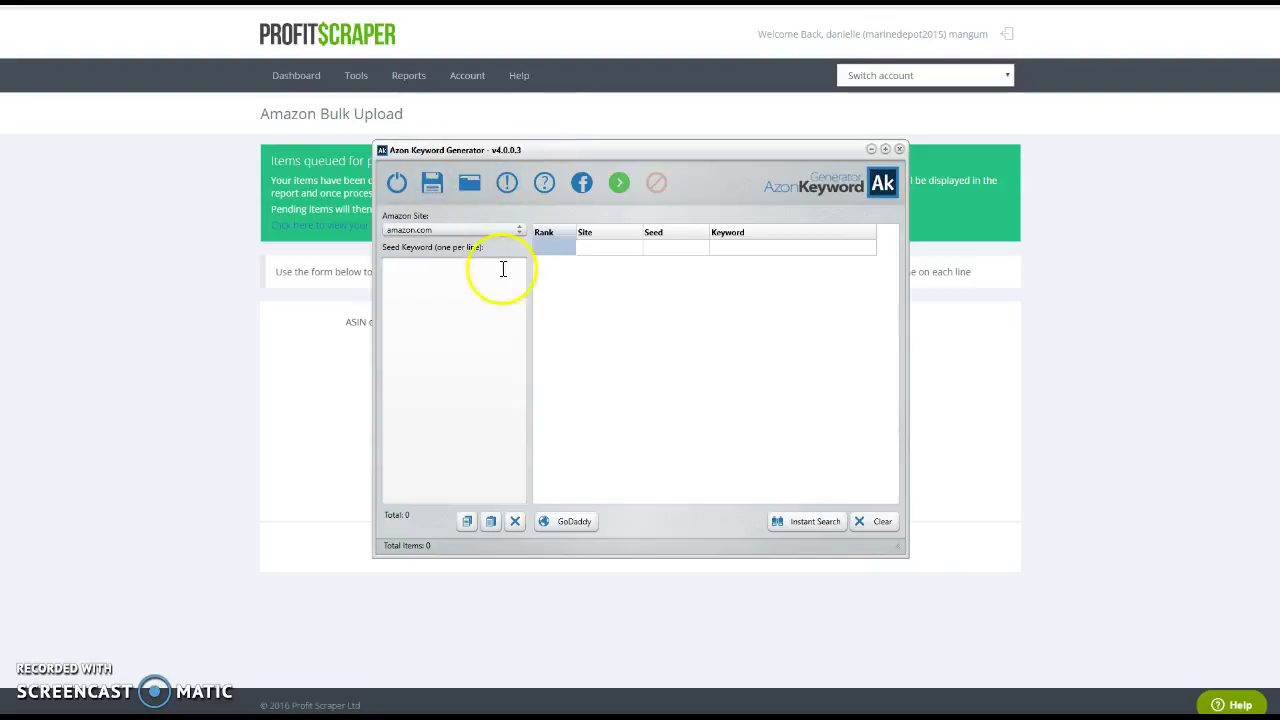
- Enter the seeds gravy, boat and dinner in the Seed Keyword box, one per line
{"action": "left_click", "coordinate": [411, 274]}
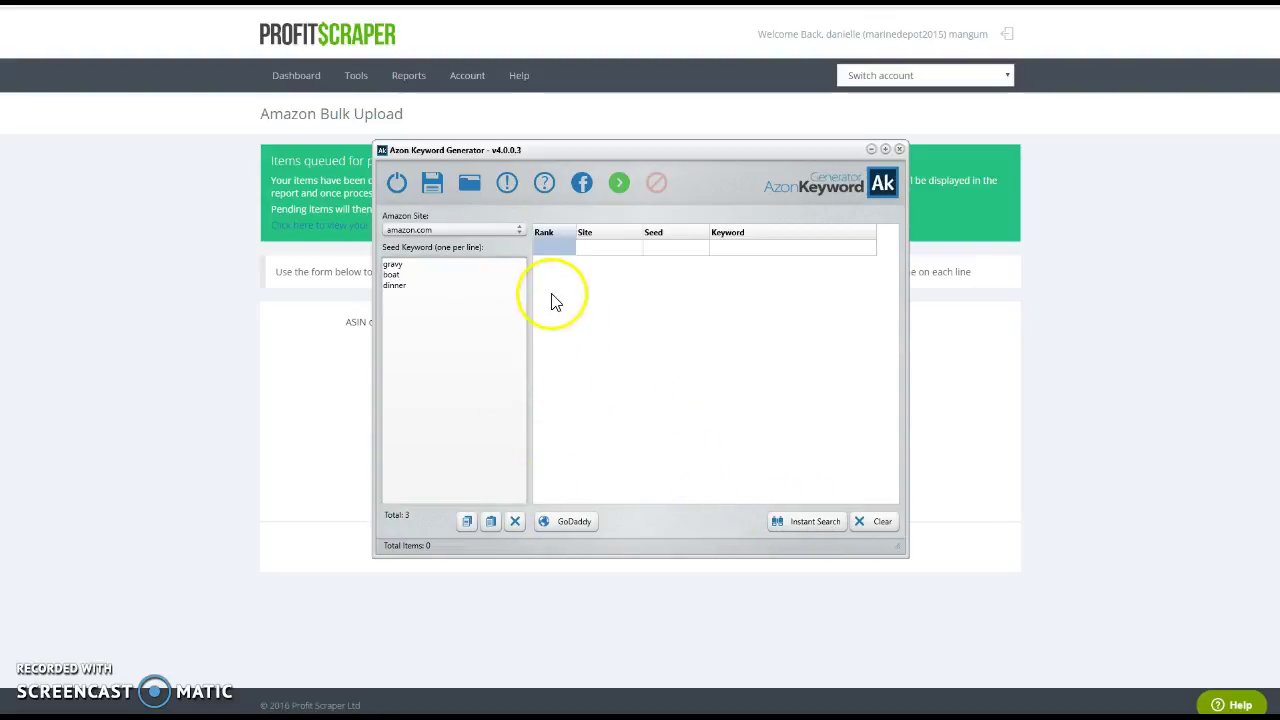
- Generate 663 keyword suggestions, sort them by Rank, and copy the seed list to the clipboard
{"action": "left_click", "coordinate": [620, 183]}
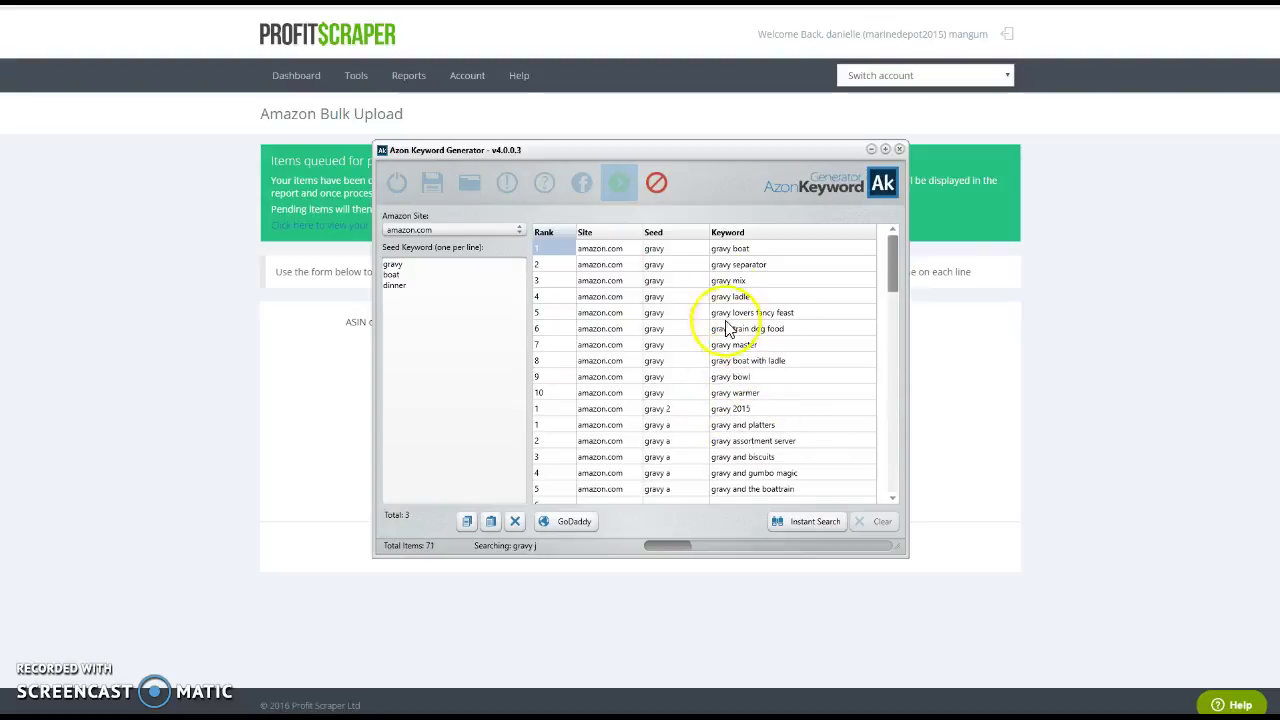
{"action": "left_click", "coordinate": [545, 236]}
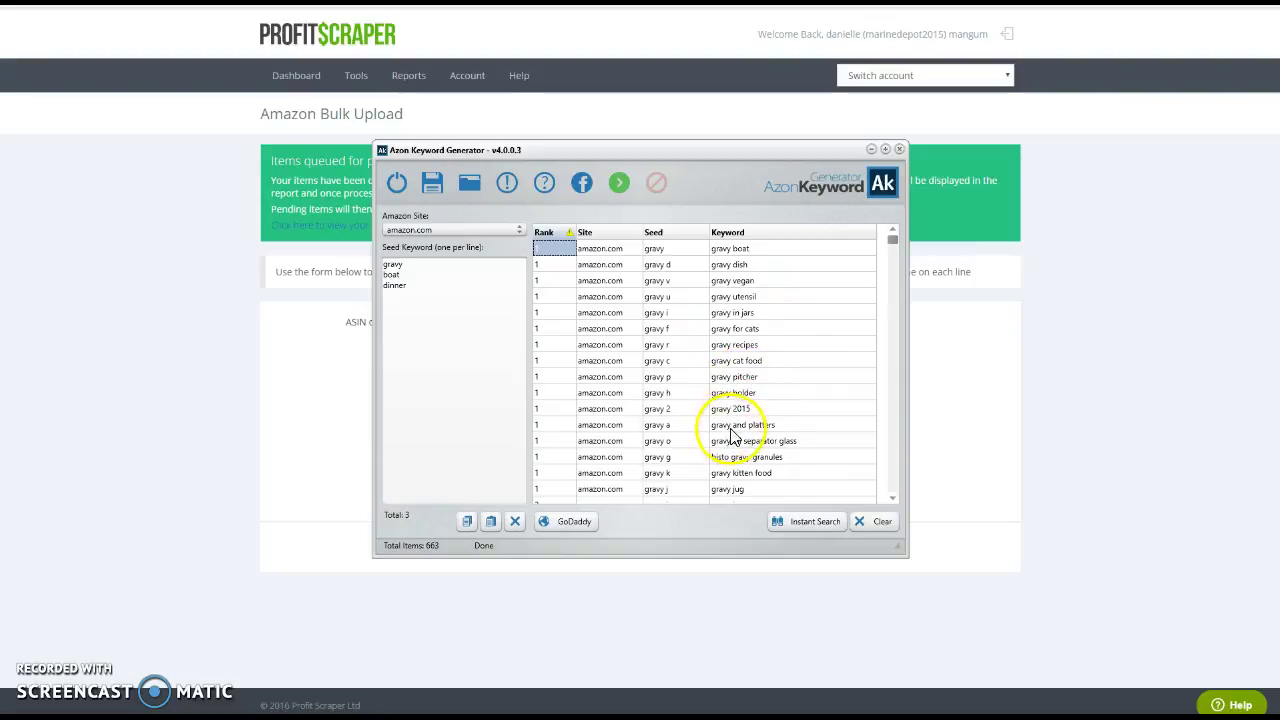
{"action": "scroll", "coordinate": [731, 437], "scroll_direction": "down", "scroll_amount": 1}
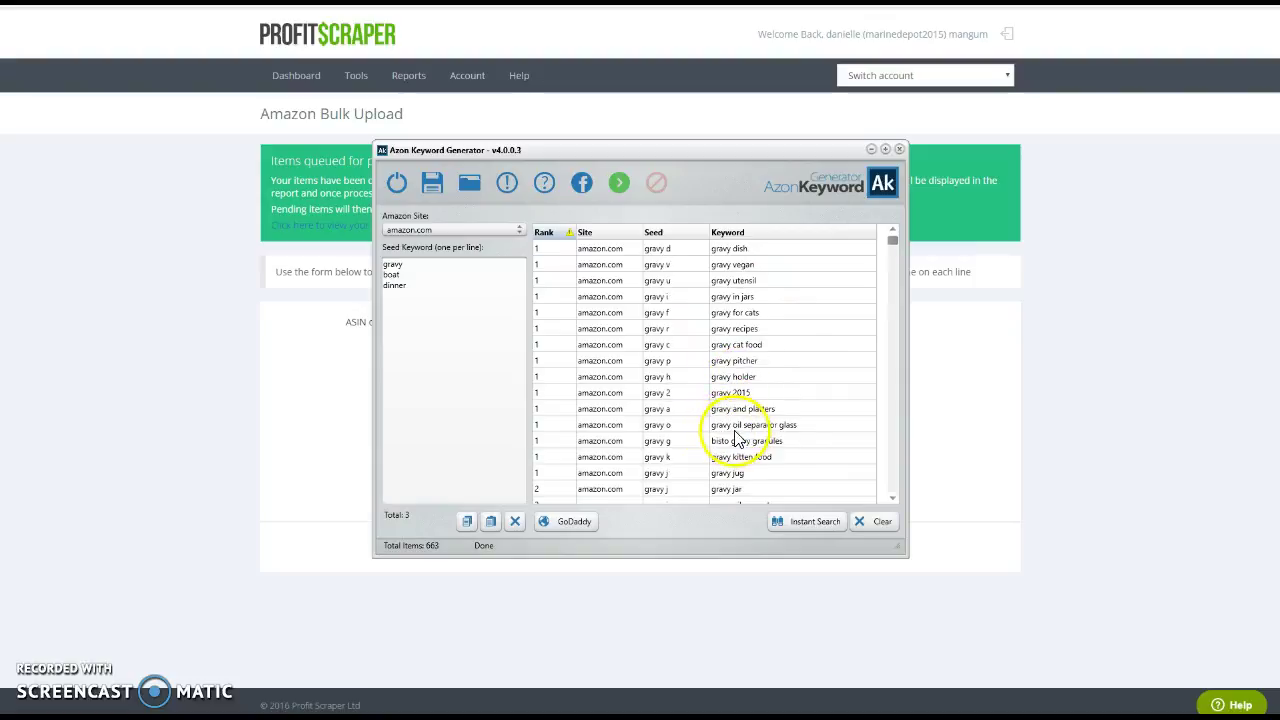
{"action": "left_click", "coordinate": [470, 528]}
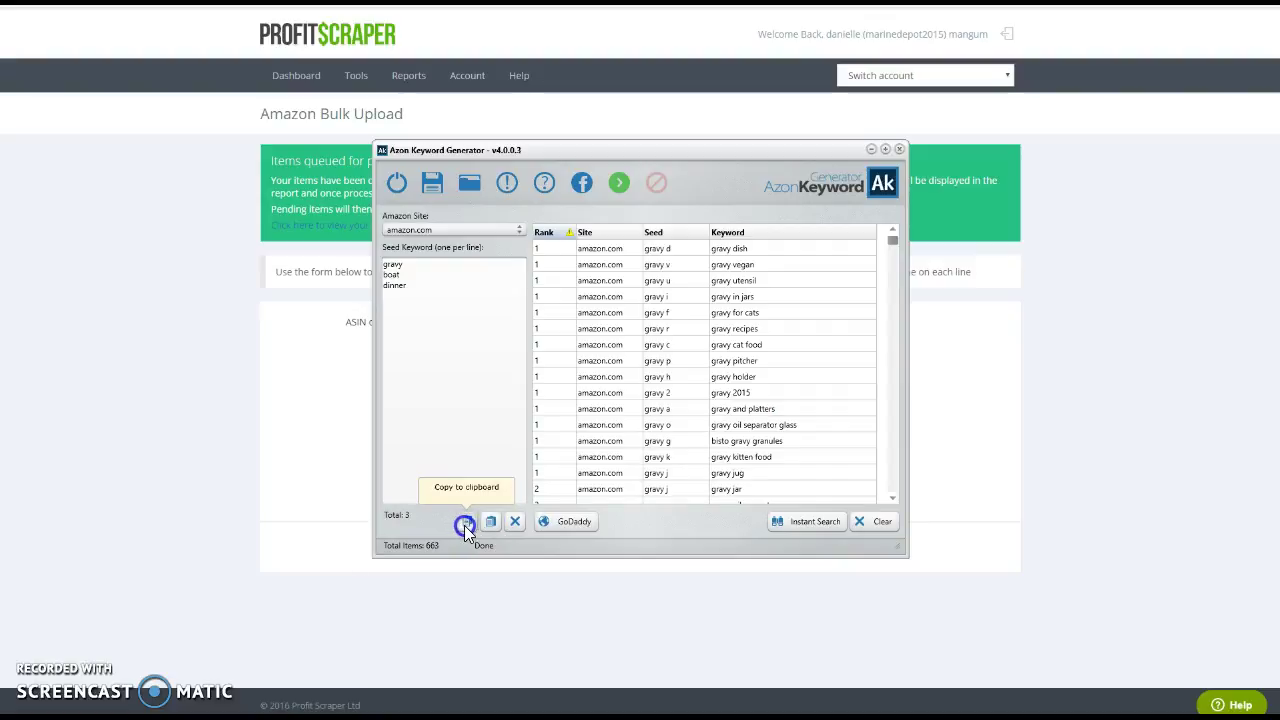
{"action": "left_click", "coordinate": [465, 522]}
{"action": "mouse_move", "coordinate": [586, 690]}
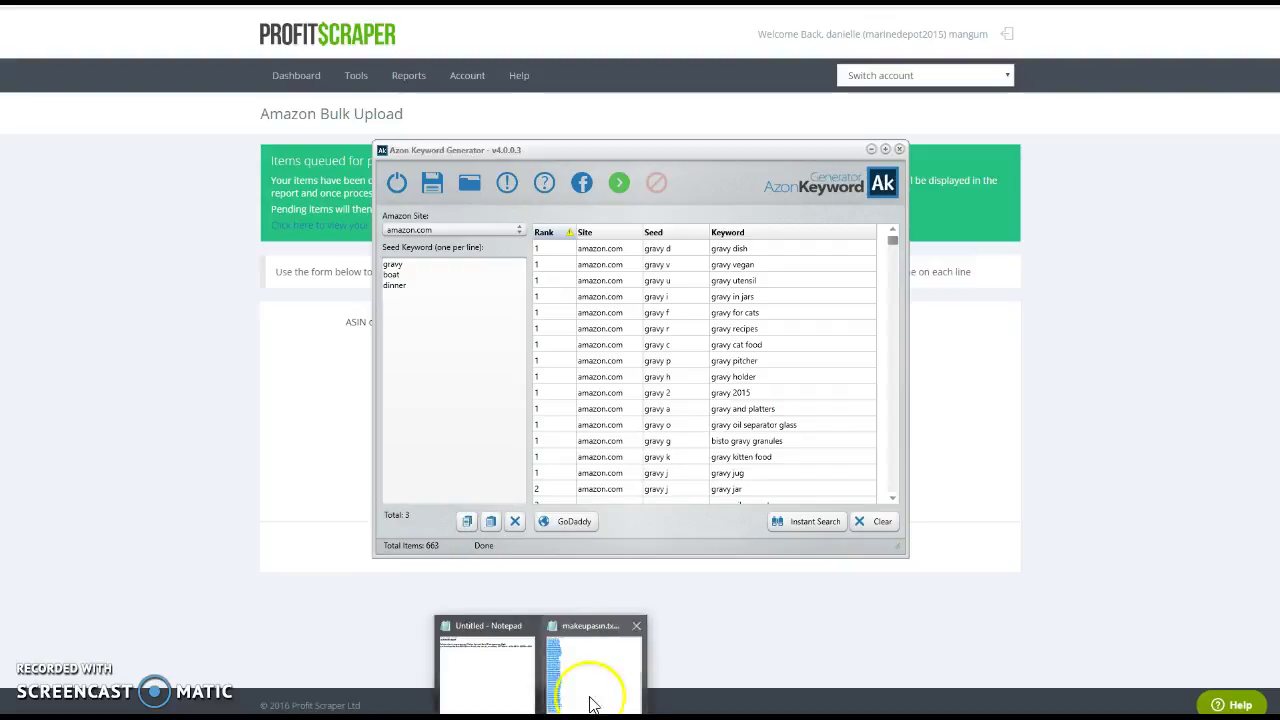
- Paste the copied seeds onto a new line in the untitled Notepad note, then remove them
{"action": "left_click", "coordinate": [505, 664]}
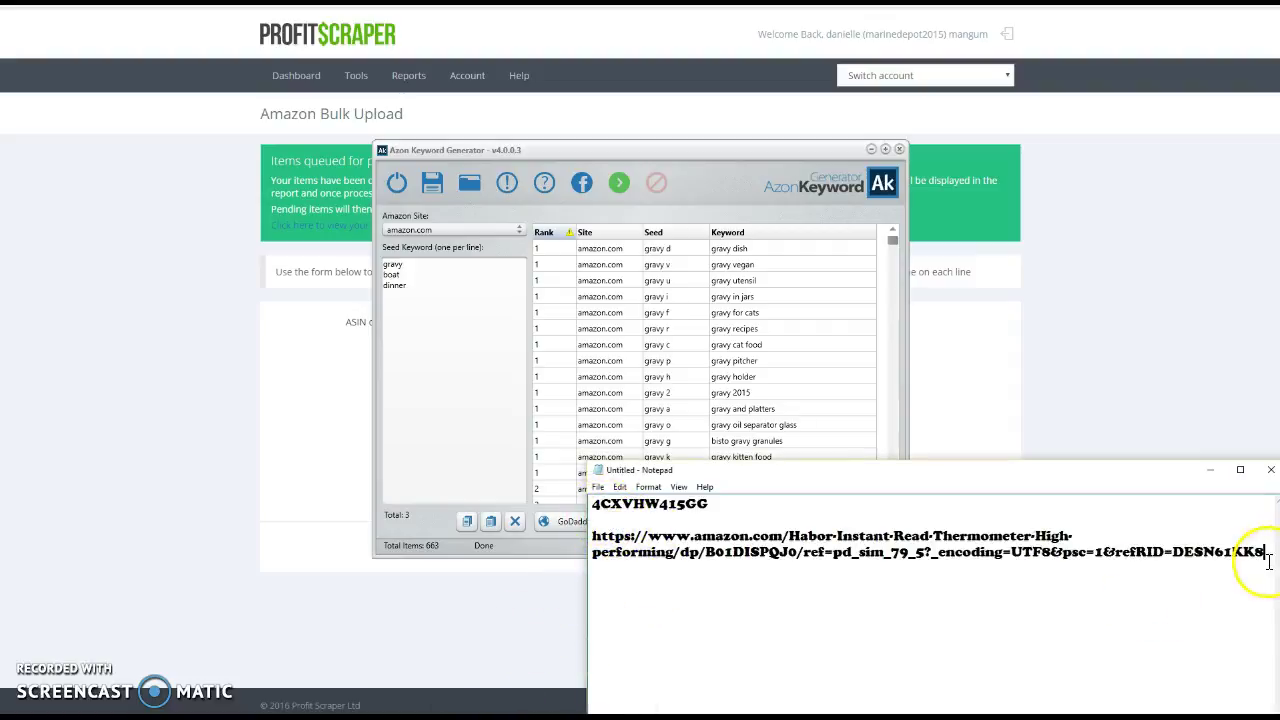
{"action": "key", "text": "Return"}
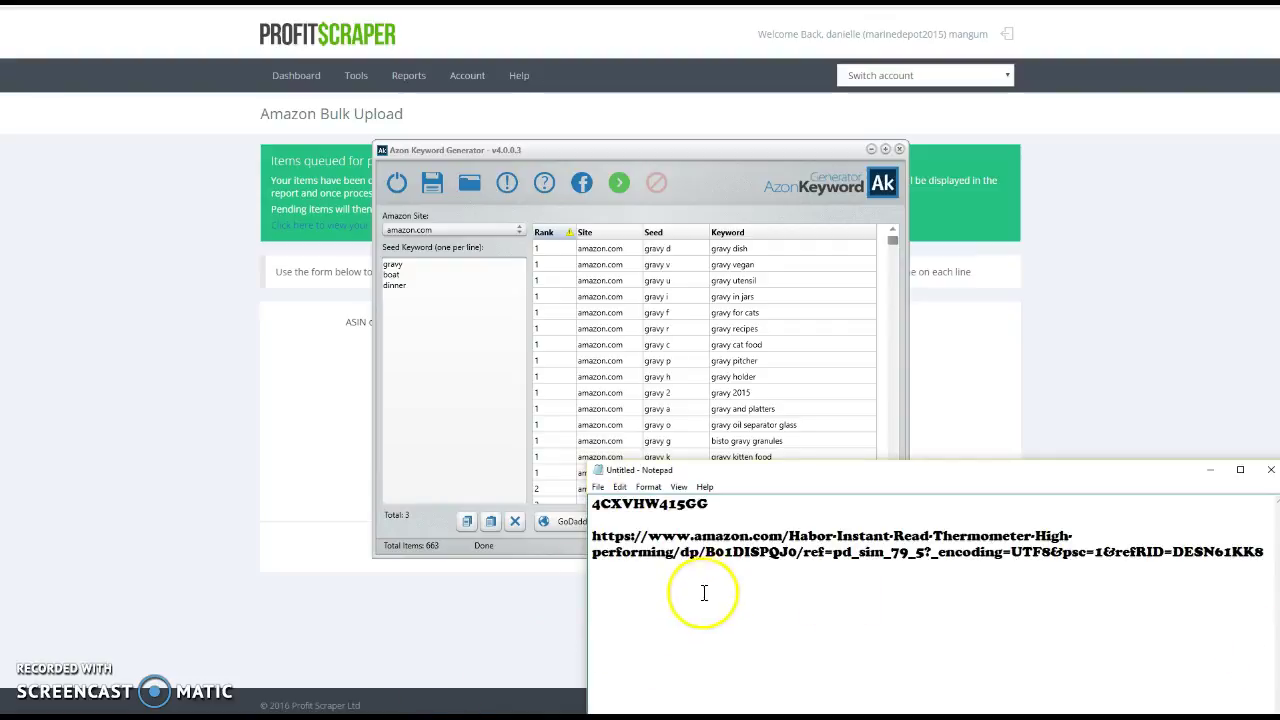
{"action": "right_click", "coordinate": [622, 596]}
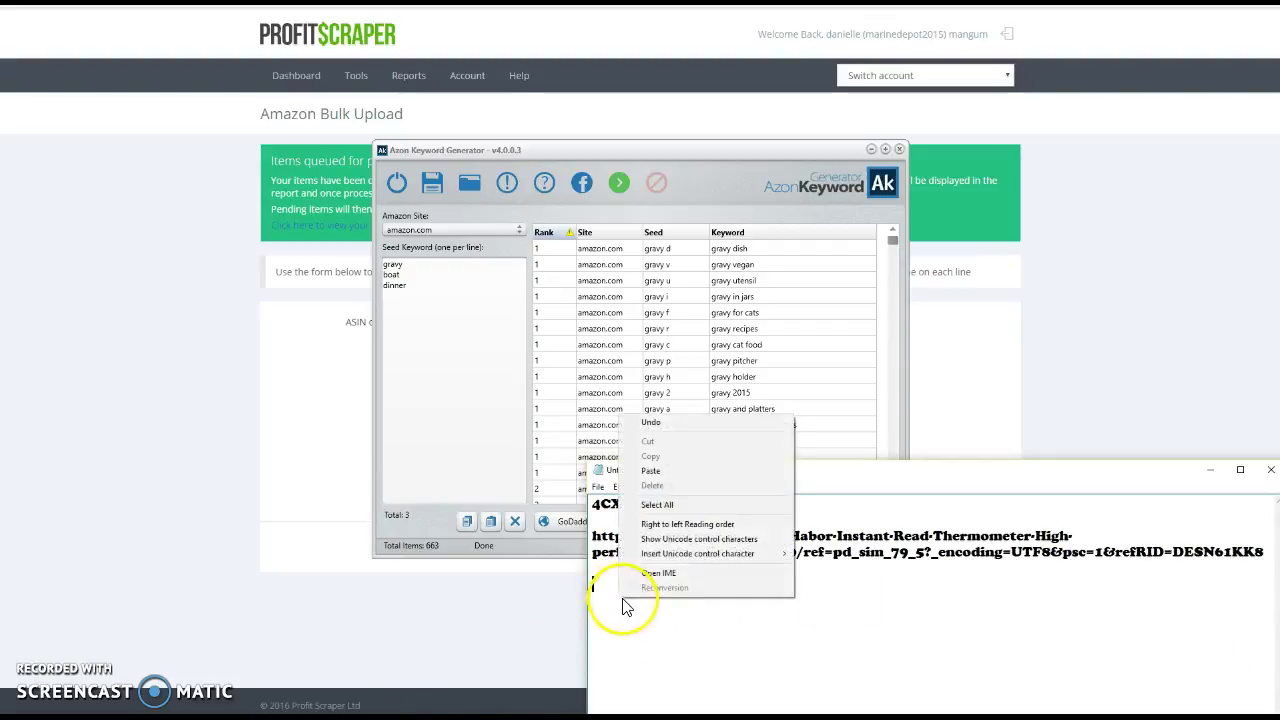
{"action": "left_click", "coordinate": [652, 471]}
{"action": "left_click_drag", "start_coordinate": [650, 612], "coordinate": [590, 590]}
{"action": "type", "text": "g"}
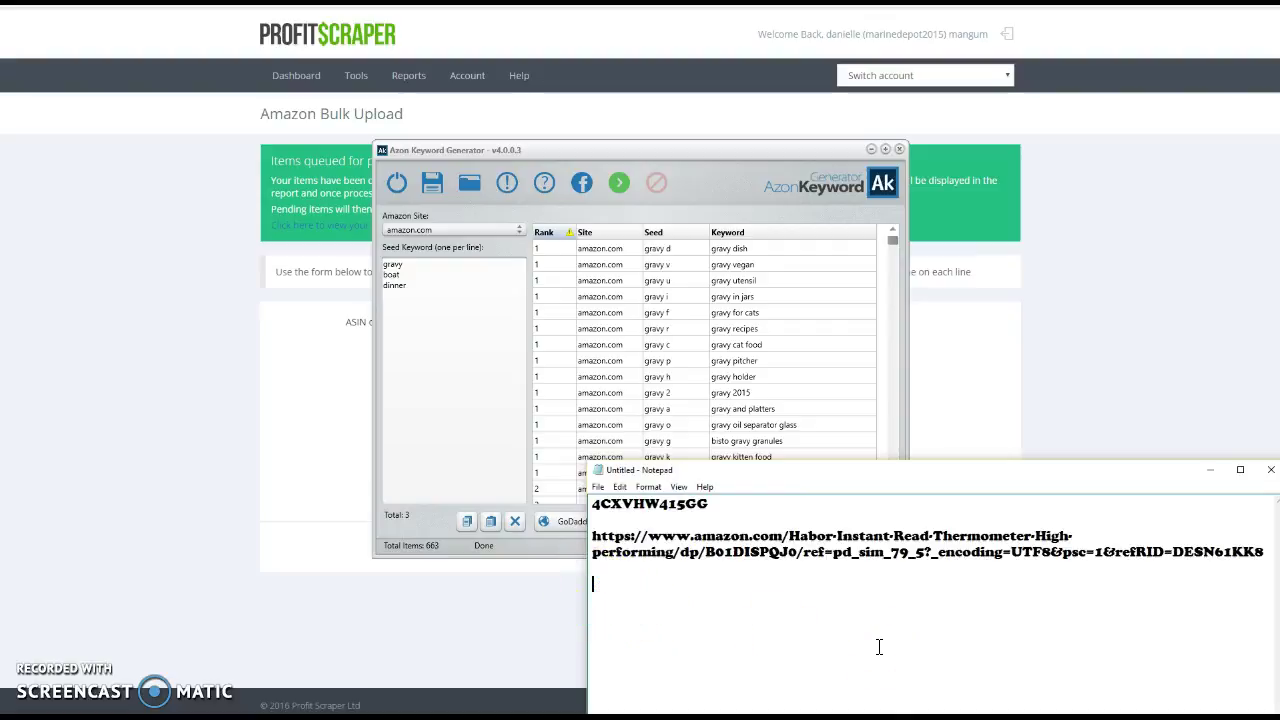
{"action": "left_click", "coordinate": [467, 471]}
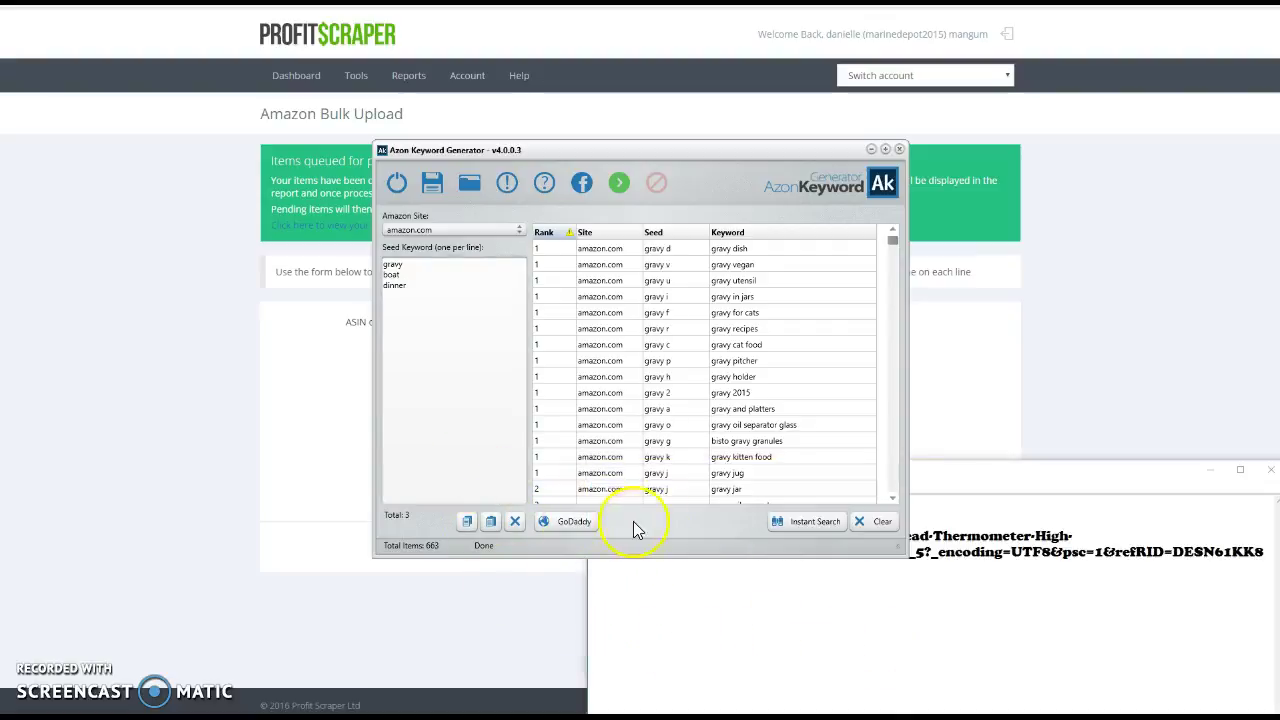
- Save the 663 keyword results as text file keywords.txt in Documents › KEYWORDS CSV FILES
{"action": "left_click", "coordinate": [433, 189]}
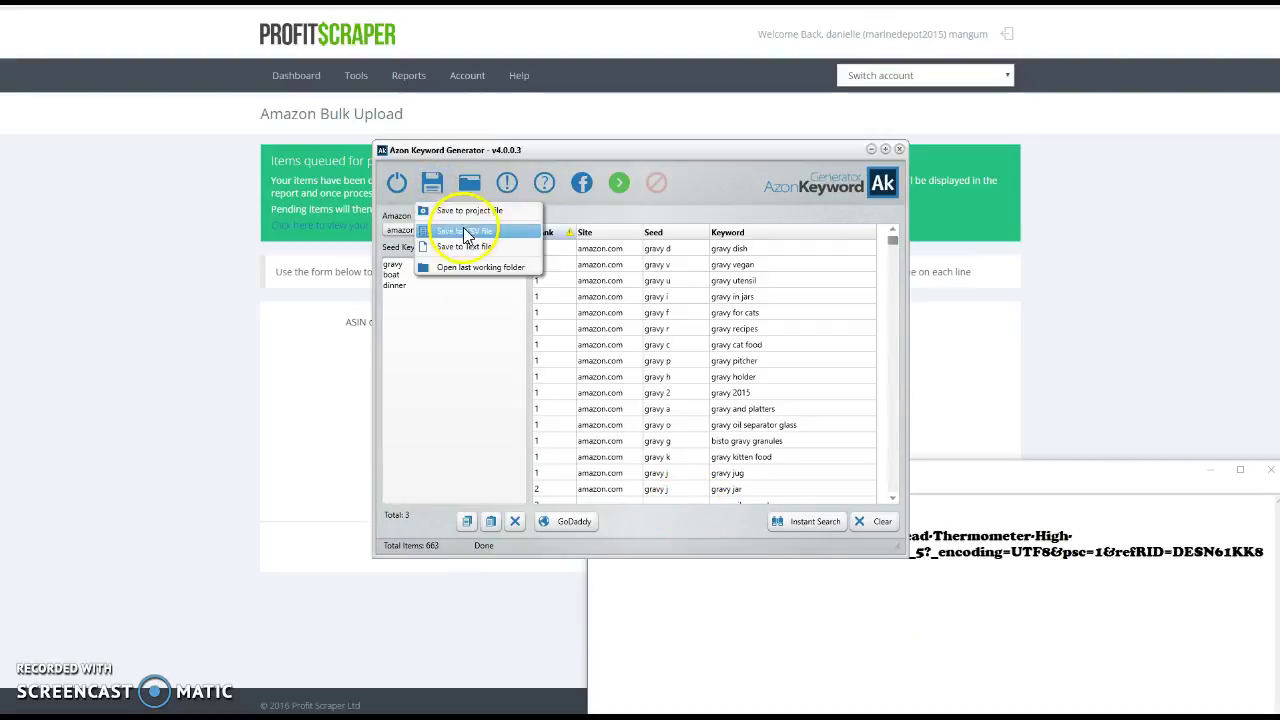
{"action": "left_click", "coordinate": [473, 250]}
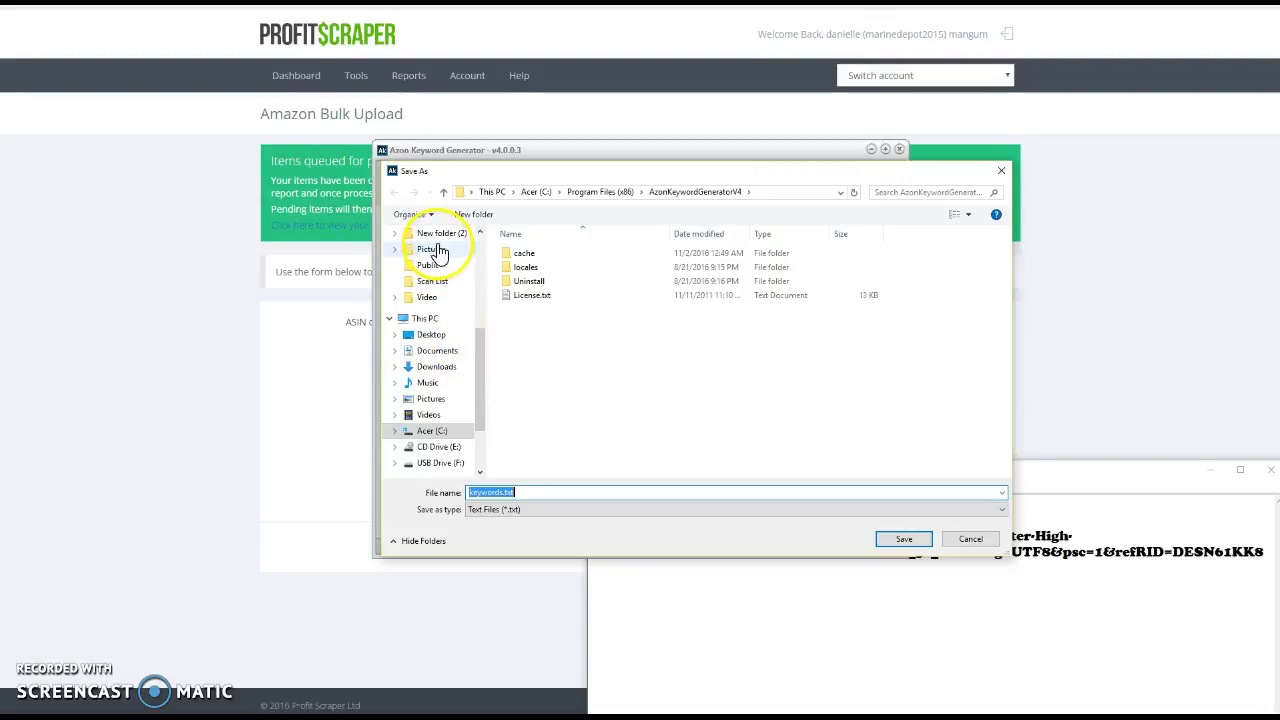
{"action": "left_click", "coordinate": [440, 352]}
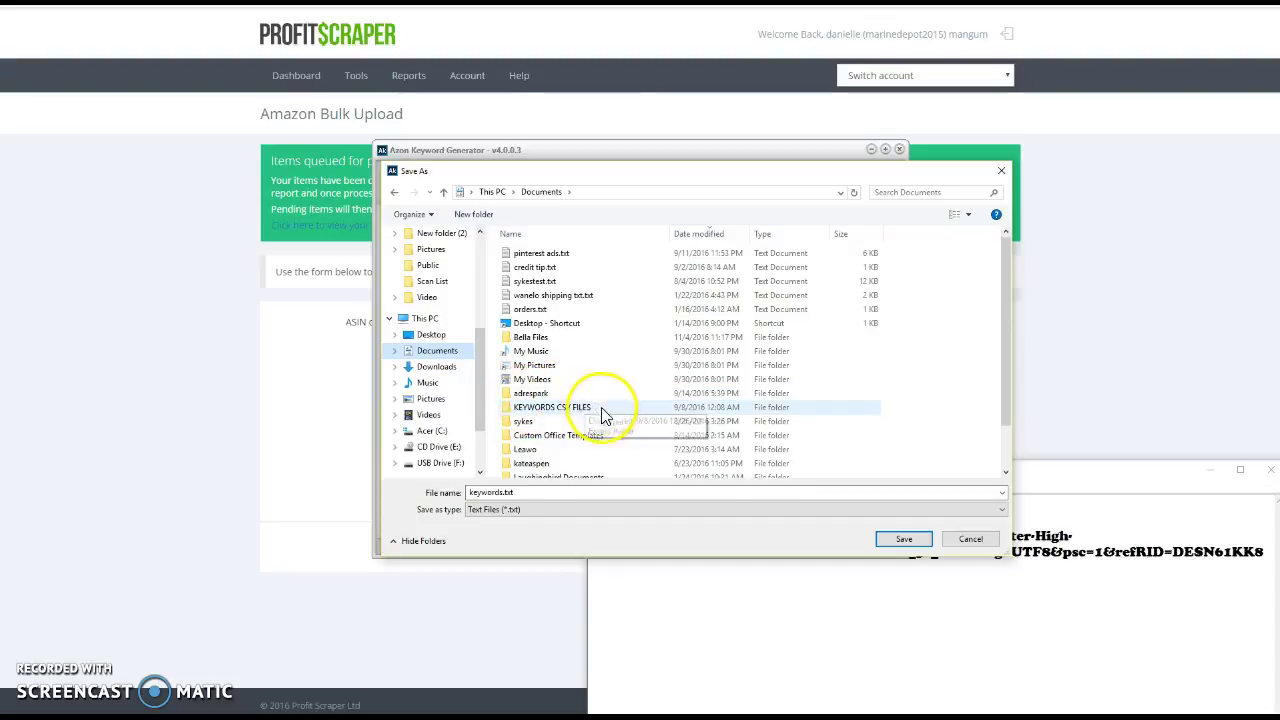
{"action": "scroll", "coordinate": [595, 458], "scroll_direction": "down", "scroll_amount": 1}
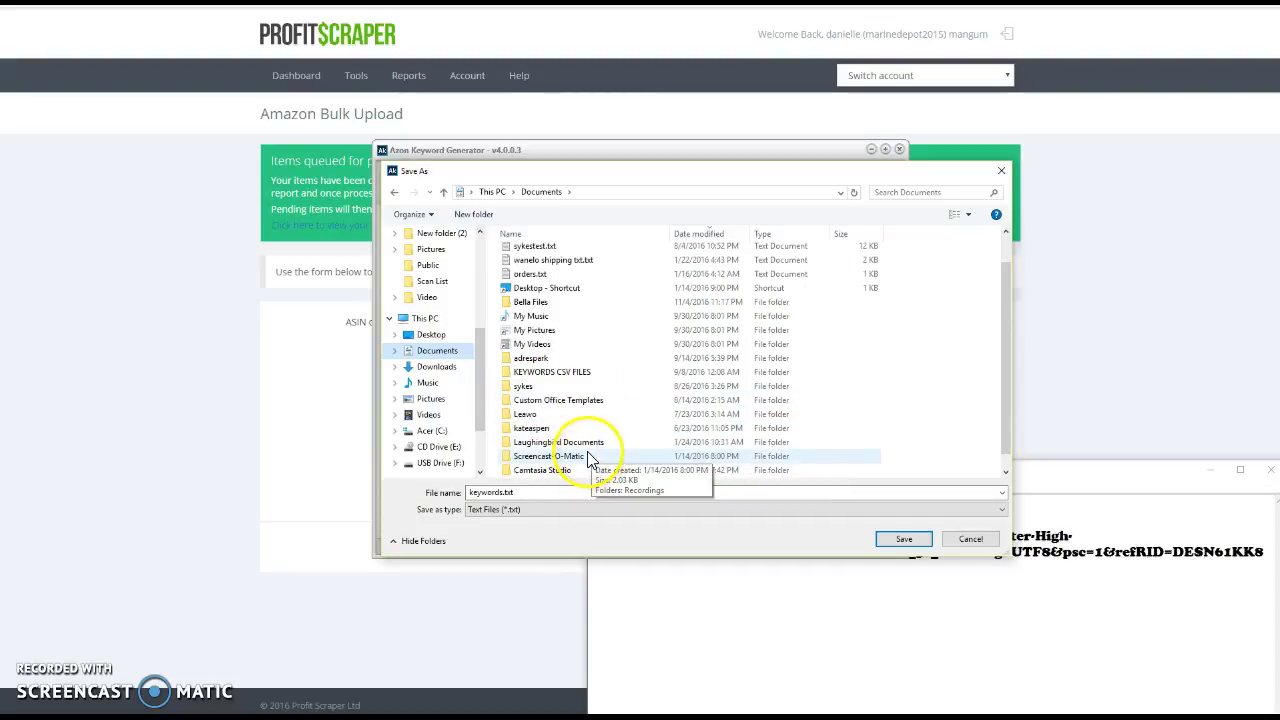
{"action": "double_click", "coordinate": [575, 371]}
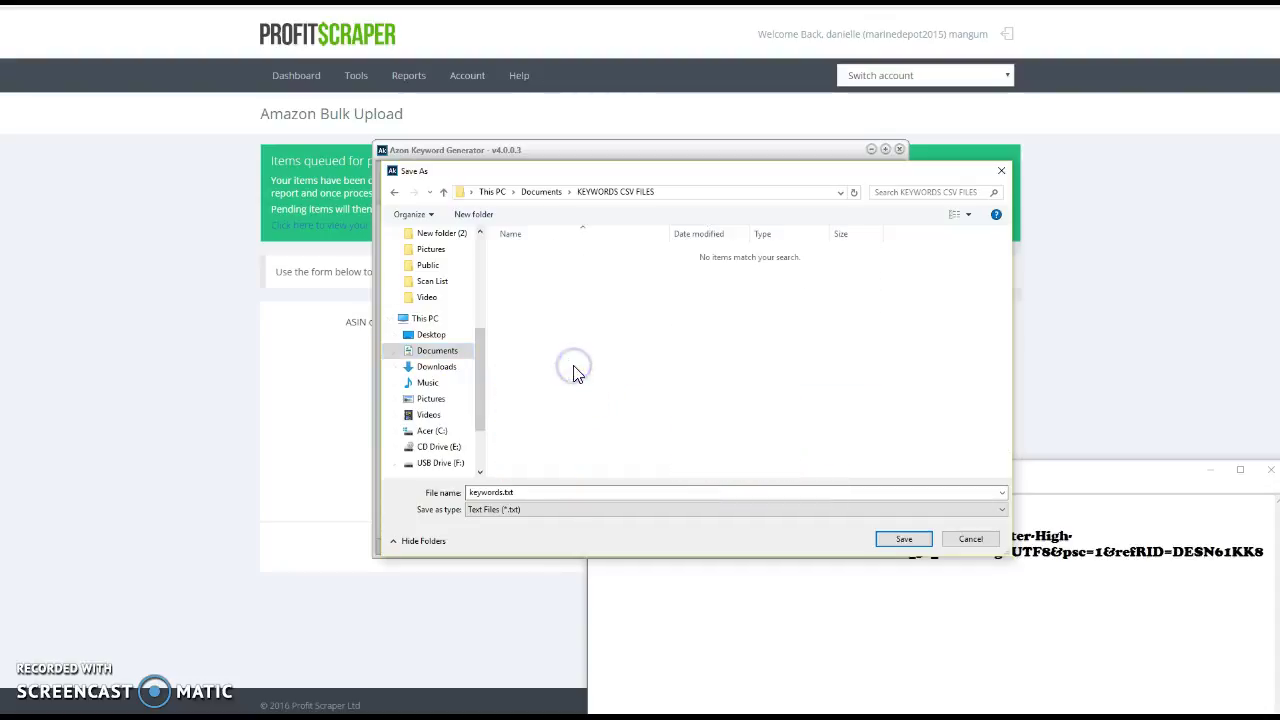
{"action": "left_click", "coordinate": [904, 541]}
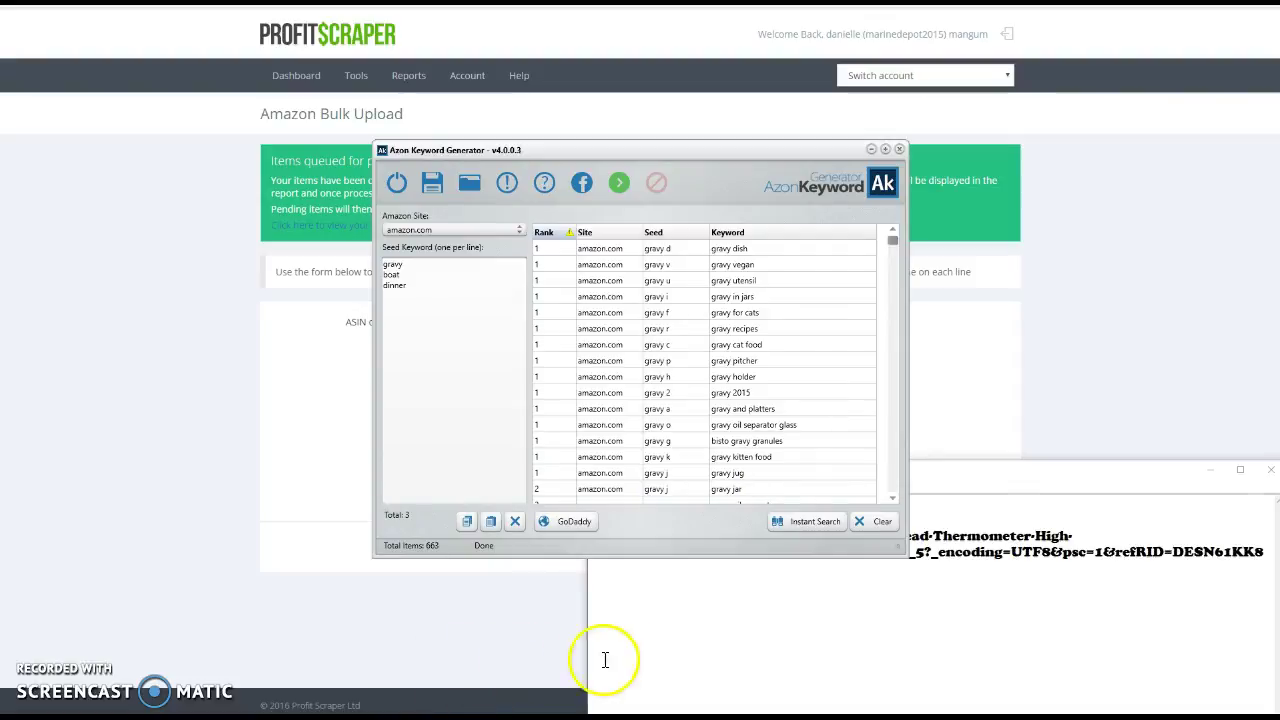
- Open the saved keywords.txt from File Explorer in Notepad
{"action": "left_click", "coordinate": [640, 655]}
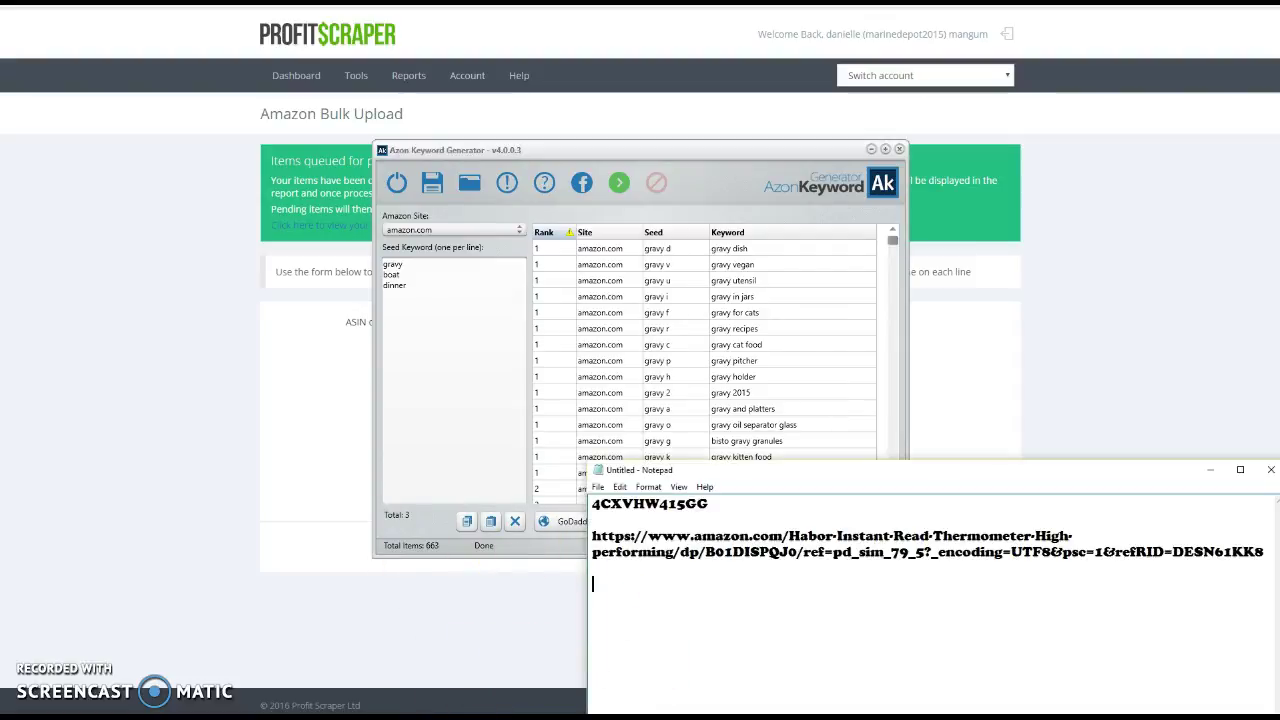
{"action": "mouse_move", "coordinate": [215, 712]}
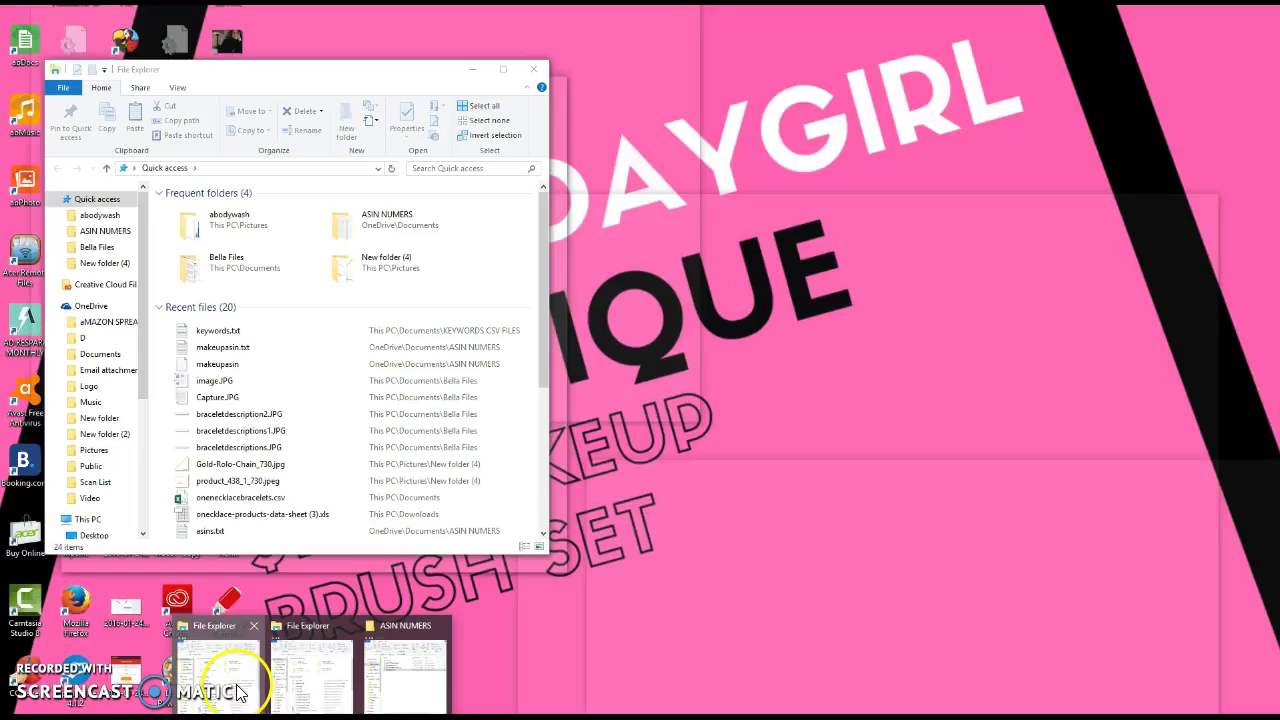
{"action": "left_click", "coordinate": [238, 692]}
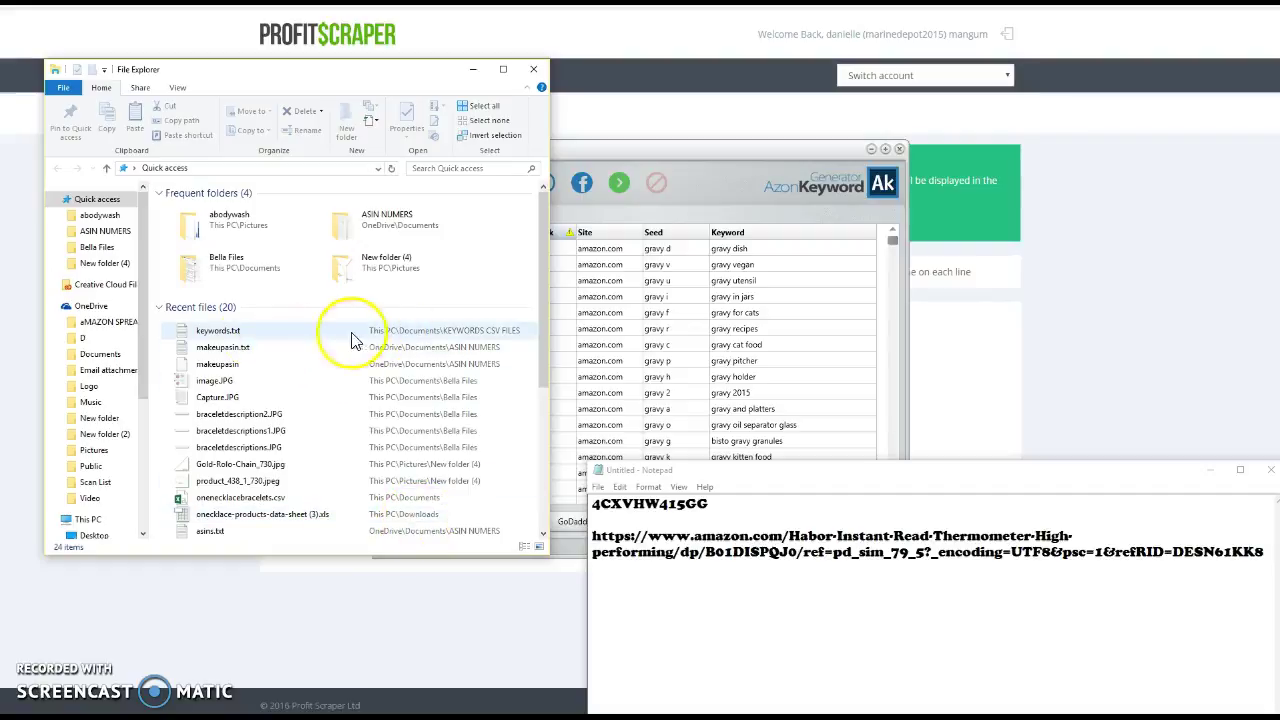
{"action": "left_click", "coordinate": [238, 343]}
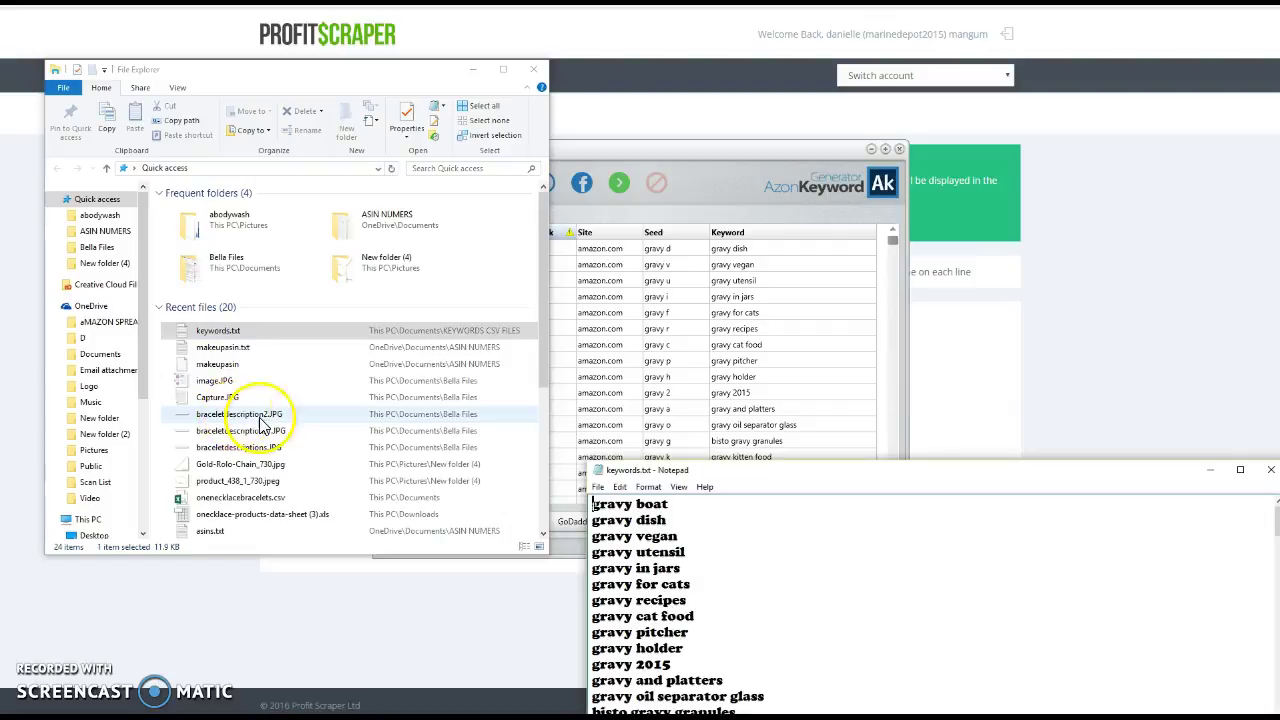
- Scroll through the gravy and boat keyword list, then minimize File Explorer
{"action": "left_click_drag", "start_coordinate": [780, 485], "coordinate": [746, 120]}
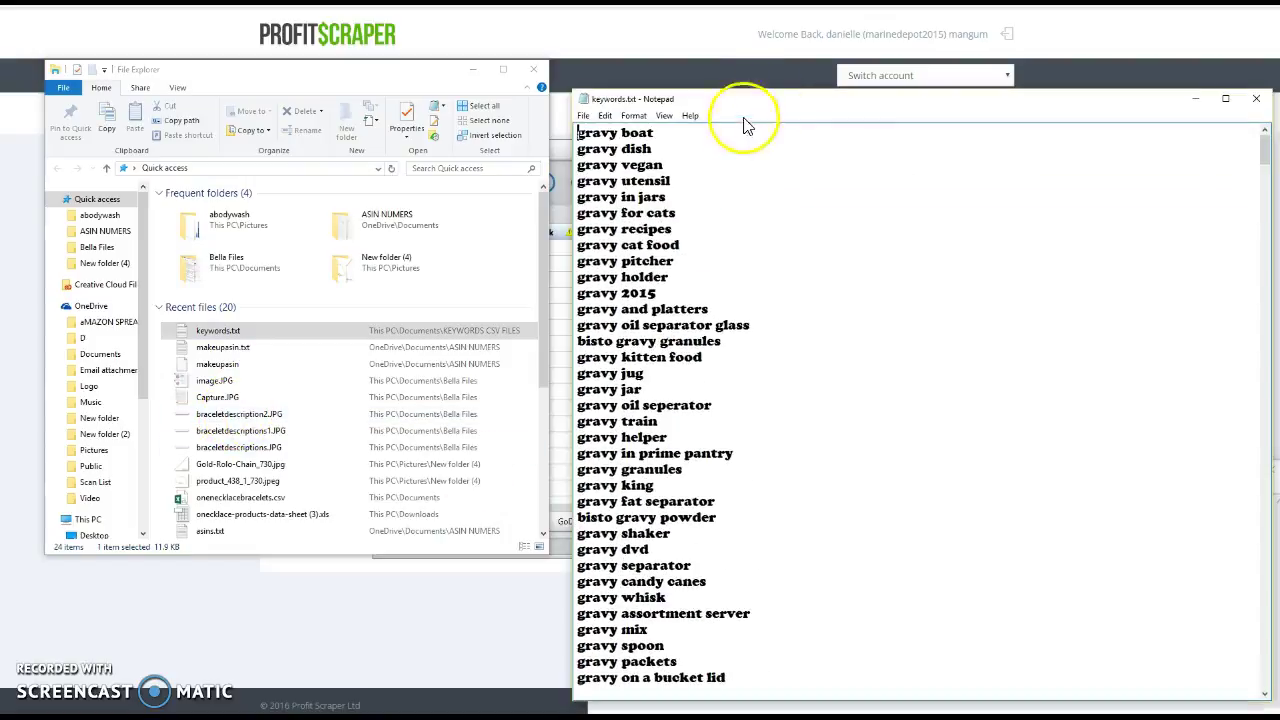
{"action": "scroll", "coordinate": [673, 541], "scroll_direction": "down", "scroll_amount": 5}
{"action": "scroll", "coordinate": [673, 541], "scroll_direction": "down", "scroll_amount": 15}
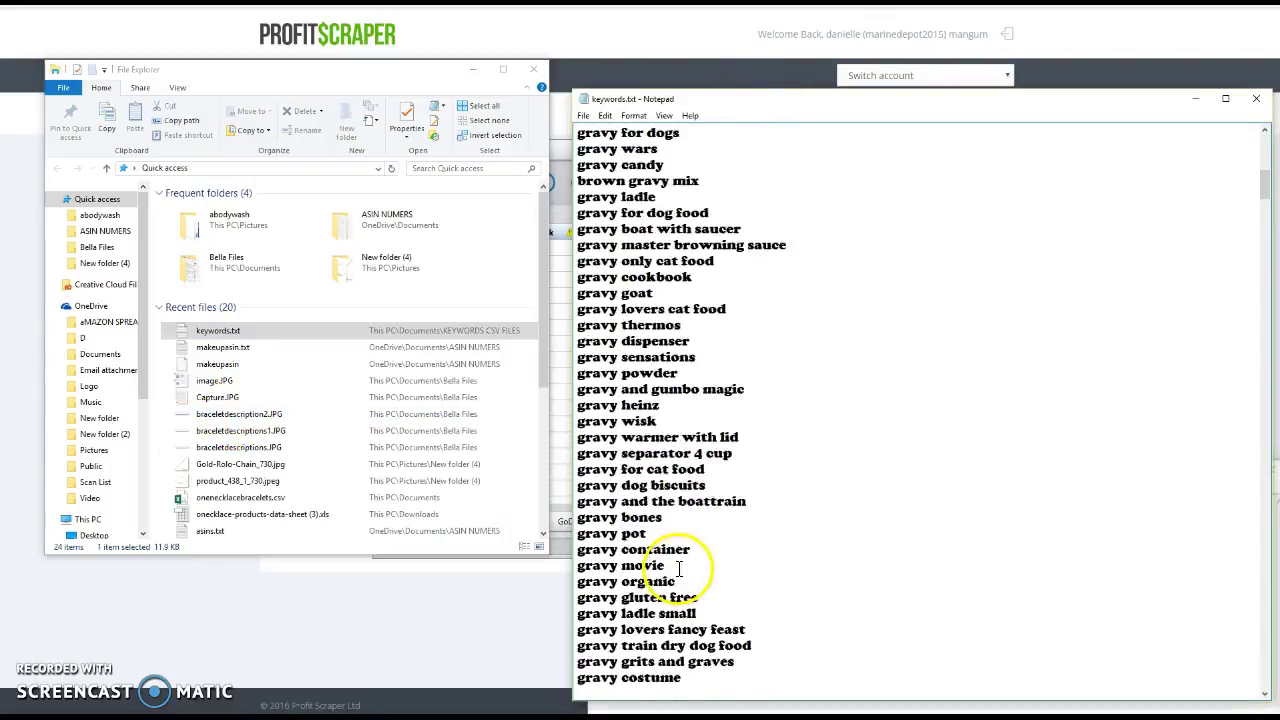
{"action": "scroll", "coordinate": [671, 581], "scroll_direction": "down", "scroll_amount": 20}
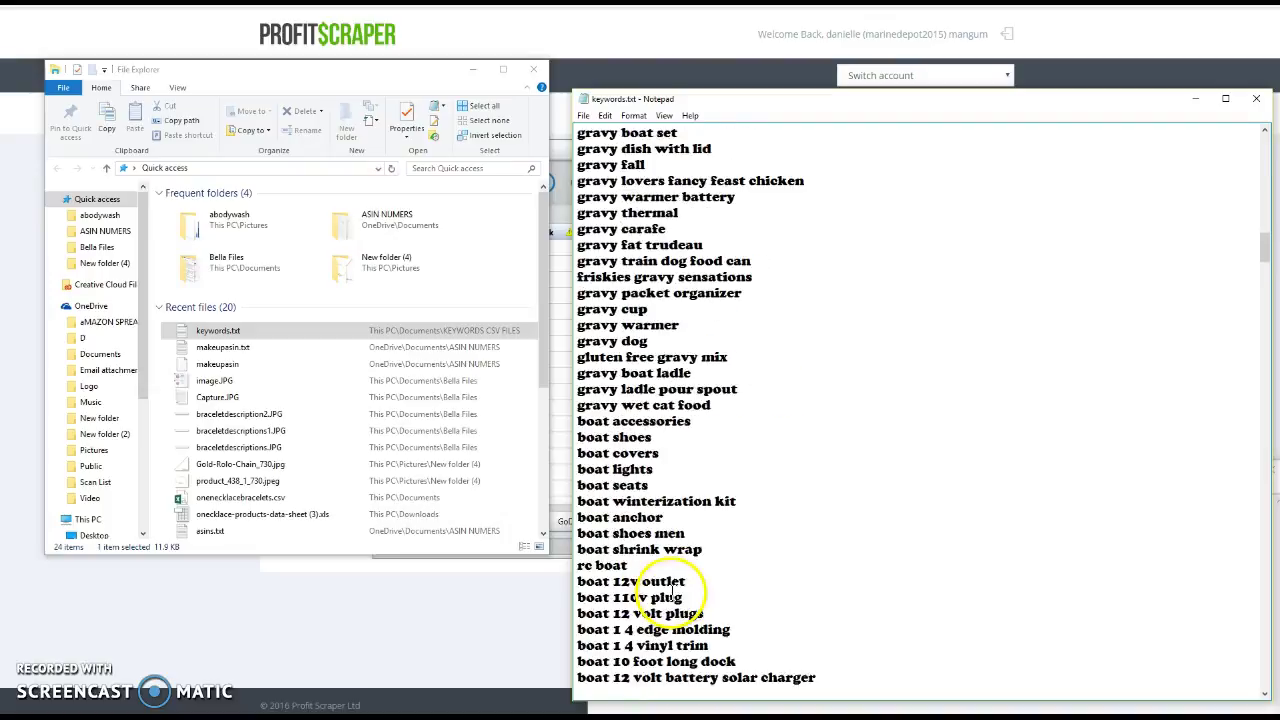
{"action": "scroll", "coordinate": [673, 581], "scroll_direction": "up", "scroll_amount": 20}
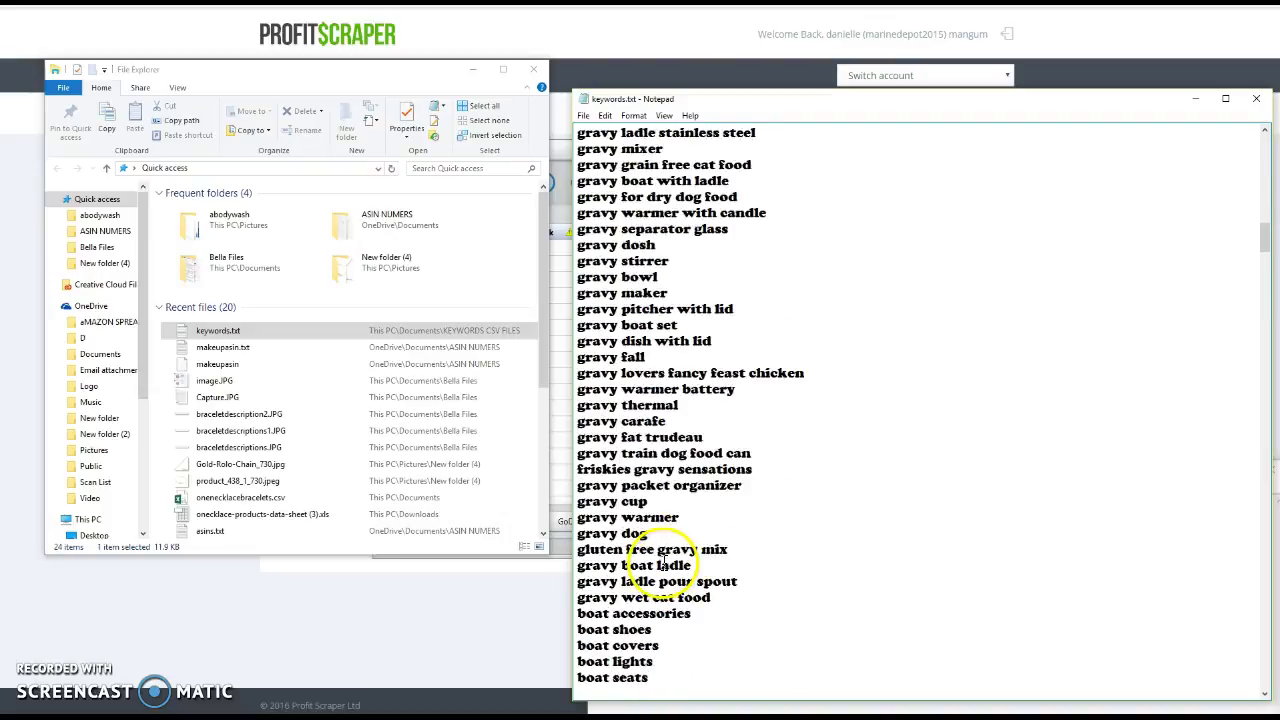
{"action": "scroll", "coordinate": [673, 541], "scroll_direction": "up", "scroll_amount": 16}
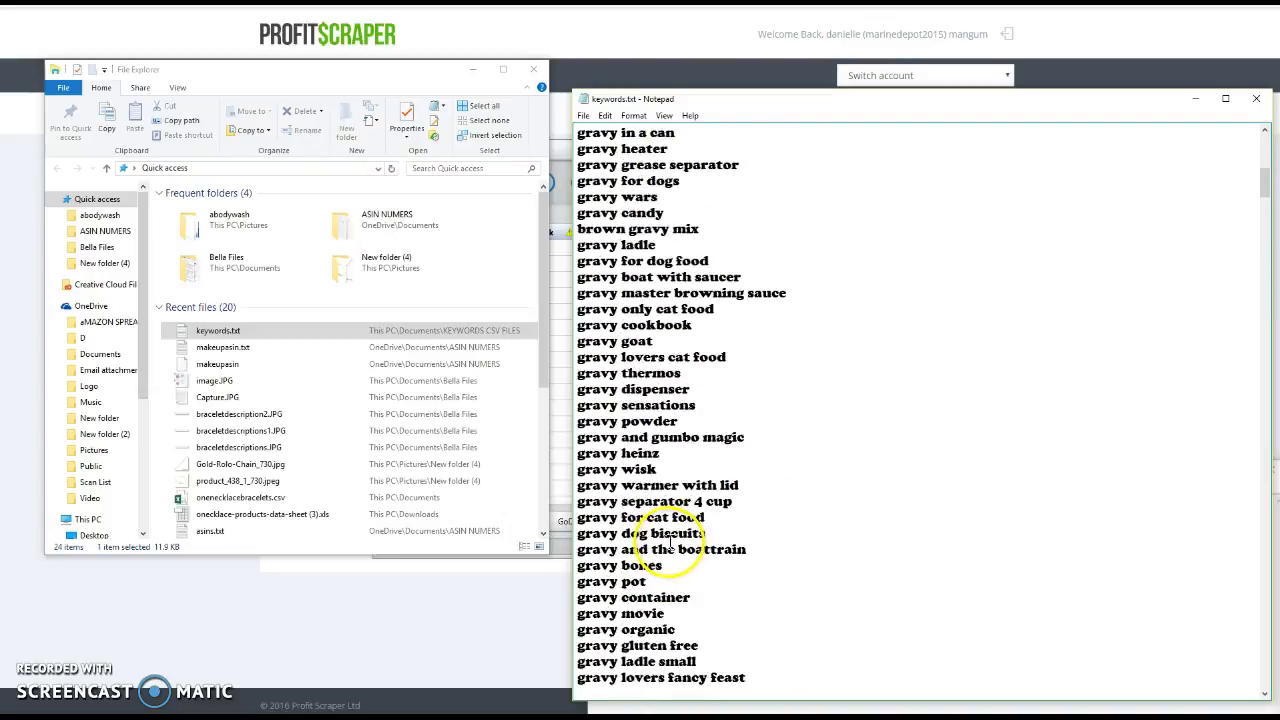
{"action": "scroll", "coordinate": [668, 537], "scroll_direction": "up", "scroll_amount": 3}
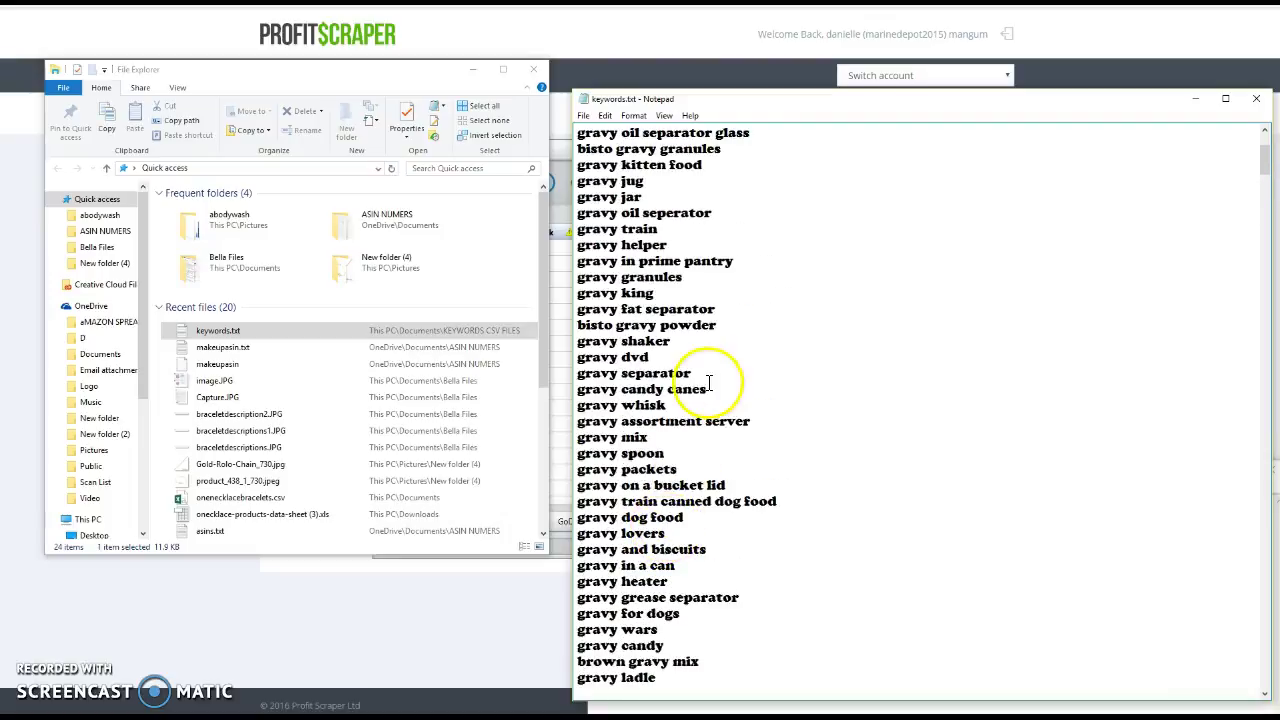
{"action": "scroll", "coordinate": [663, 375], "scroll_direction": "down", "scroll_amount": 1}
{"action": "scroll", "coordinate": [665, 375], "scroll_direction": "up", "scroll_amount": 5}
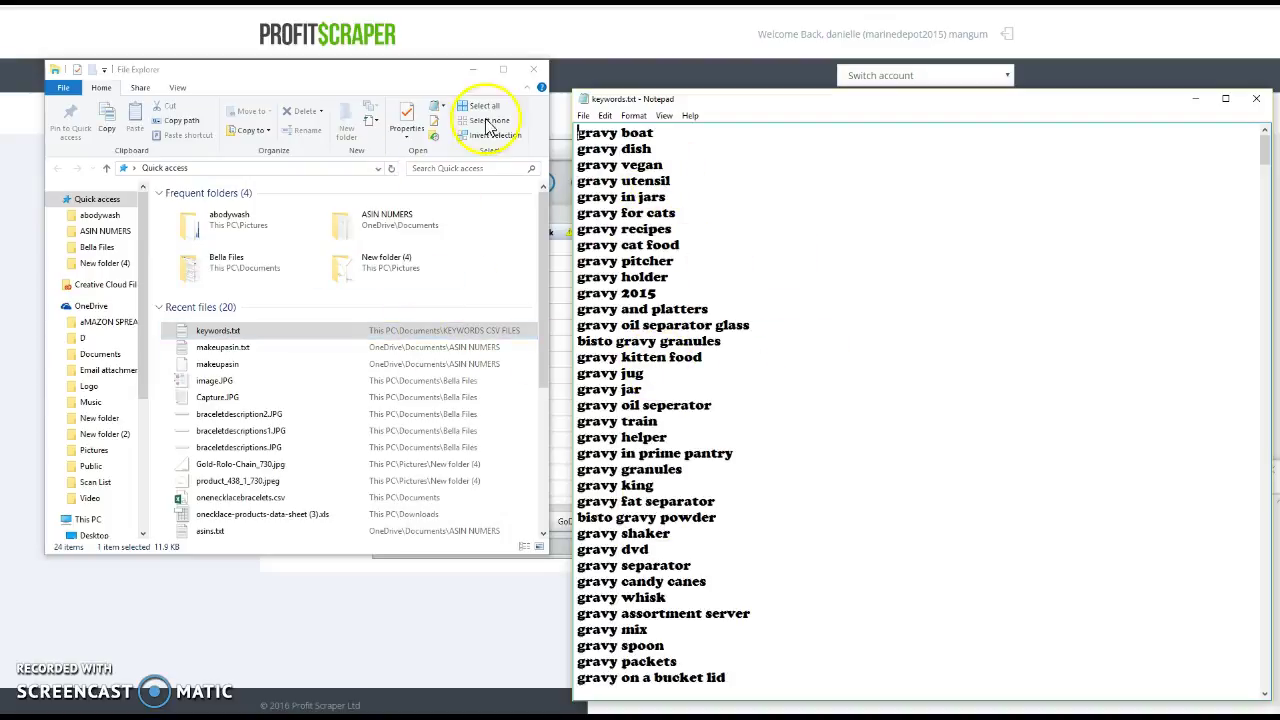
{"action": "left_click", "coordinate": [471, 71]}
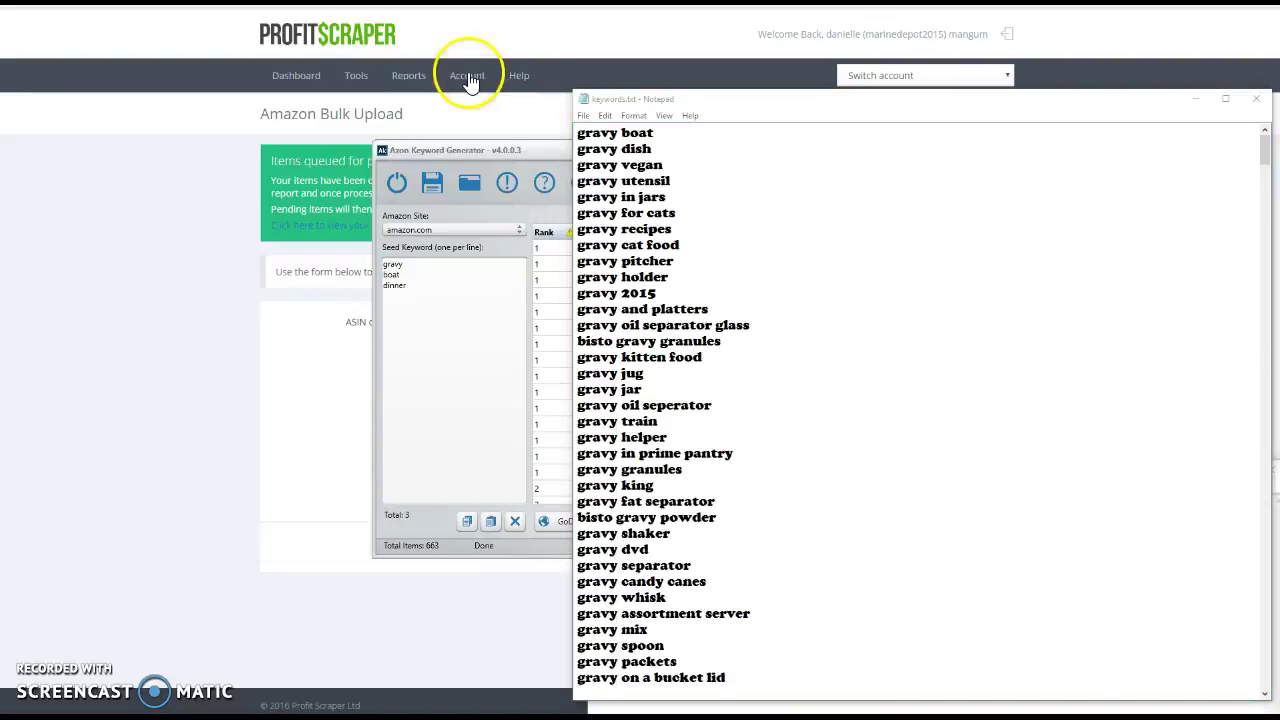
- Open Azon Review Finder and extract top-ranked amazon.com reviewers from pages 1 to 2
{"action": "left_click", "coordinate": [445, 408]}
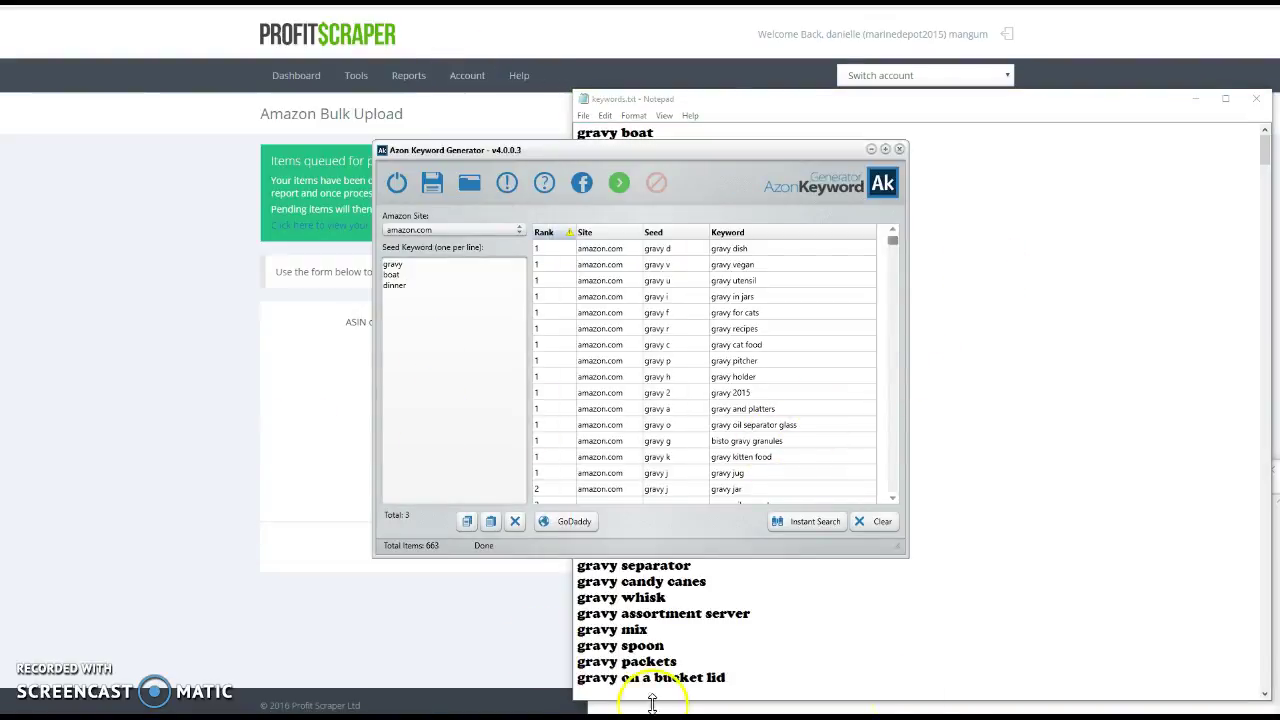
{"action": "left_click", "coordinate": [545, 370]}
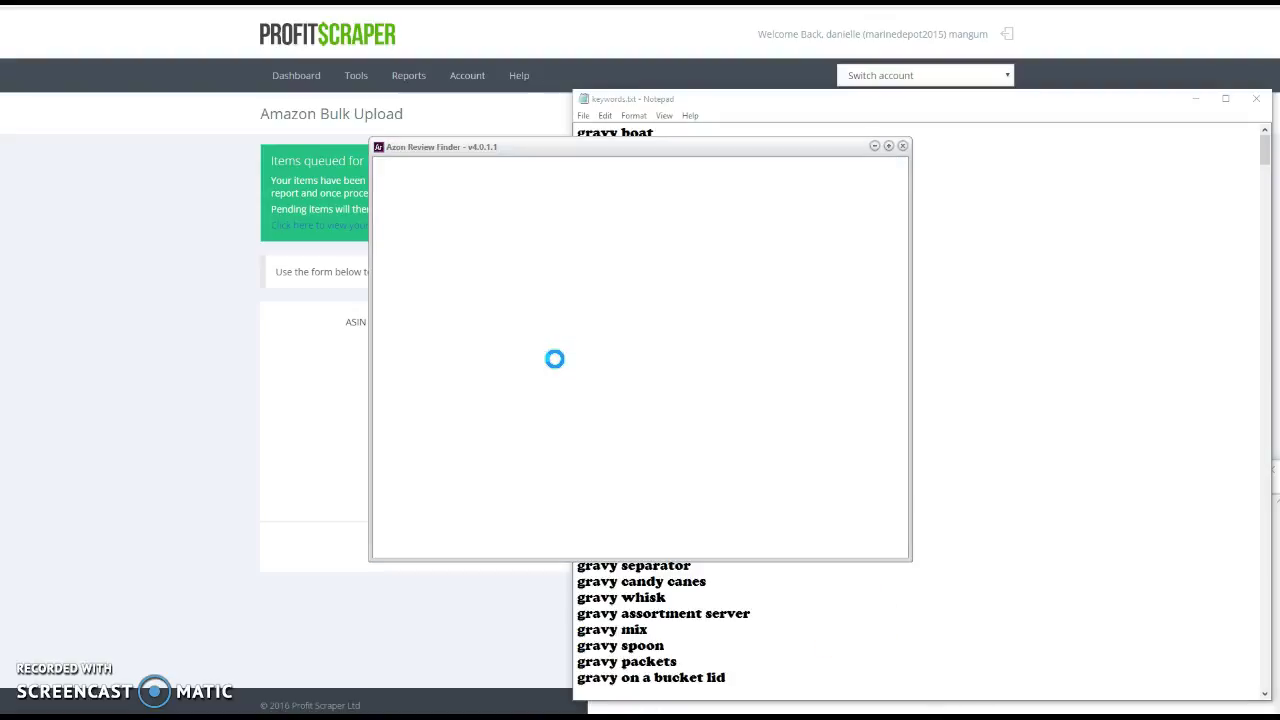
{"action": "left_click", "coordinate": [526, 357]}
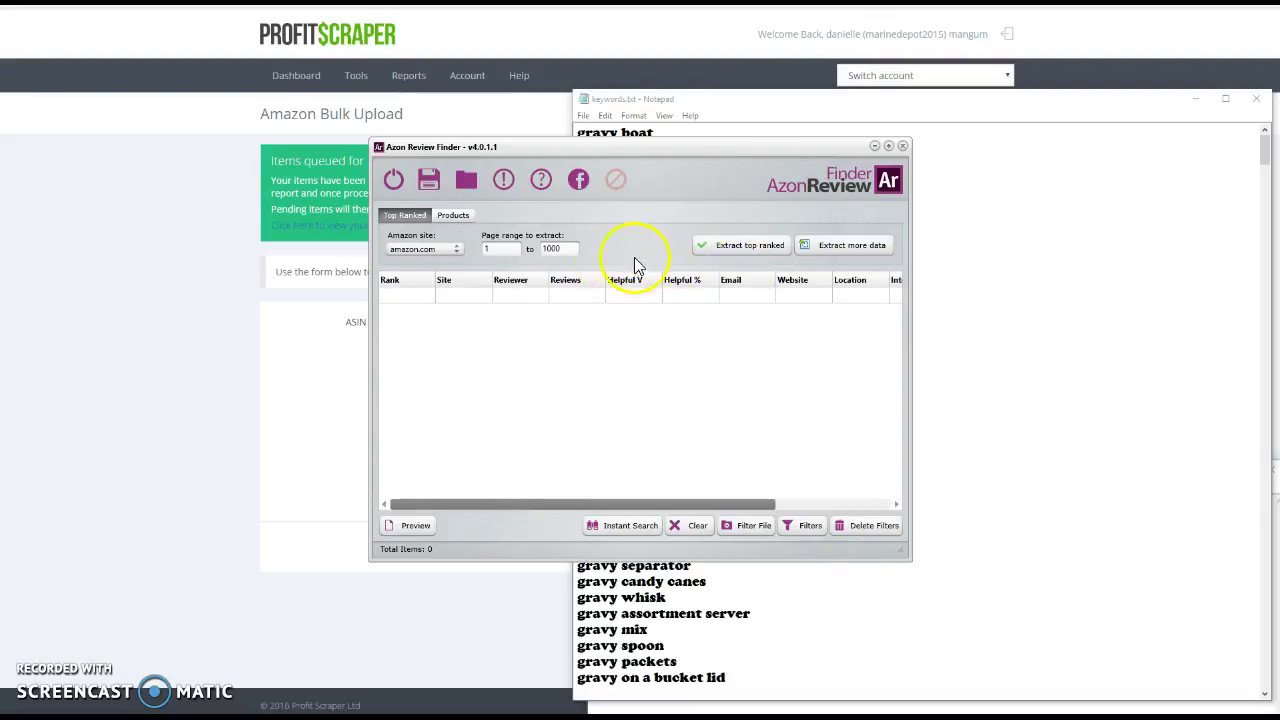
{"action": "double_click", "coordinate": [560, 248]}
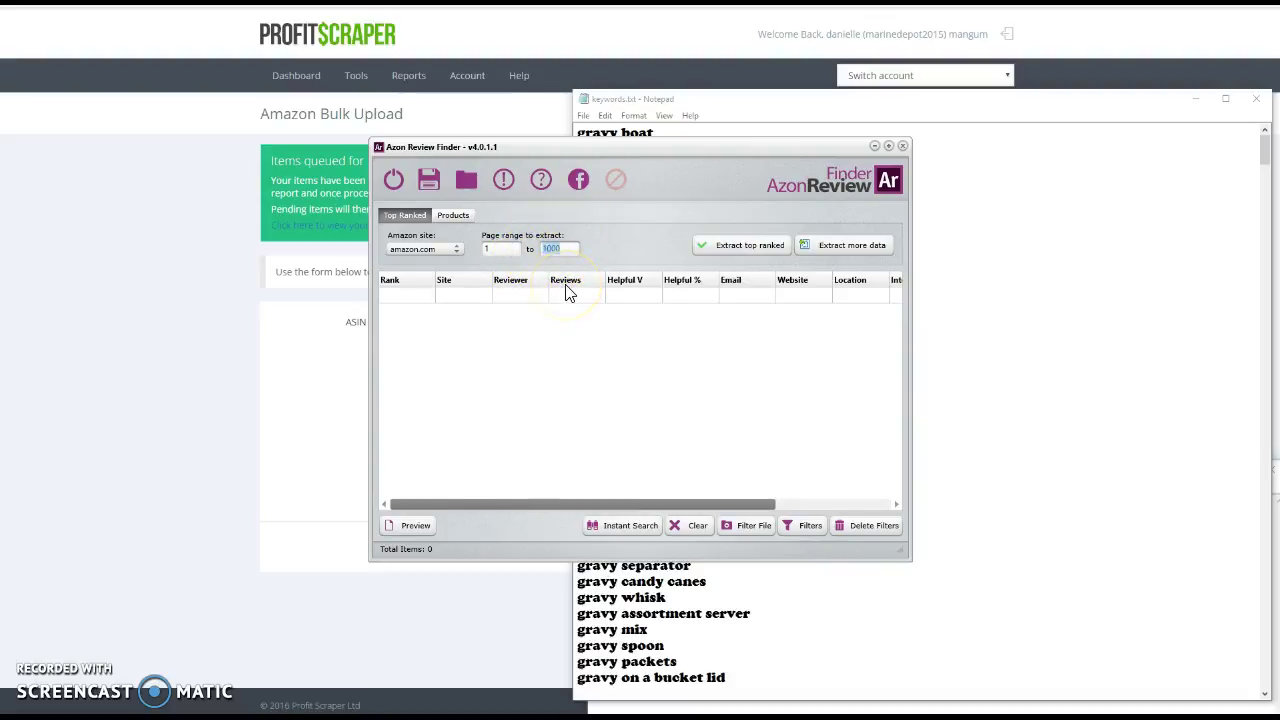
{"action": "left_click", "coordinate": [752, 246]}
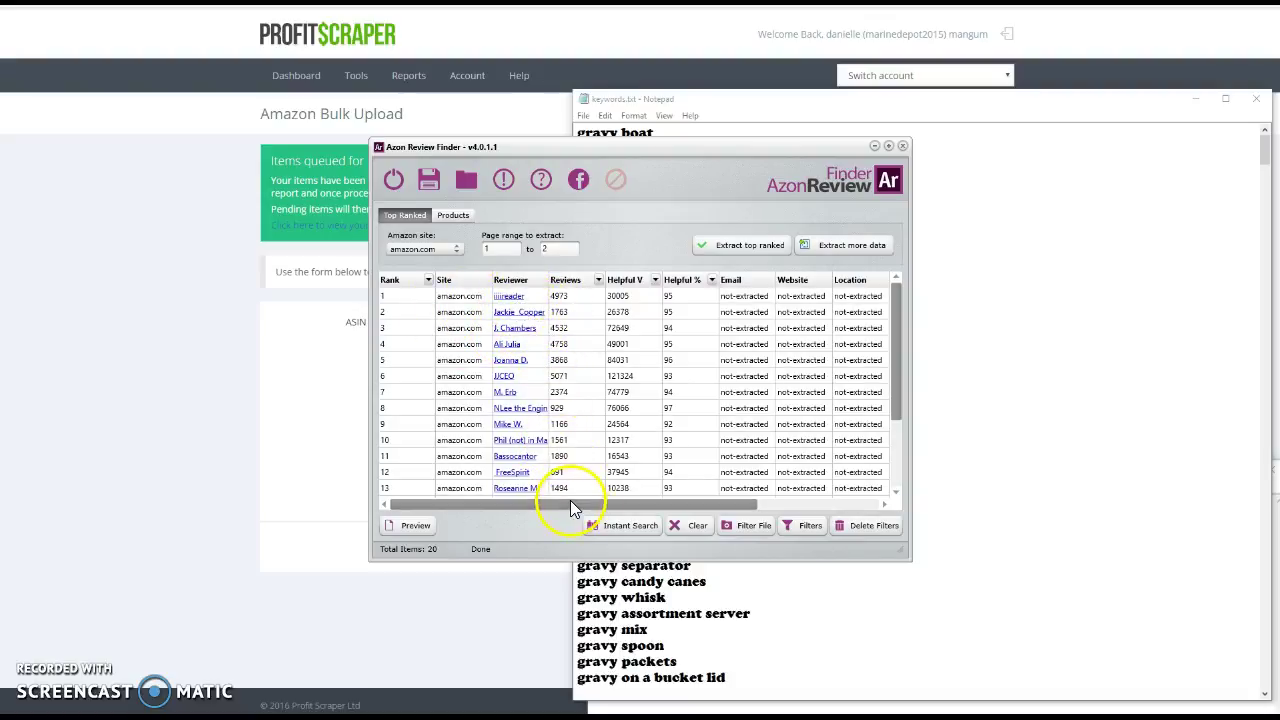
{"action": "left_click_drag", "start_coordinate": [578, 503], "coordinate": [497, 505]}
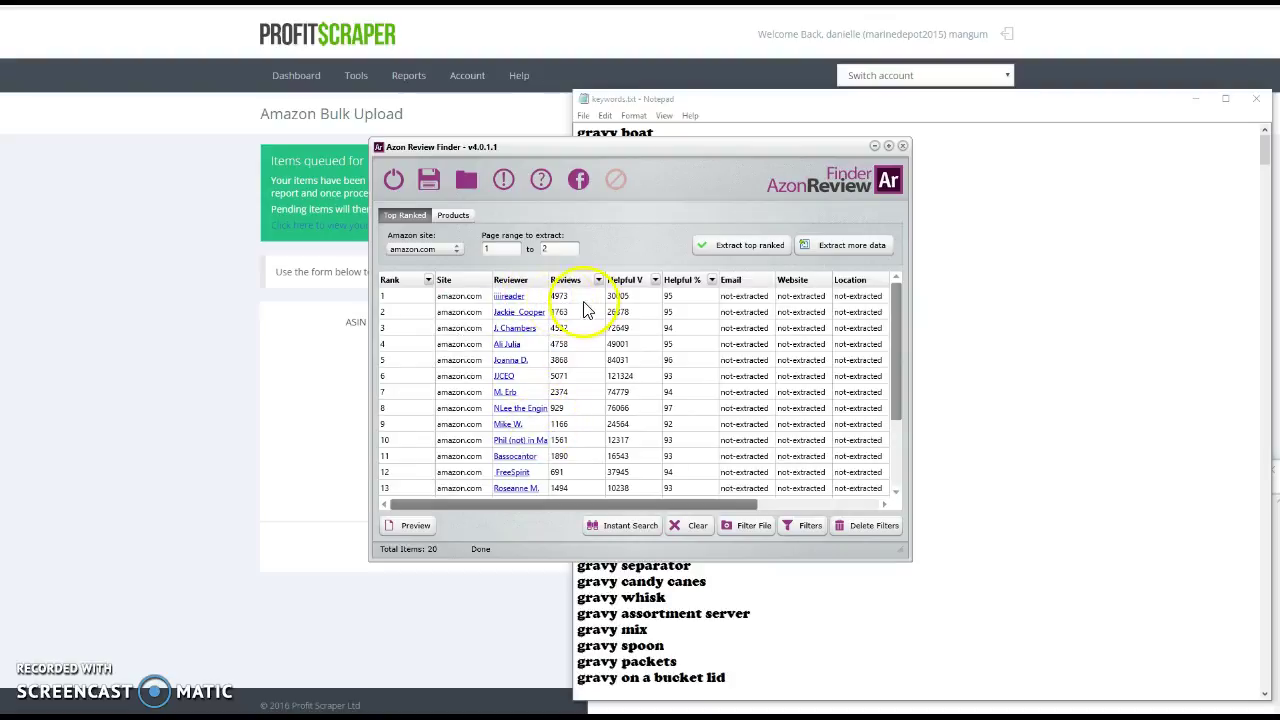
- On the Products tab, clear all 20 extracted reviewers and confirm with Yes
{"action": "left_click", "coordinate": [458, 217]}
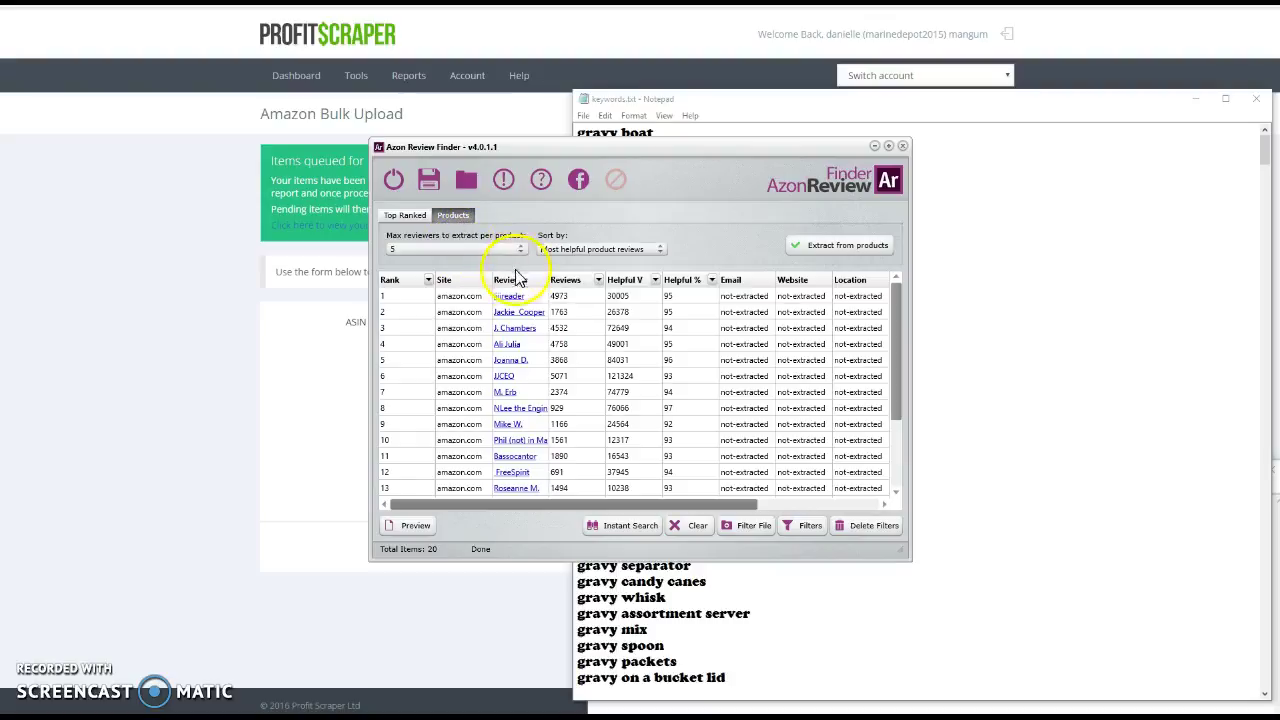
{"action": "left_click", "coordinate": [826, 246]}
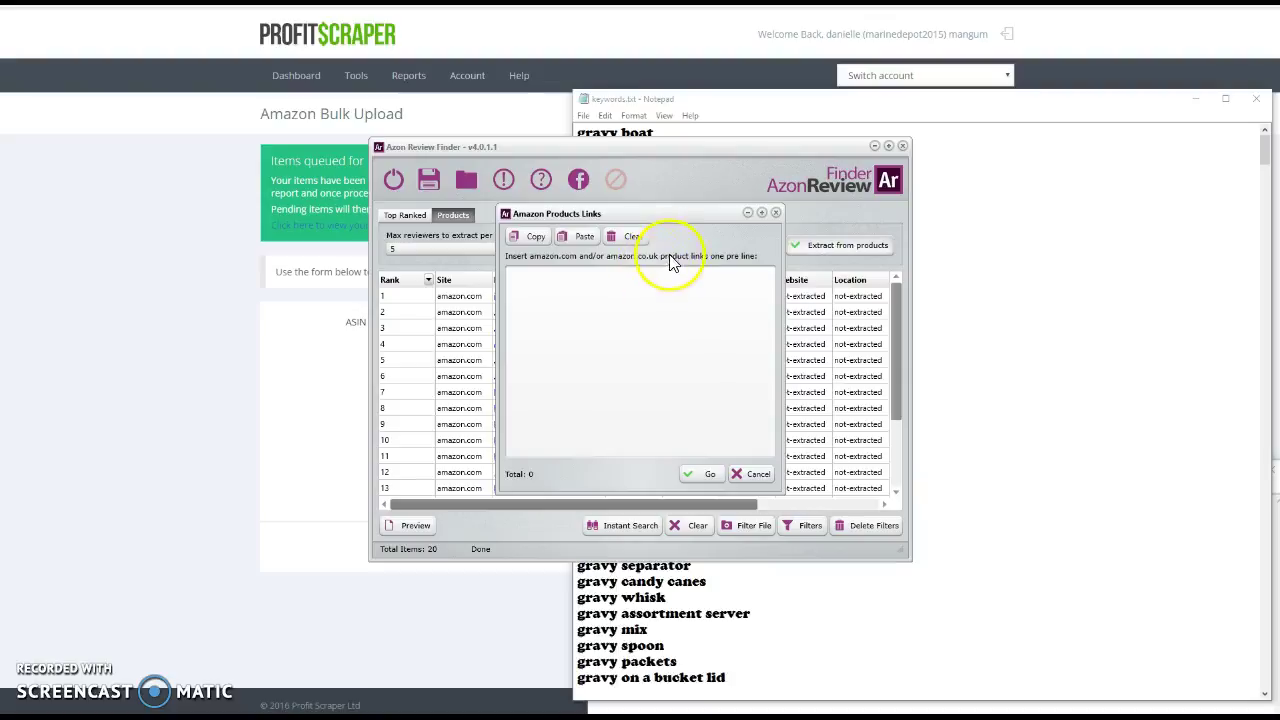
{"action": "left_click", "coordinate": [777, 213]}
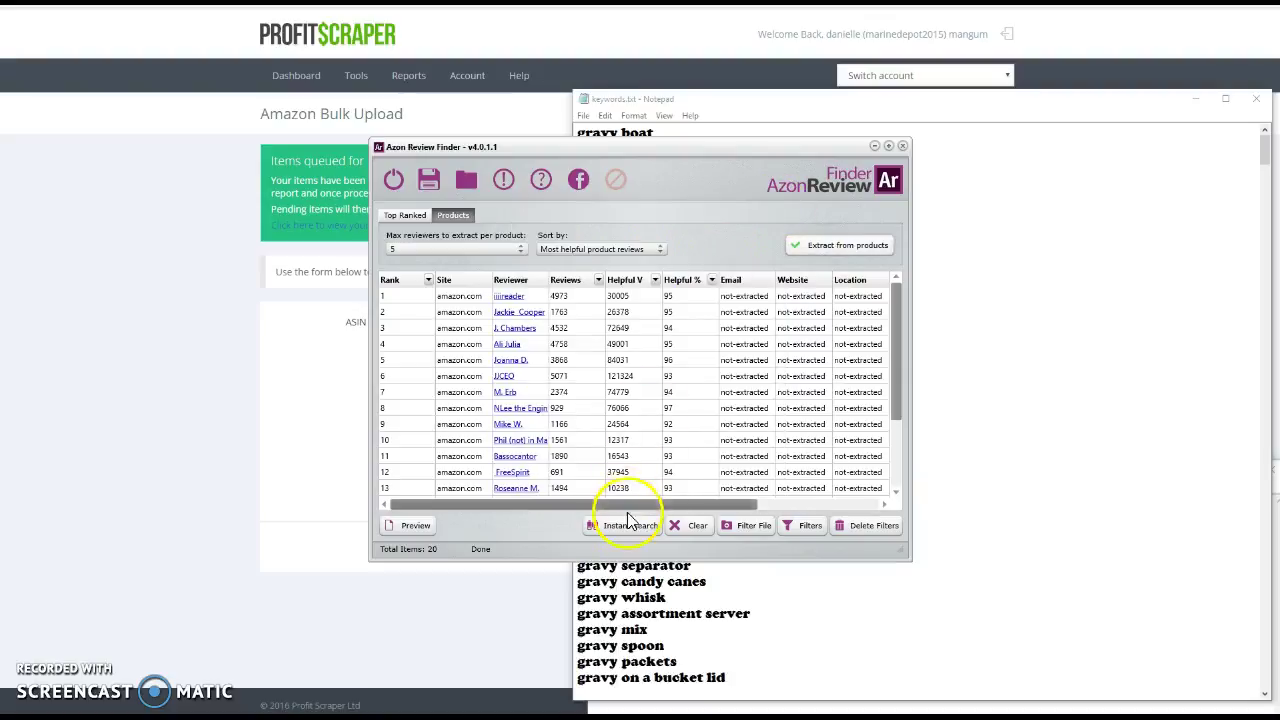
{"action": "left_click", "coordinate": [692, 527]}
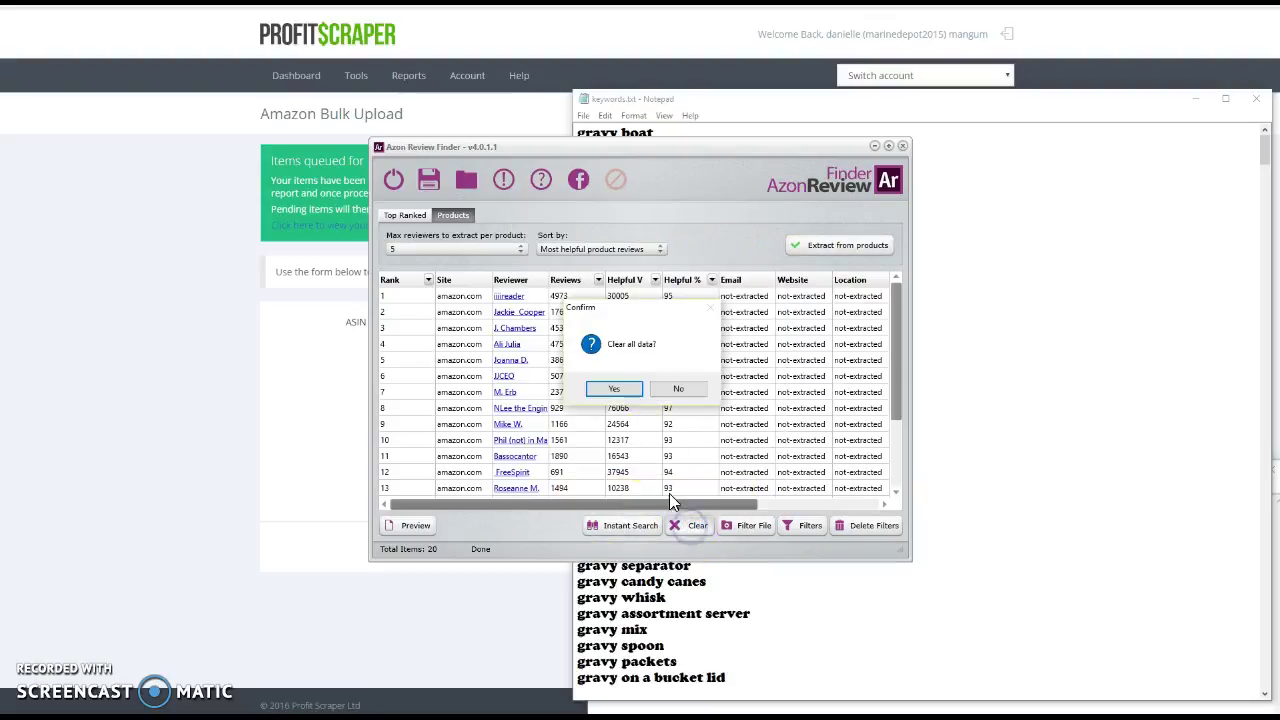
{"action": "left_click", "coordinate": [620, 389]}
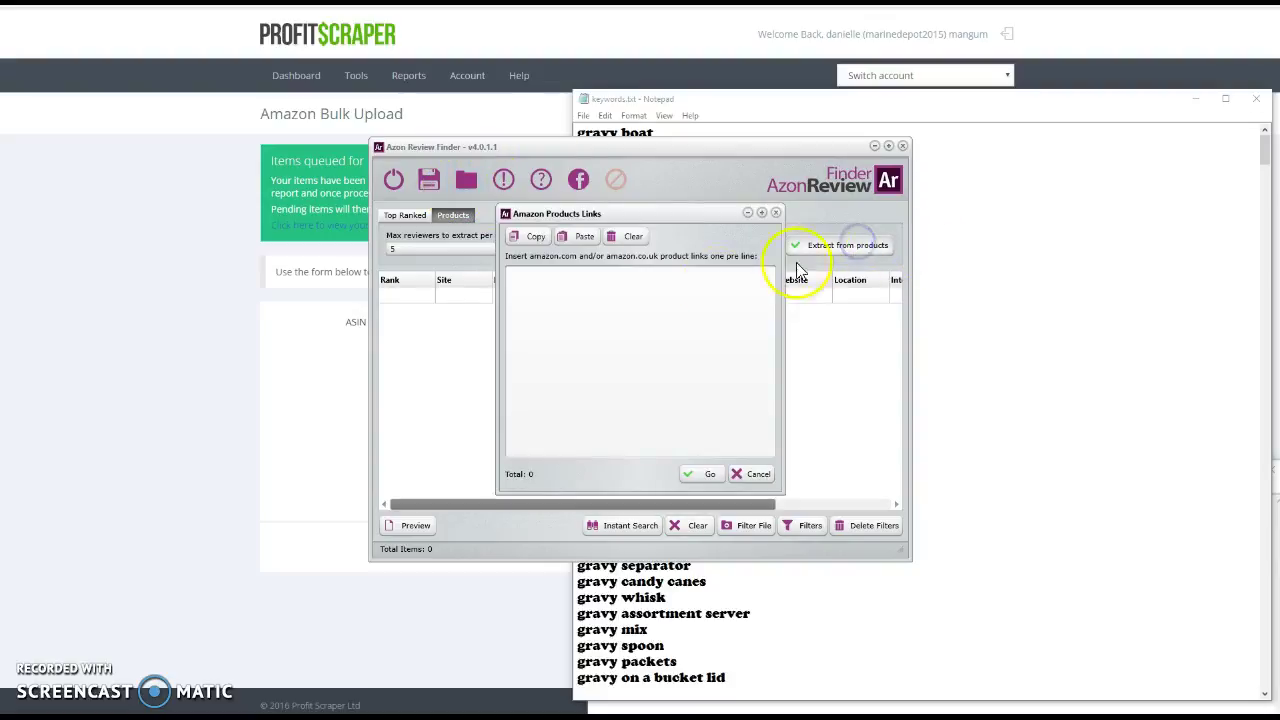
- Close the empty product links box and exit Azon Review Finder
{"action": "left_click", "coordinate": [538, 282]}
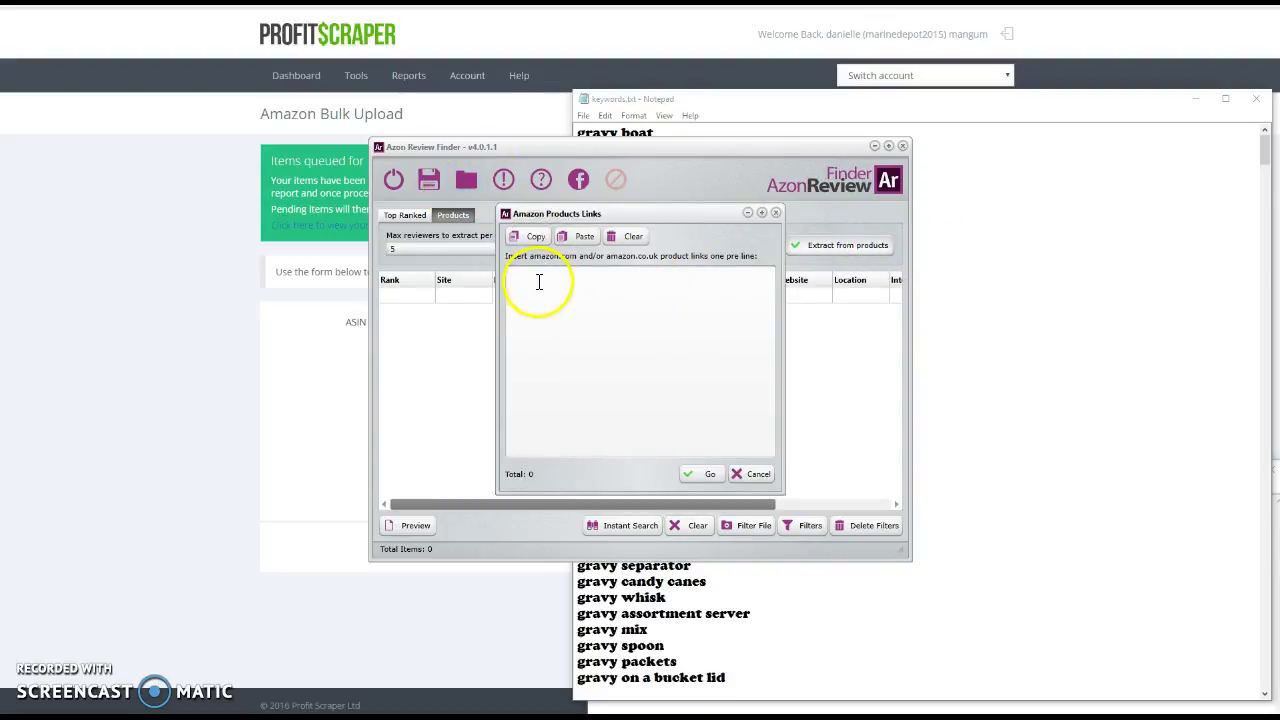
{"action": "right_click", "coordinate": [530, 278]}
{"action": "left_click", "coordinate": [656, 298]}
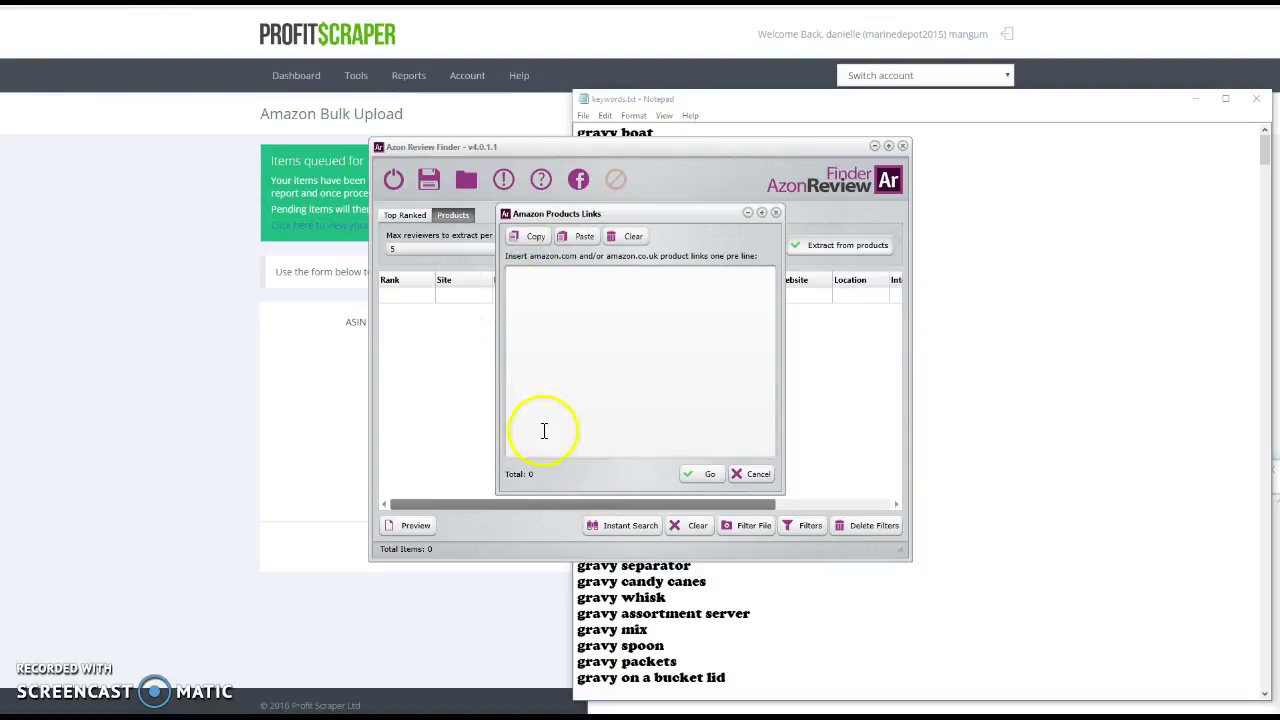
{"action": "left_click", "coordinate": [775, 213]}
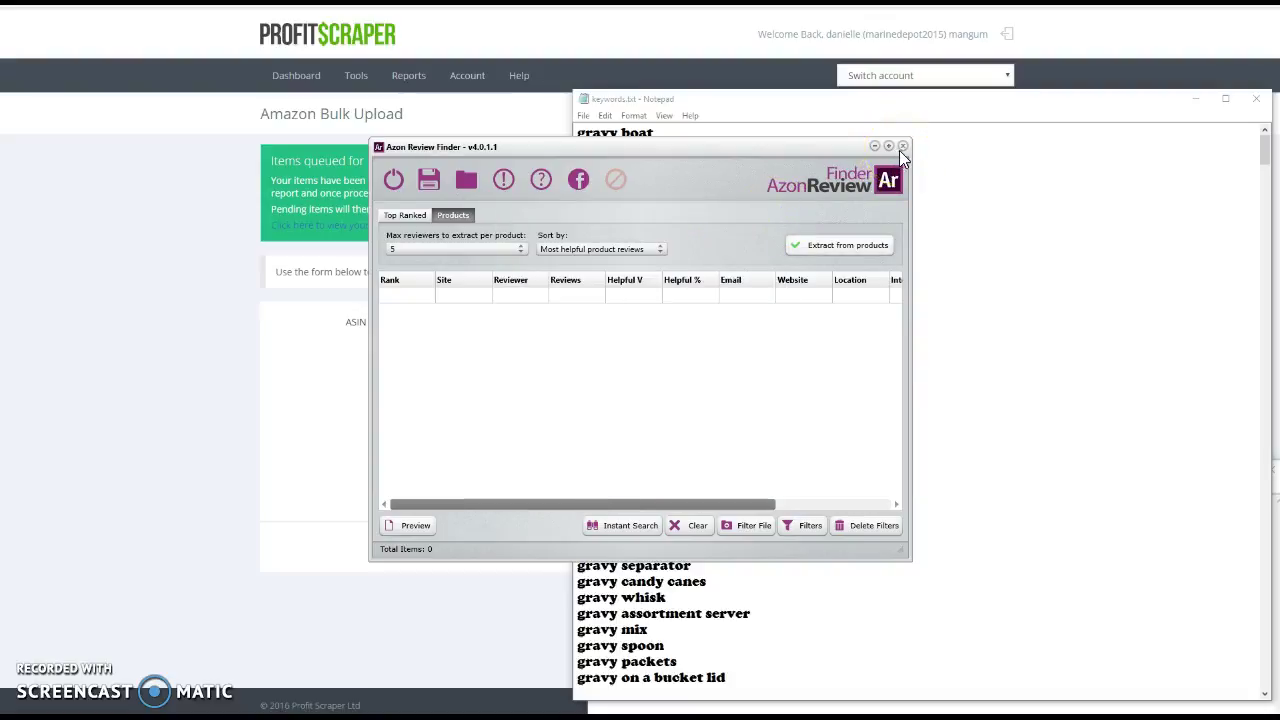
{"action": "left_click", "coordinate": [901, 146]}
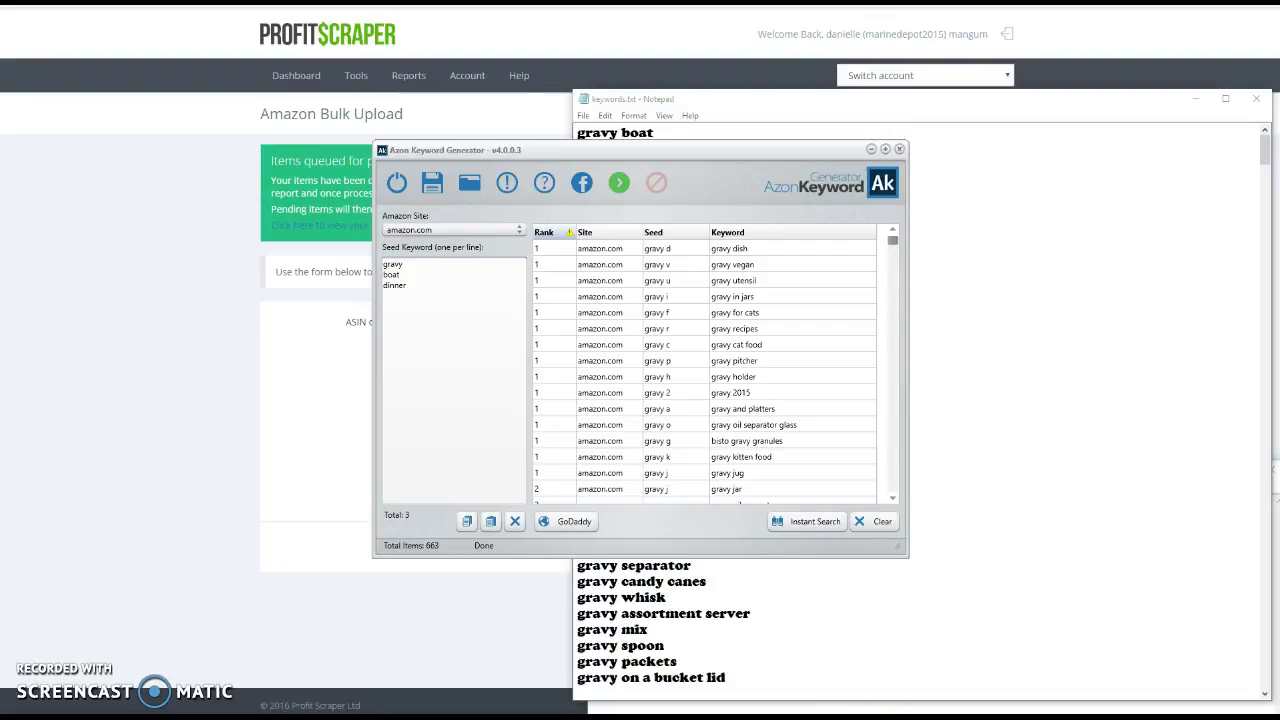
- Scroll the Start menu app list to the Azon entries and select Azon Product Inspector V4
{"action": "key", "text": "super"}
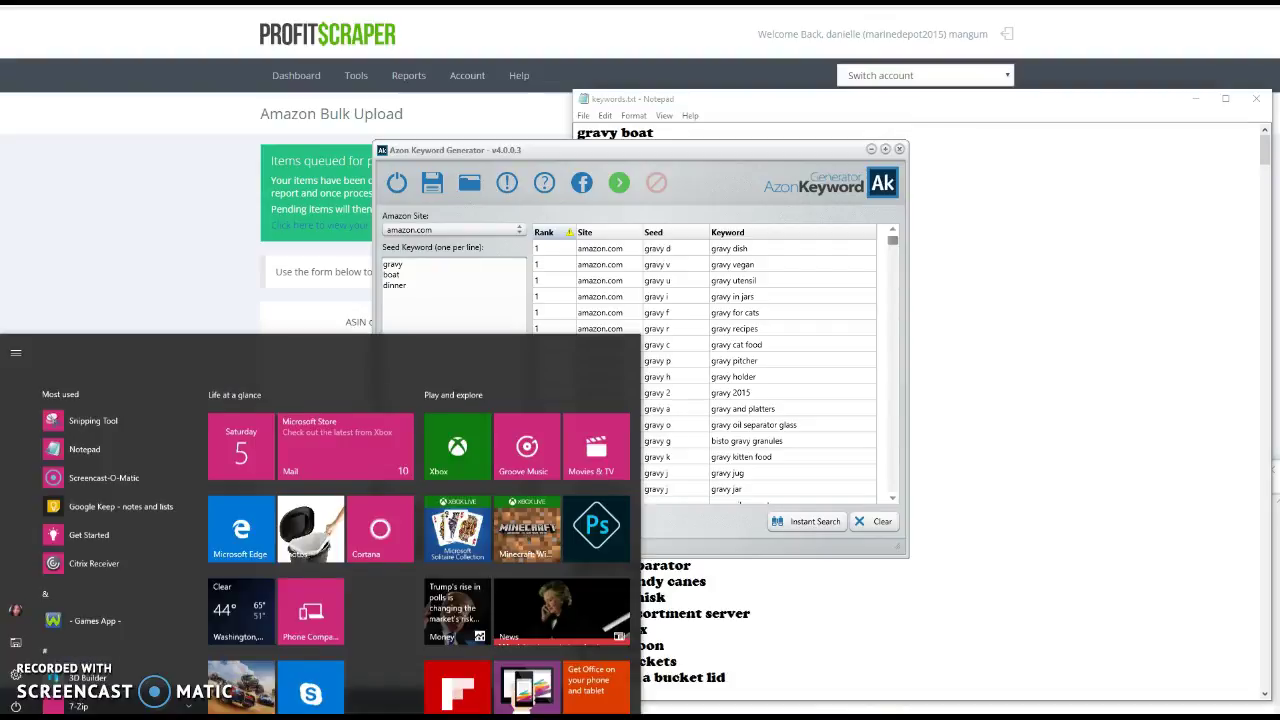
{"action": "right_click", "coordinate": [15, 705]}
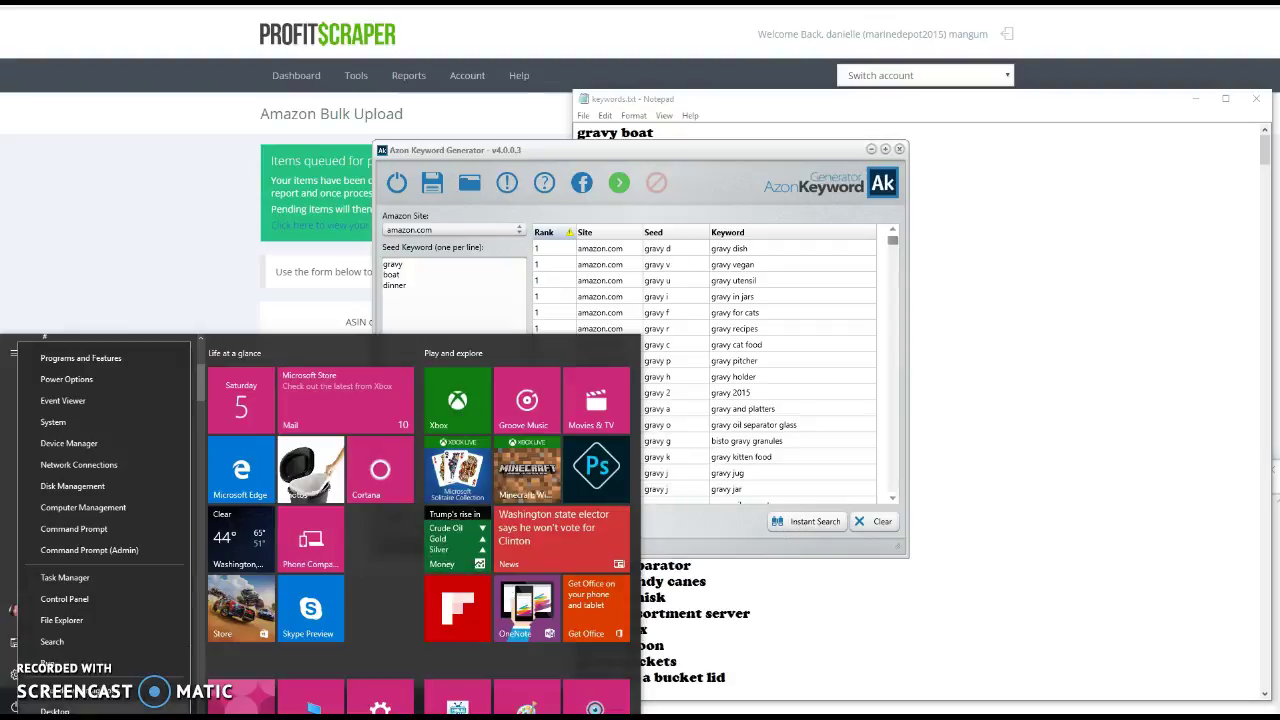
{"action": "left_click", "coordinate": [3, 405]}
{"action": "scroll", "coordinate": [100, 575], "scroll_direction": "down", "scroll_amount": 5}
{"action": "scroll", "coordinate": [92, 617], "scroll_direction": "down", "scroll_amount": 2}
{"action": "scroll", "coordinate": [90, 618], "scroll_direction": "up", "scroll_amount": 4}
{"action": "scroll", "coordinate": [90, 618], "scroll_direction": "down", "scroll_amount": 3}
{"action": "scroll", "coordinate": [115, 580], "scroll_direction": "up", "scroll_amount": 2}
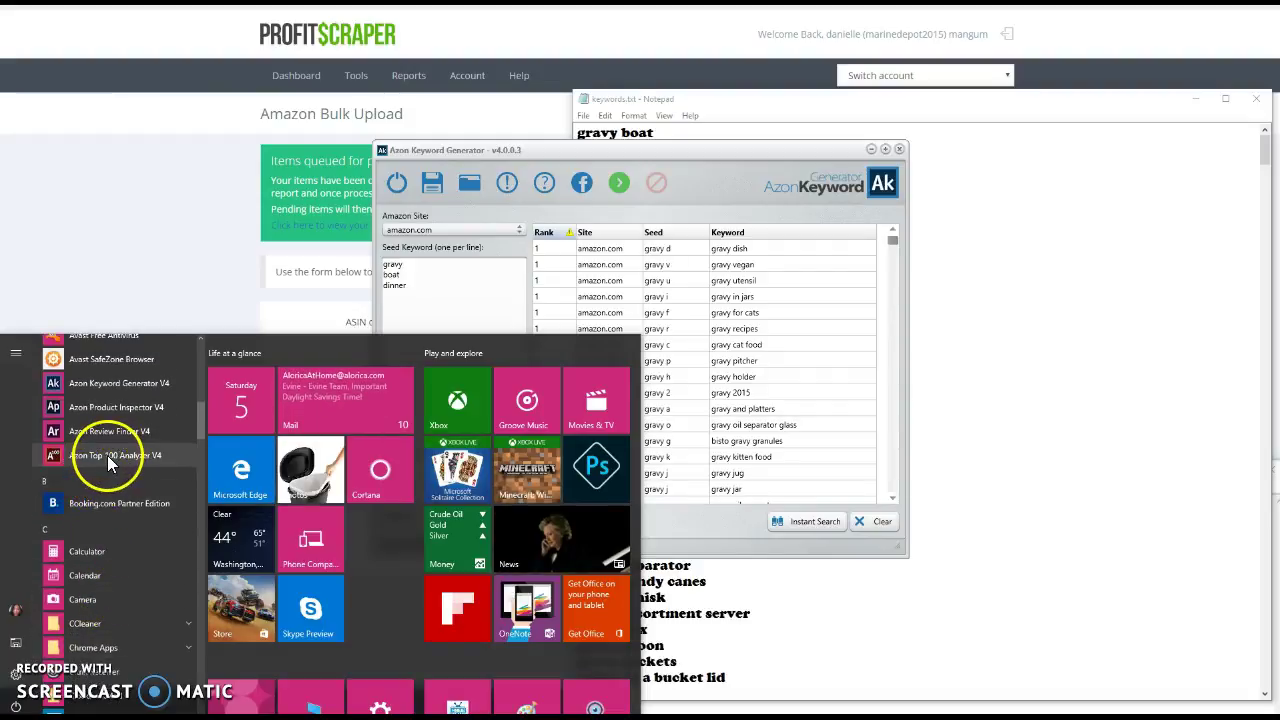
{"action": "left_click_drag", "start_coordinate": [109, 410], "coordinate": [83, 410]}
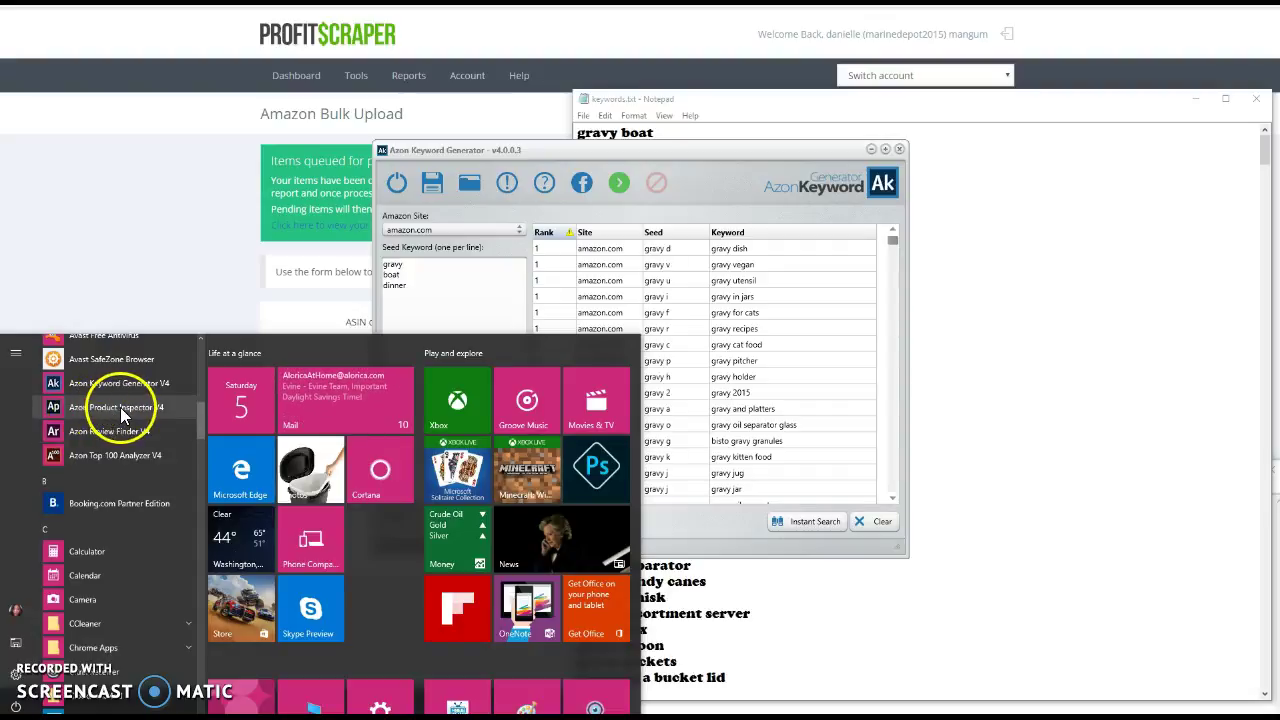
{"action": "left_click", "coordinate": [110, 410]}
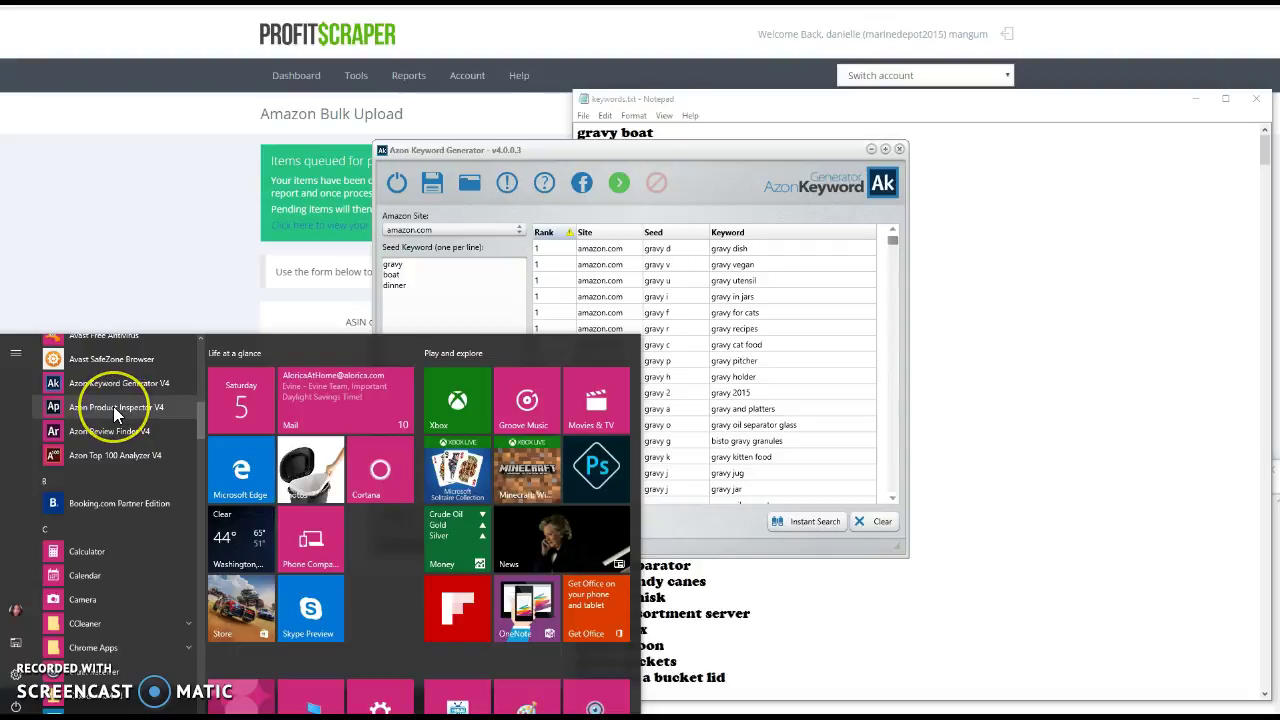
- Launch Azon Product Inspector V4, dismiss the new-version notice, and choose the Baby category
{"action": "left_click", "coordinate": [113, 406]}
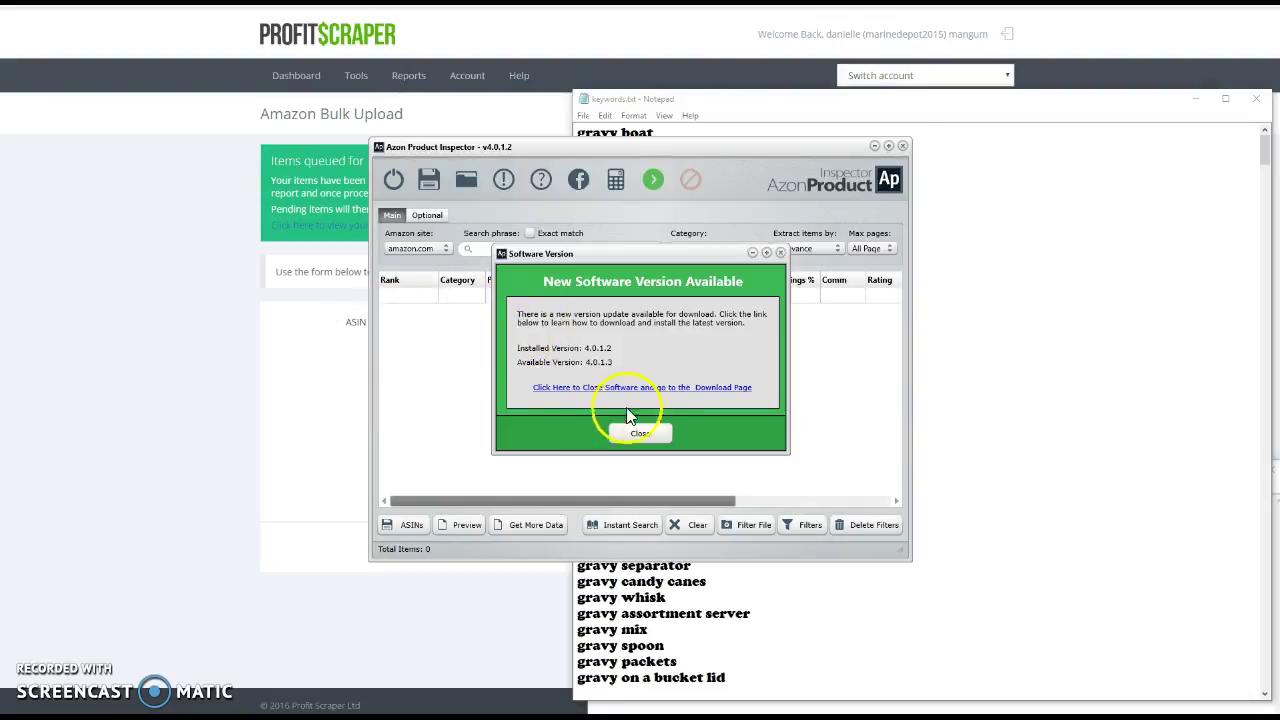
{"action": "left_click", "coordinate": [645, 433]}
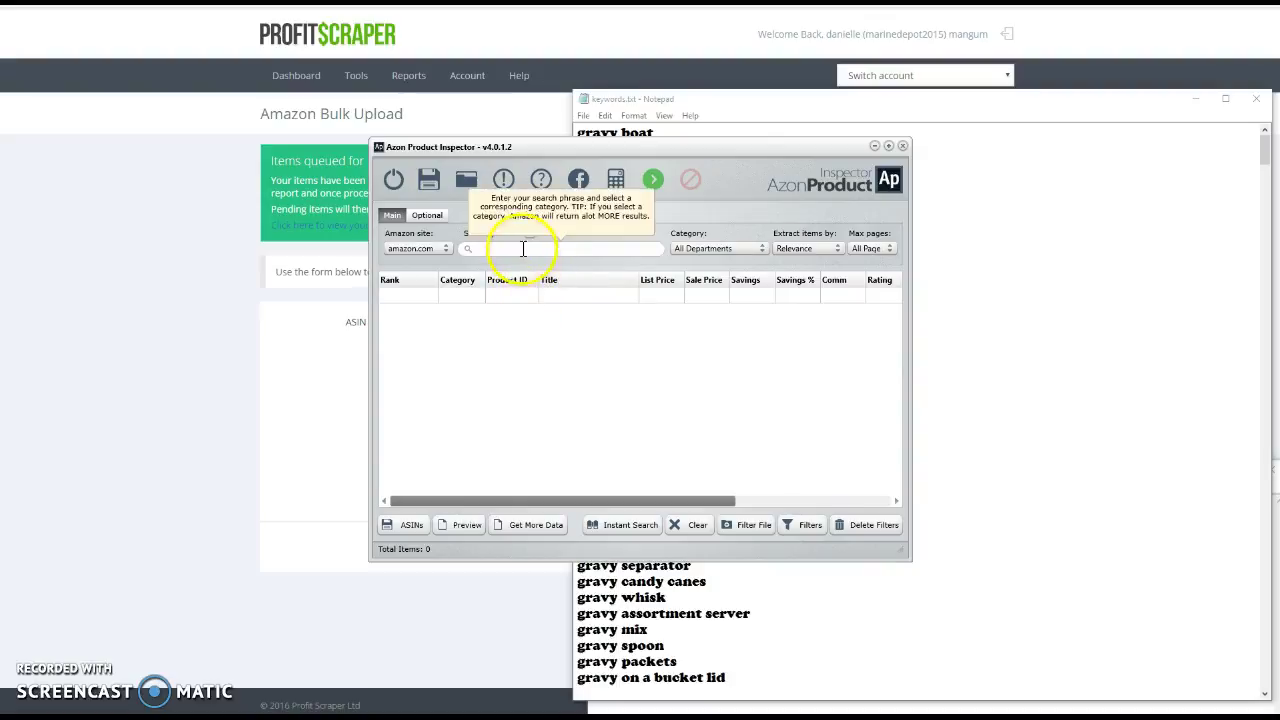
{"action": "left_click", "coordinate": [760, 248]}
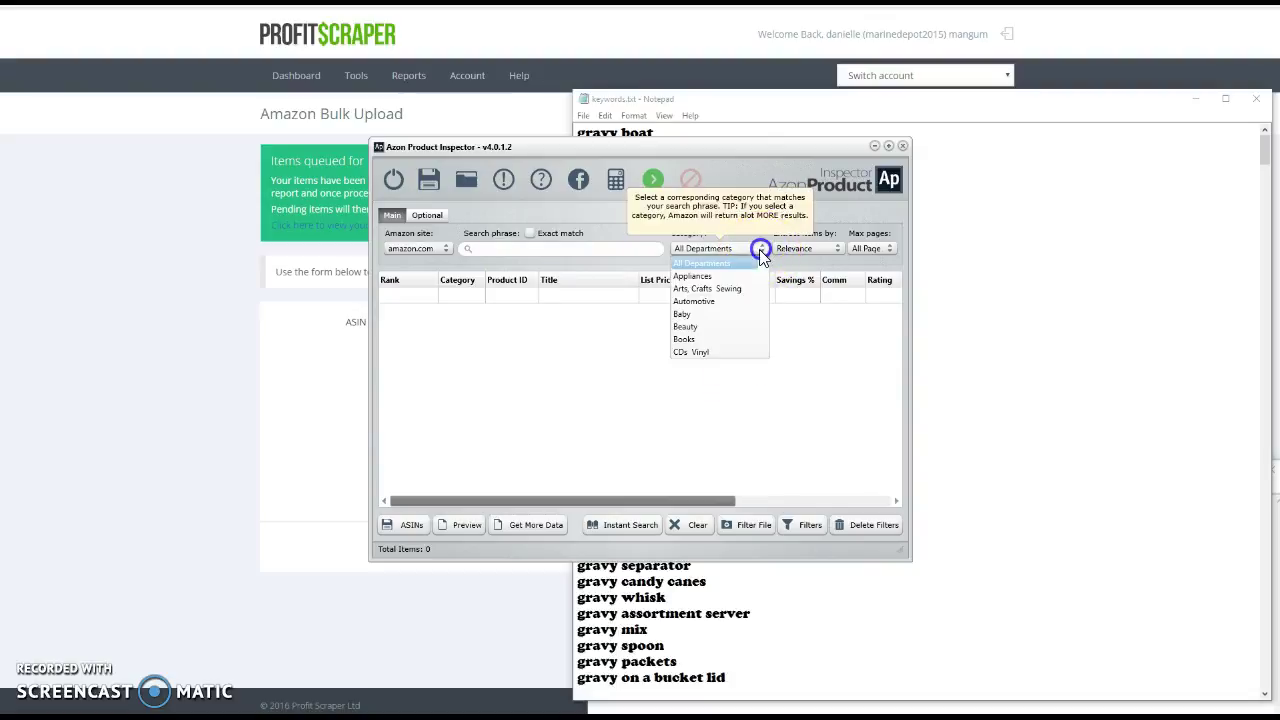
{"action": "left_click", "coordinate": [710, 314]}
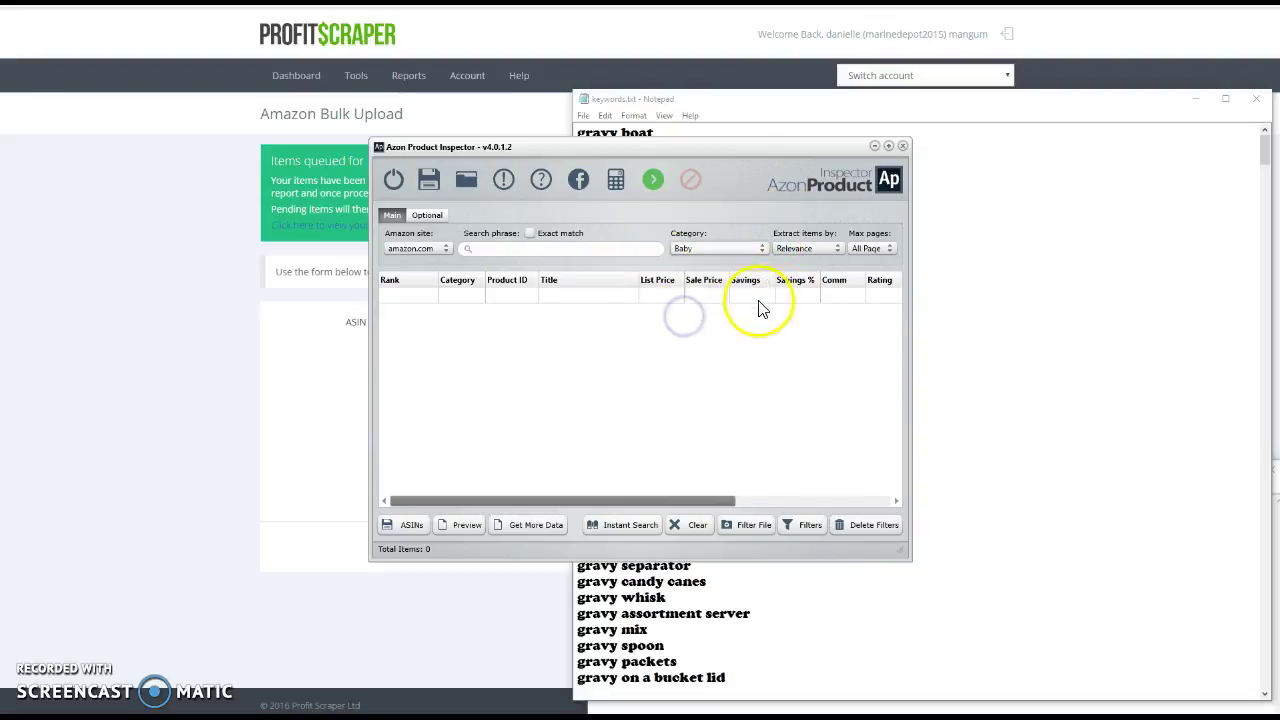
- Set Max pages to 1 and ready the Search phrase box for 'feeding'
{"action": "left_click", "coordinate": [888, 250]}
{"action": "left_click", "coordinate": [852, 272]}
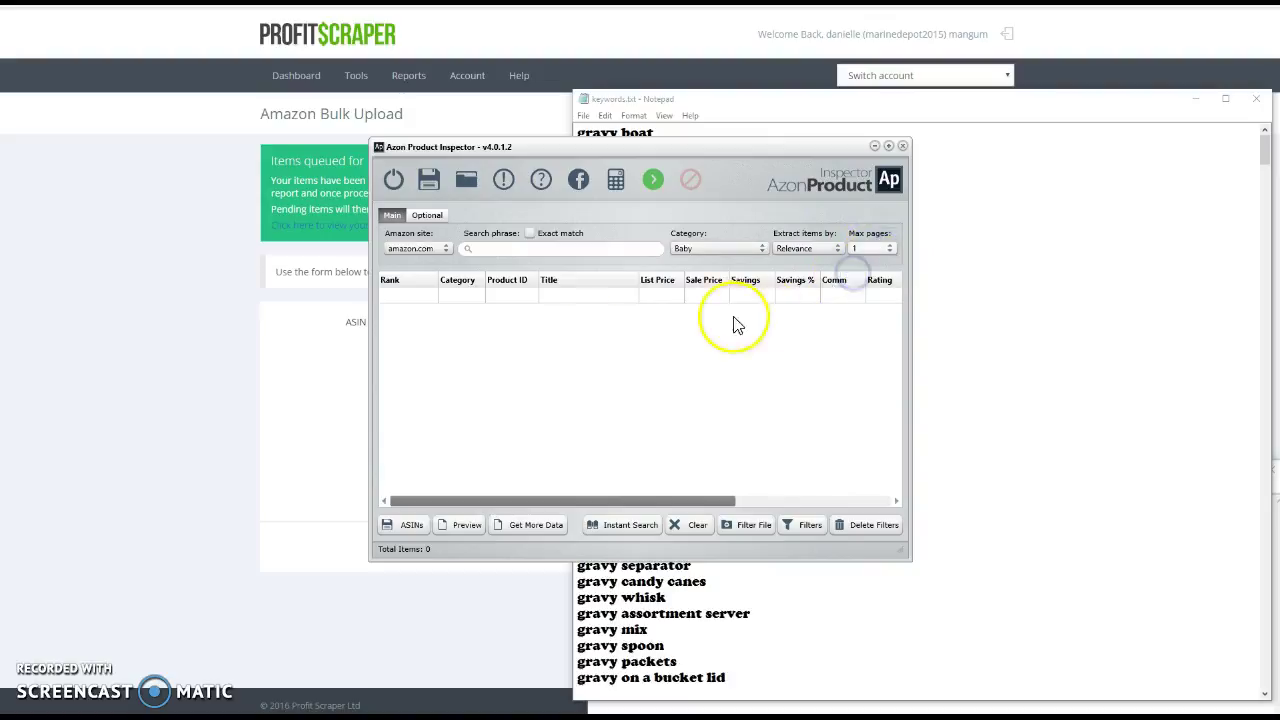
{"action": "left_click", "coordinate": [528, 245]}
{"action": "left_click", "coordinate": [493, 252]}
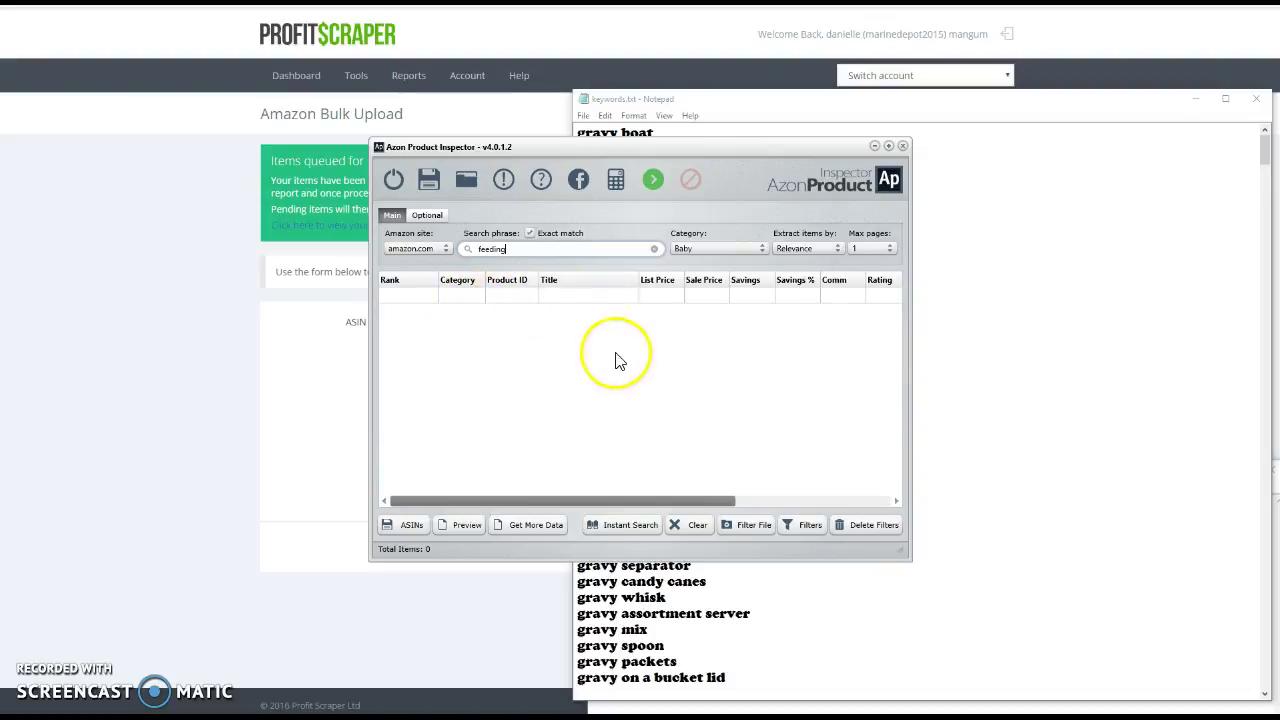
- Run the Baby 'feeding' search to get 23 products, minimizing the Top 100 Analyzer
{"action": "left_click", "coordinate": [657, 178]}
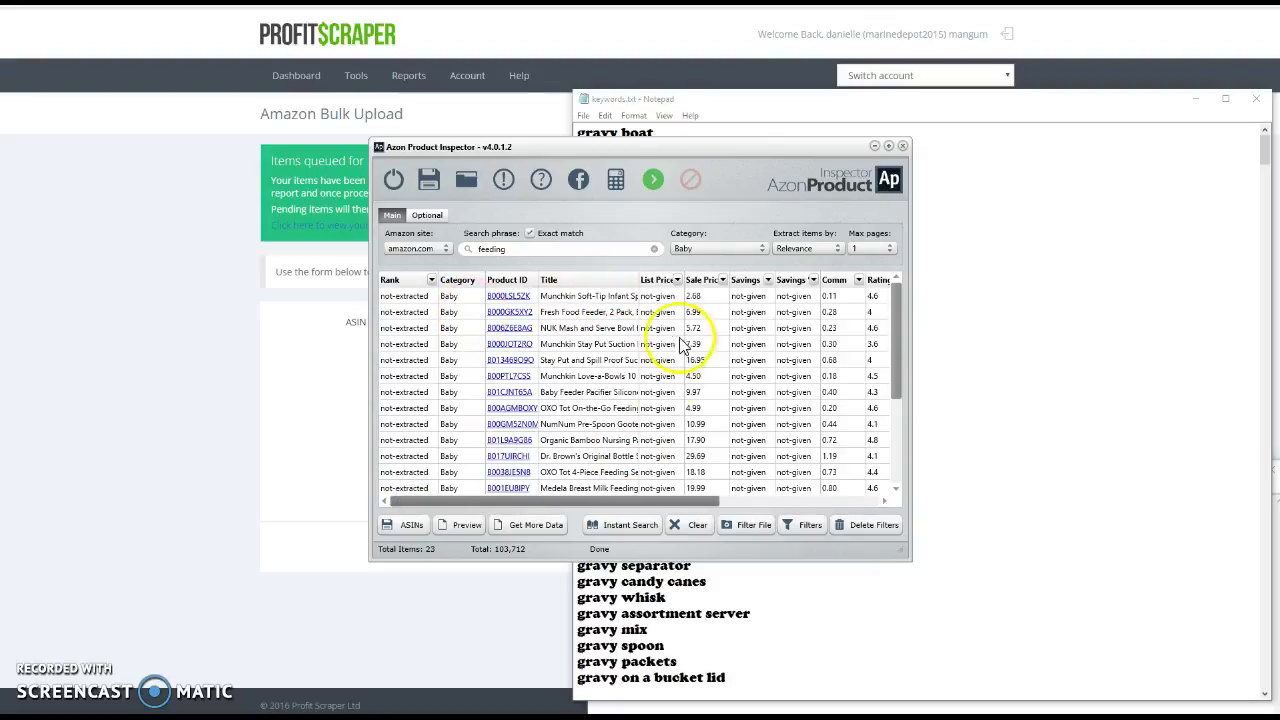
{"action": "left_click_drag", "start_coordinate": [552, 500], "coordinate": [466, 490]}
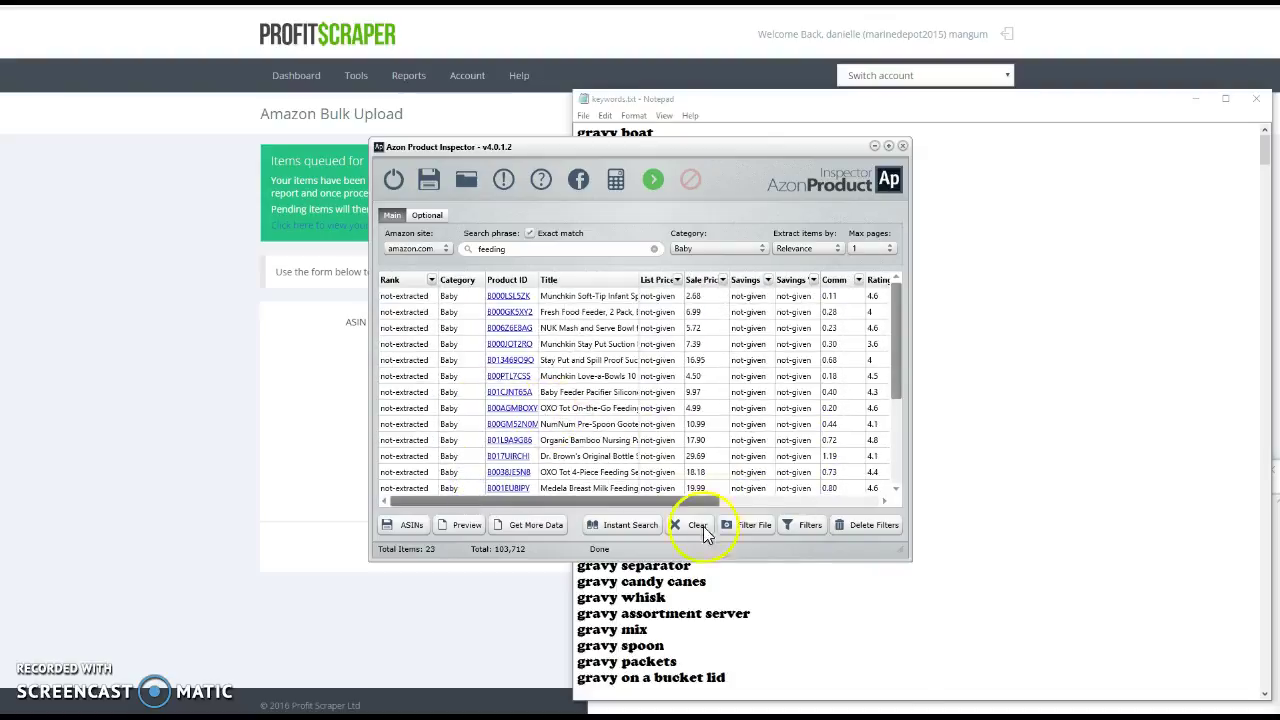
{"action": "left_click", "coordinate": [648, 472]}
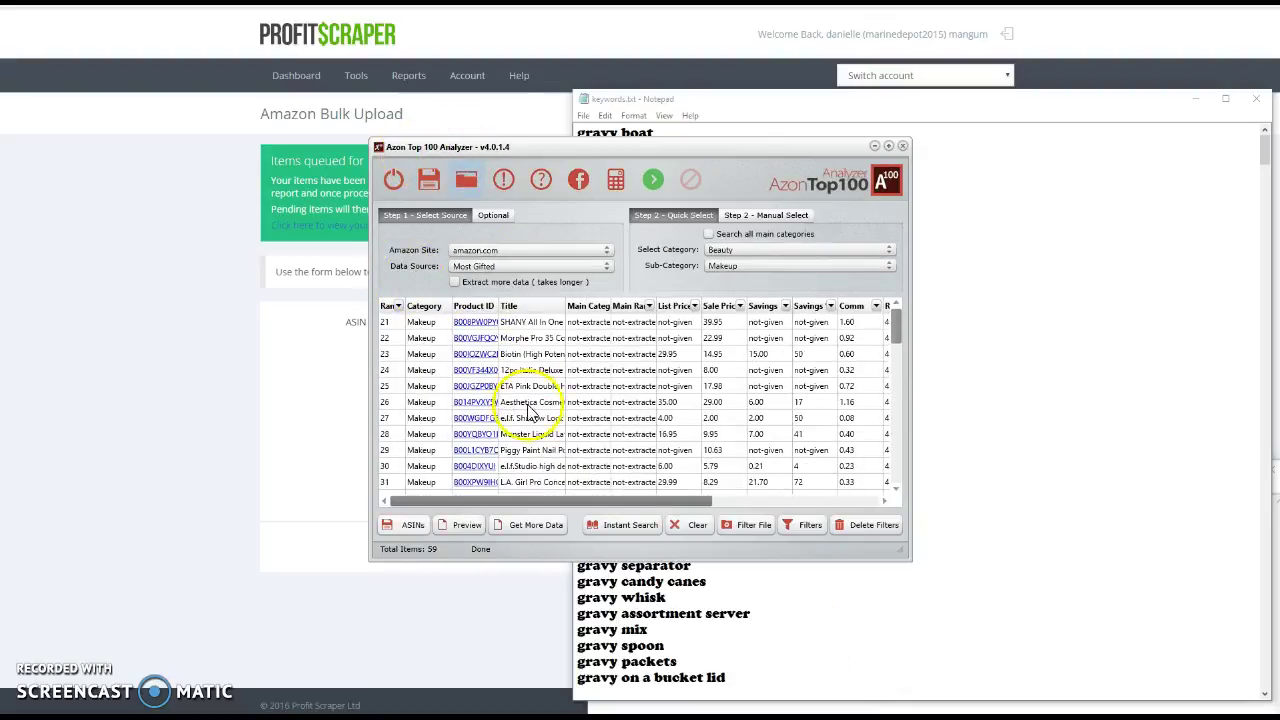
{"action": "left_click", "coordinate": [874, 147]}
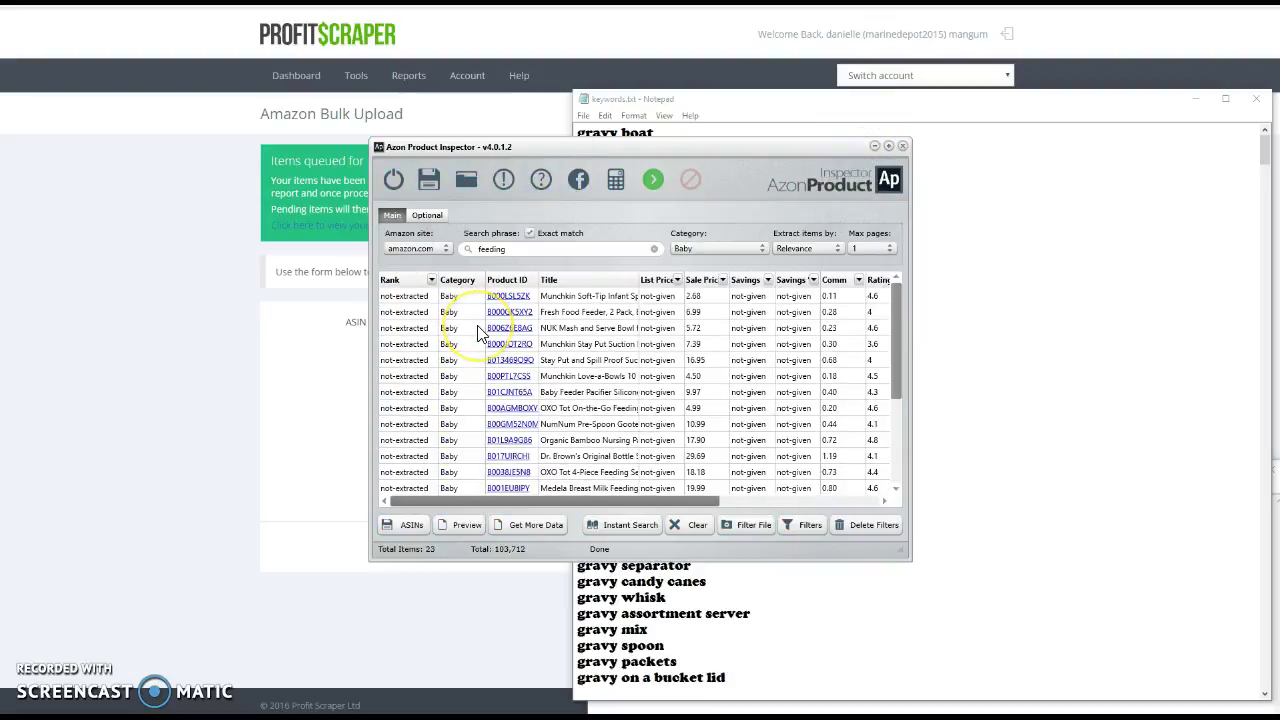
{"action": "scroll", "coordinate": [505, 395], "scroll_direction": "down", "scroll_amount": 2}
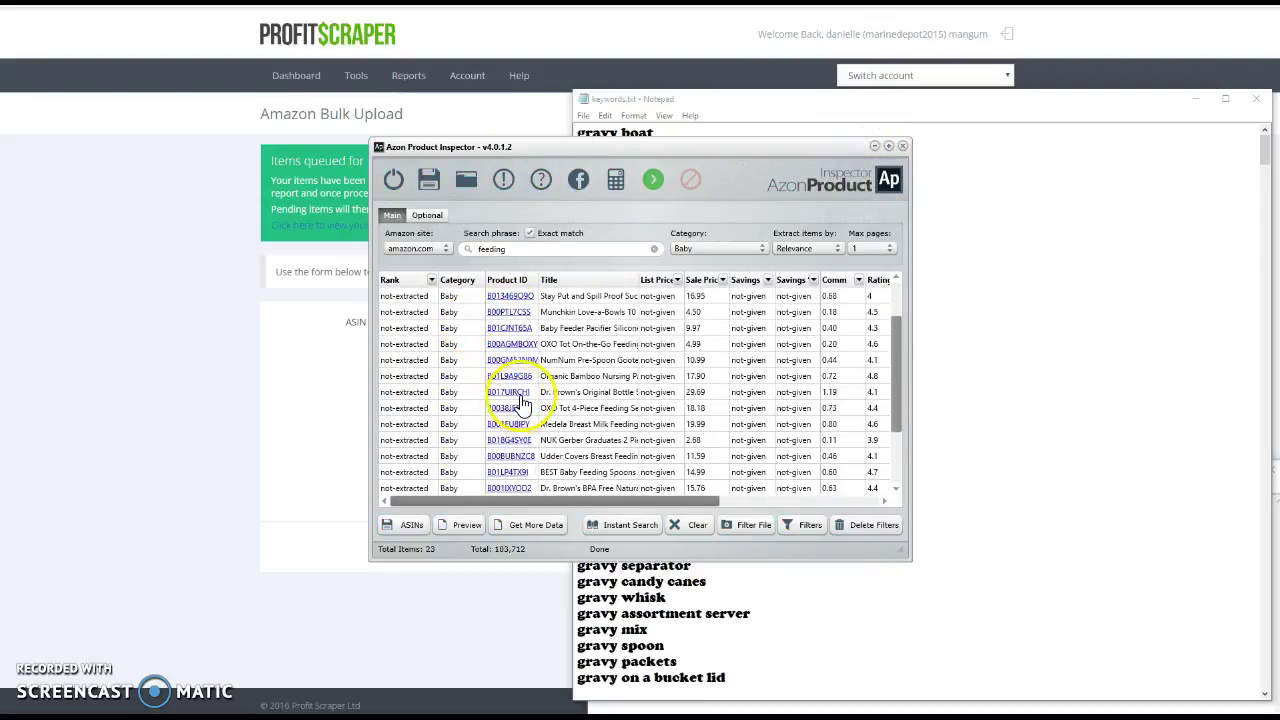
{"action": "scroll", "coordinate": [520, 425], "scroll_direction": "down", "scroll_amount": 2}
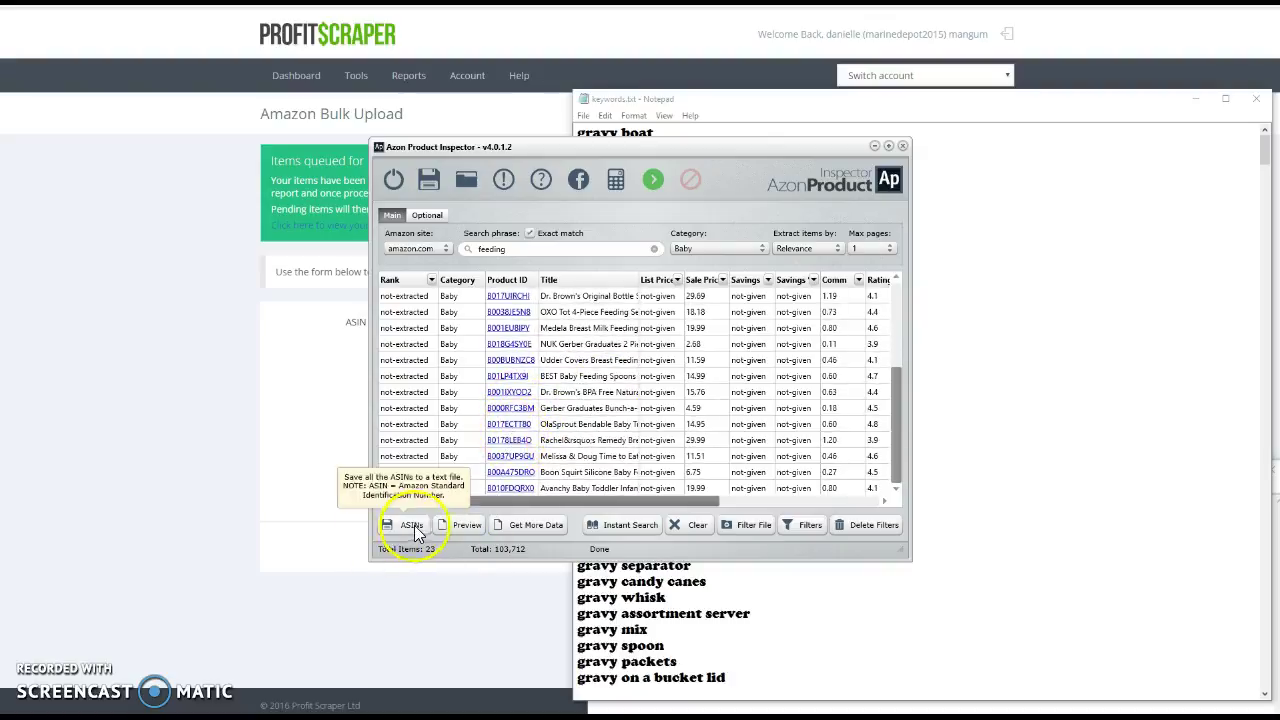
{"action": "double_click", "coordinate": [469, 250]}
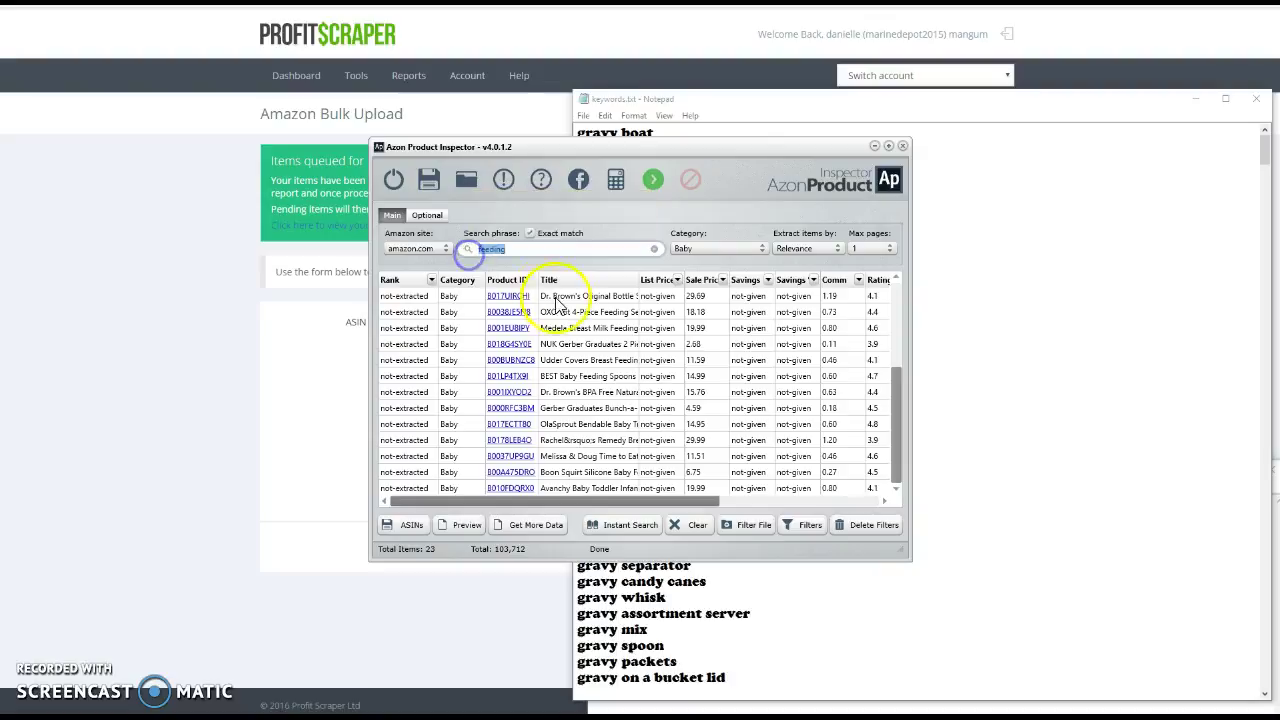
- Switch the category to Home Kitchen and change the search phrase to 'coffee'
{"action": "left_click", "coordinate": [740, 248]}
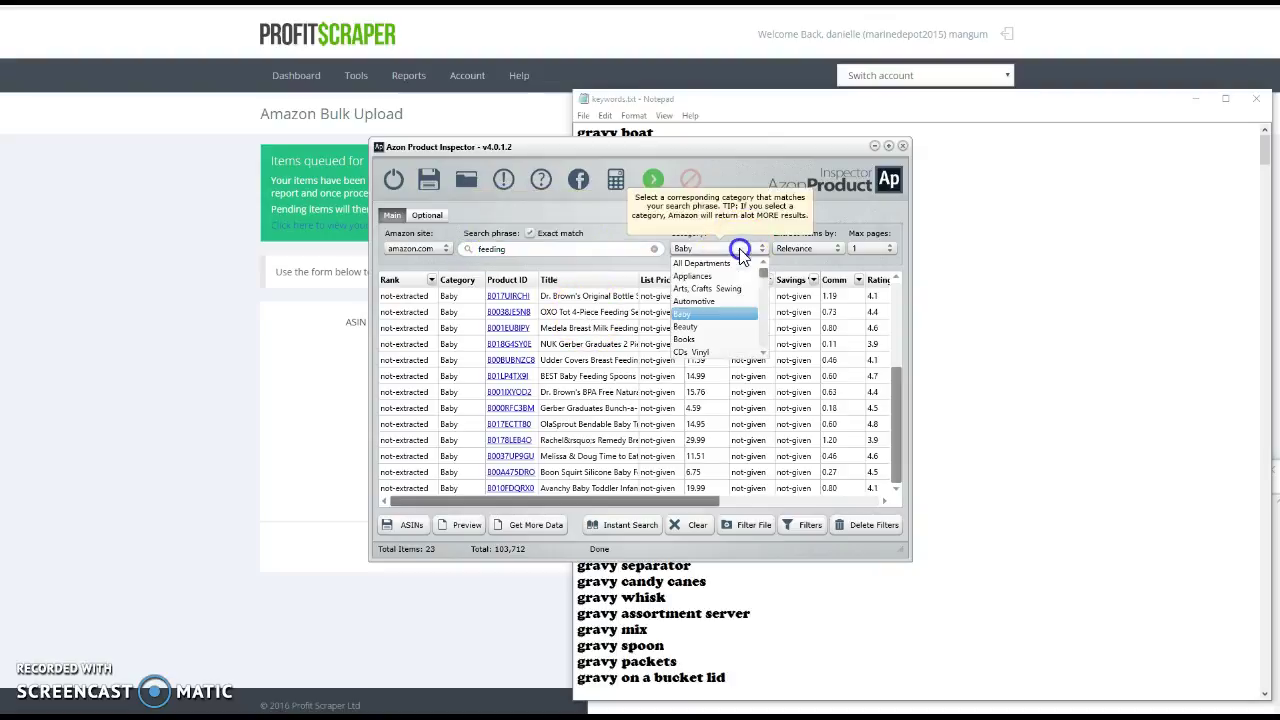
{"action": "scroll", "coordinate": [718, 315], "scroll_direction": "down", "scroll_amount": 3}
{"action": "scroll", "coordinate": [714, 345], "scroll_direction": "down", "scroll_amount": 2}
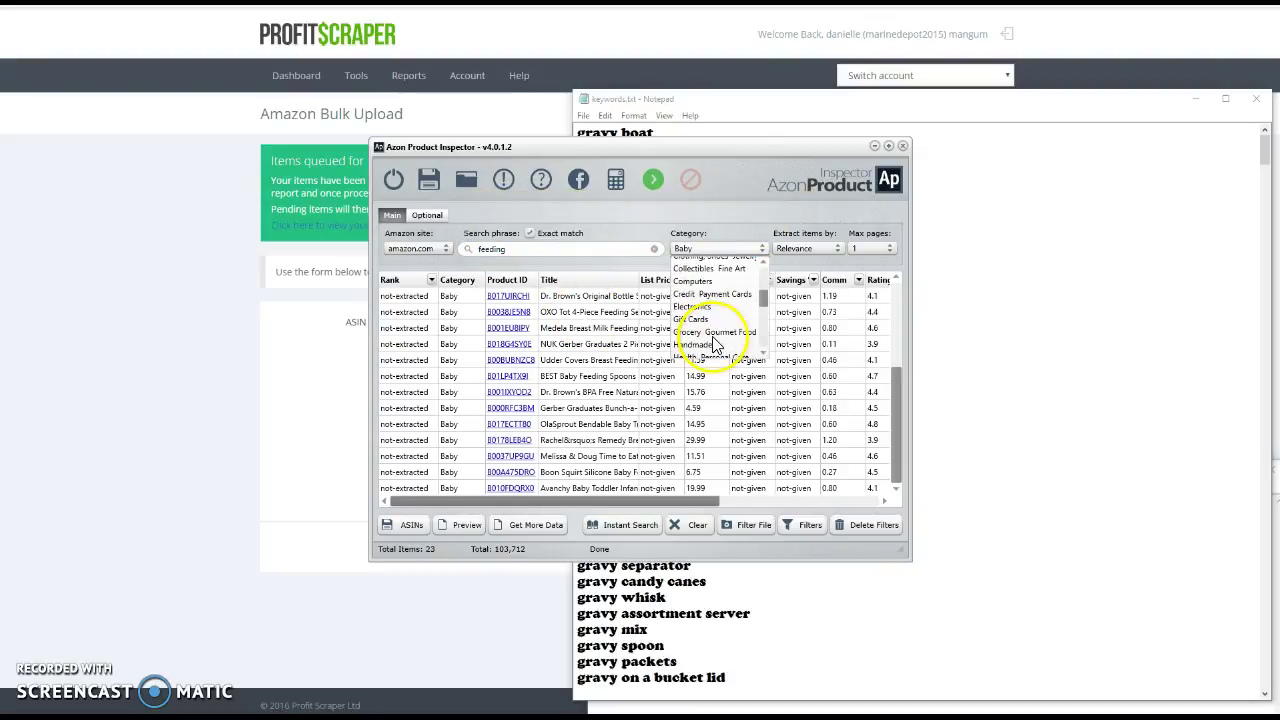
{"action": "scroll", "coordinate": [712, 345], "scroll_direction": "down", "scroll_amount": 1}
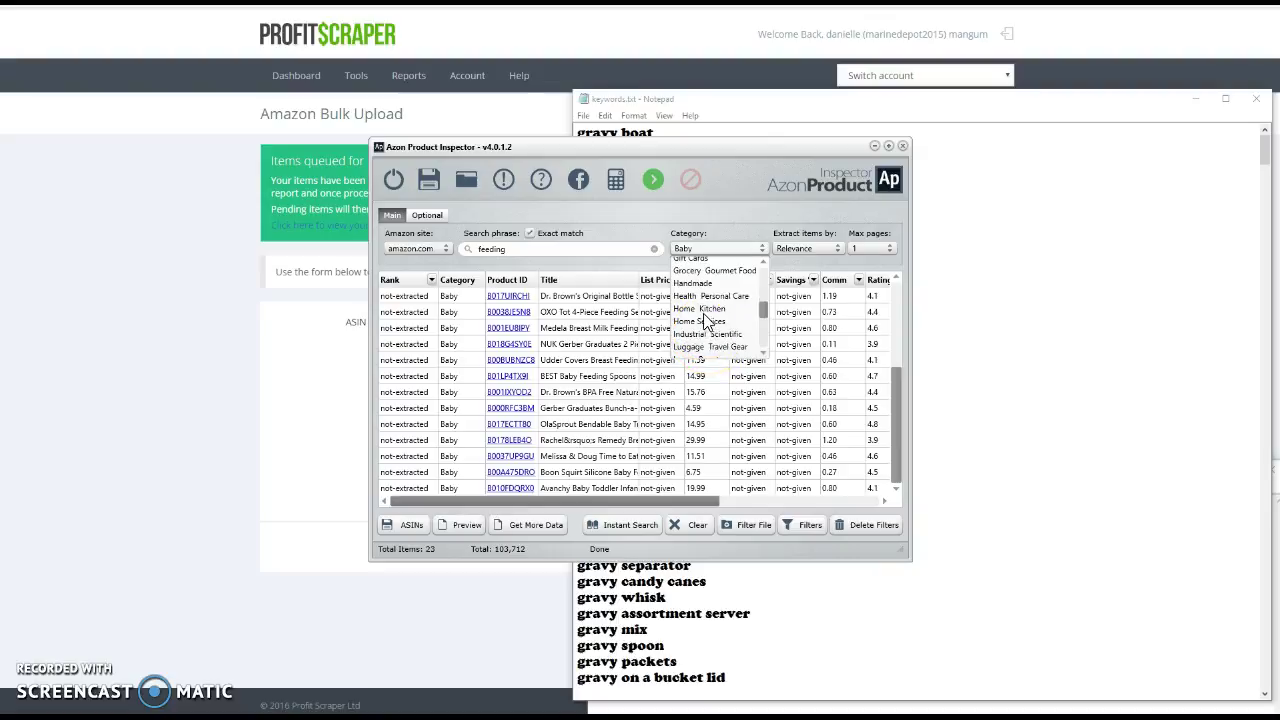
{"action": "left_click", "coordinate": [712, 308]}
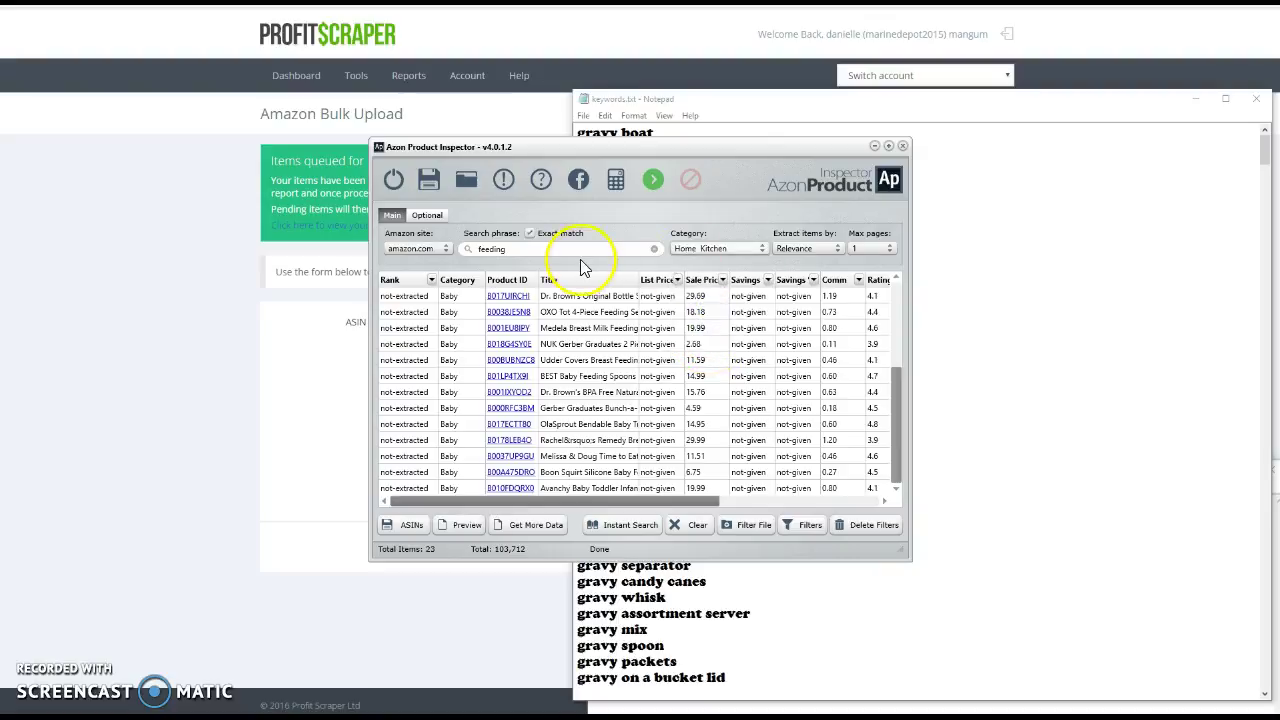
{"action": "left_click", "coordinate": [536, 252]}
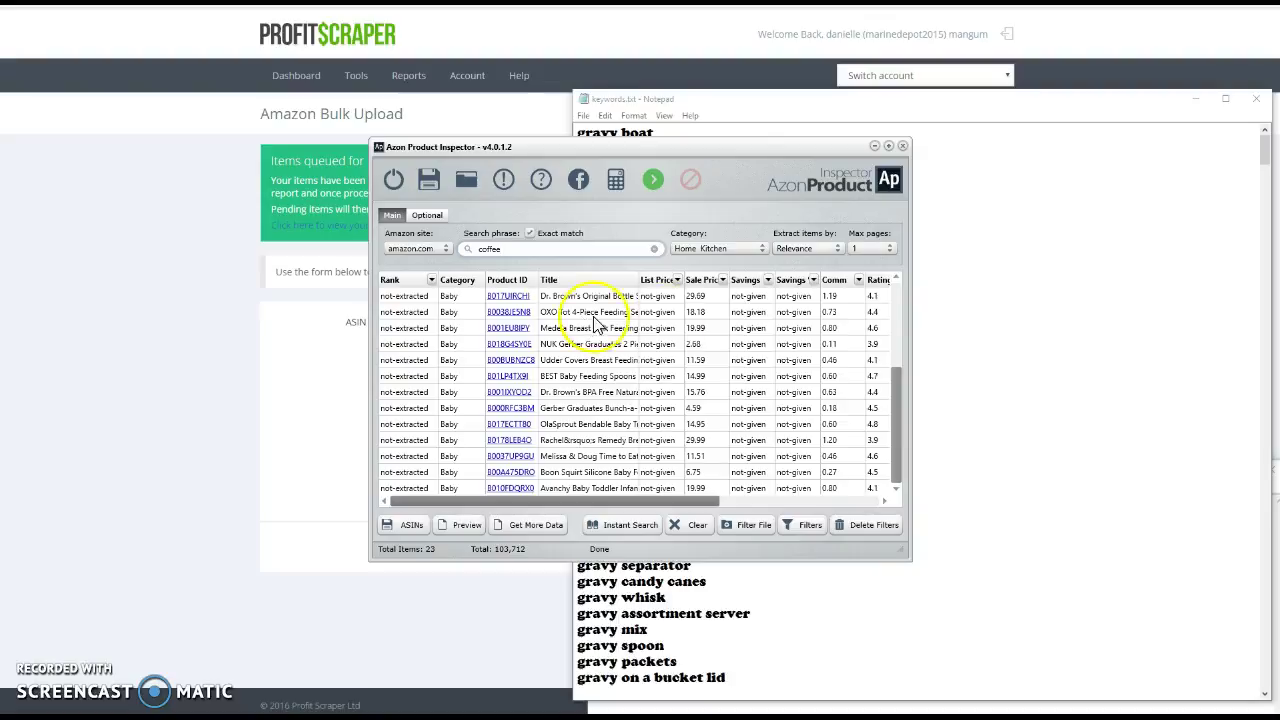
- Order items by Price: Low to High and set Max pages to 3
{"action": "left_click", "coordinate": [834, 248]}
{"action": "left_click", "coordinate": [818, 289]}
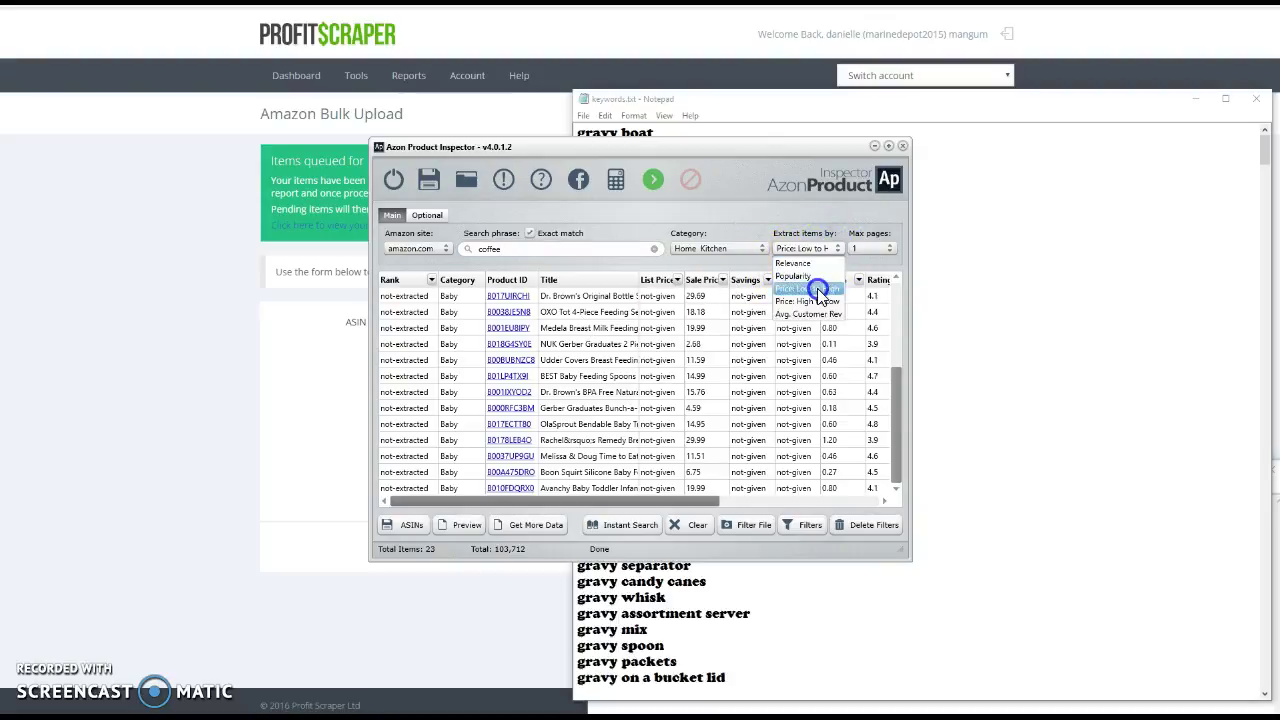
{"action": "left_click", "coordinate": [890, 249]}
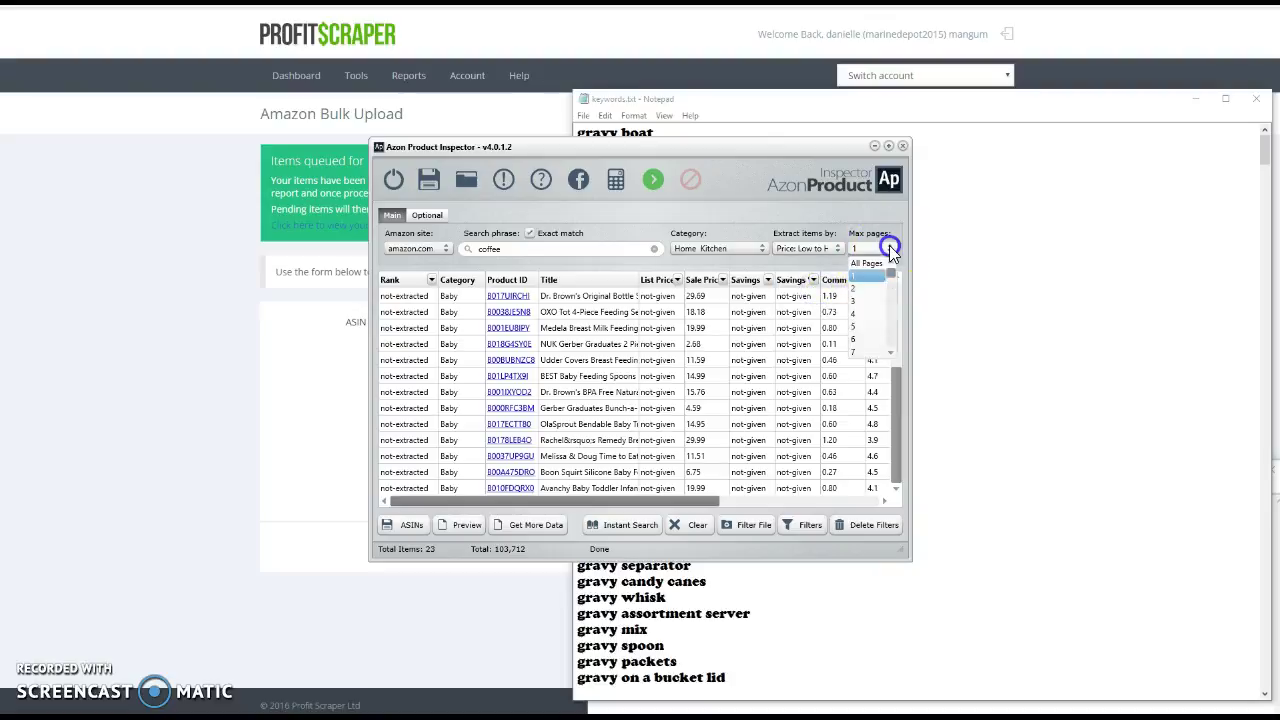
{"action": "left_click", "coordinate": [854, 302]}
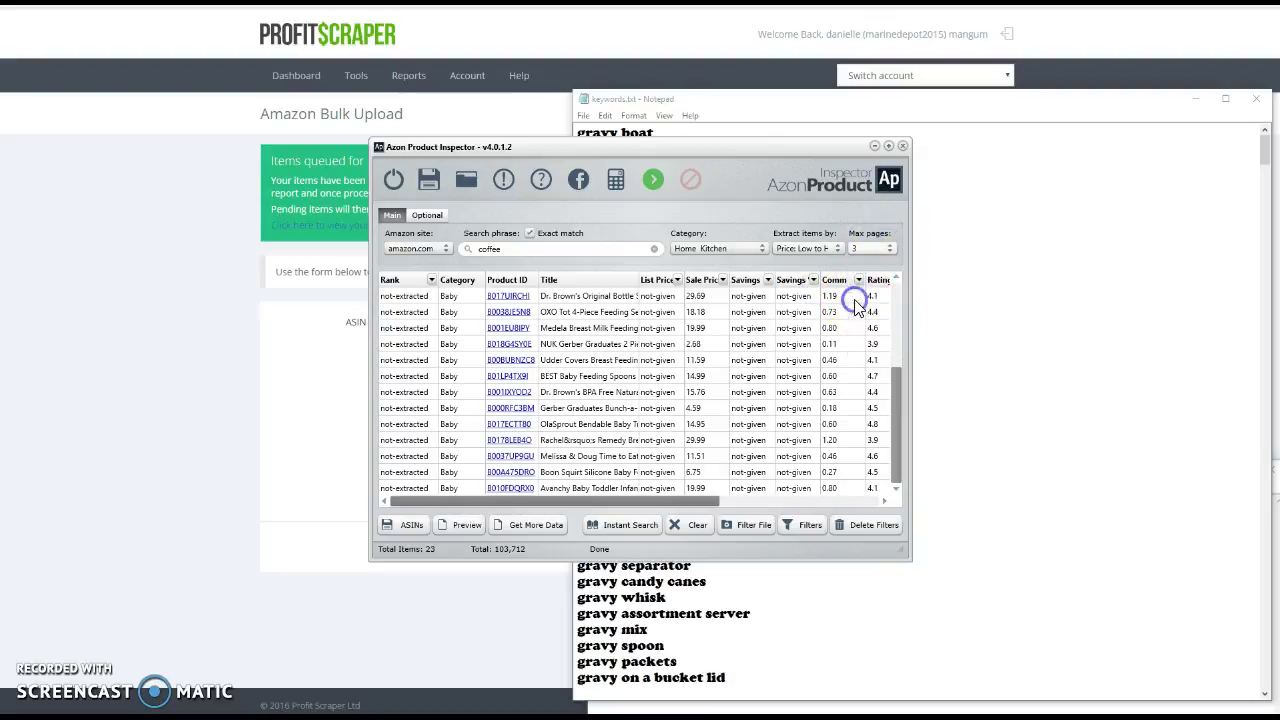
- Clear the old feeding results and start extracting coffee products
{"action": "left_click", "coordinate": [690, 525]}
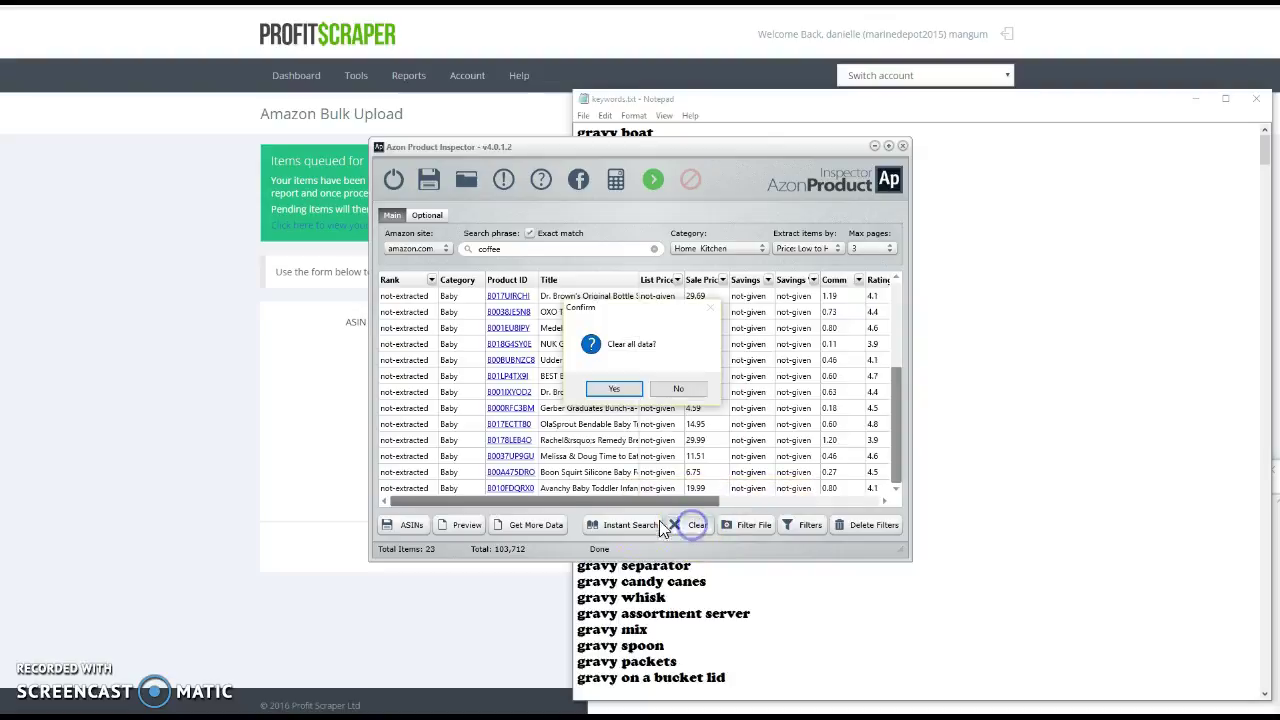
{"action": "left_click", "coordinate": [618, 390]}
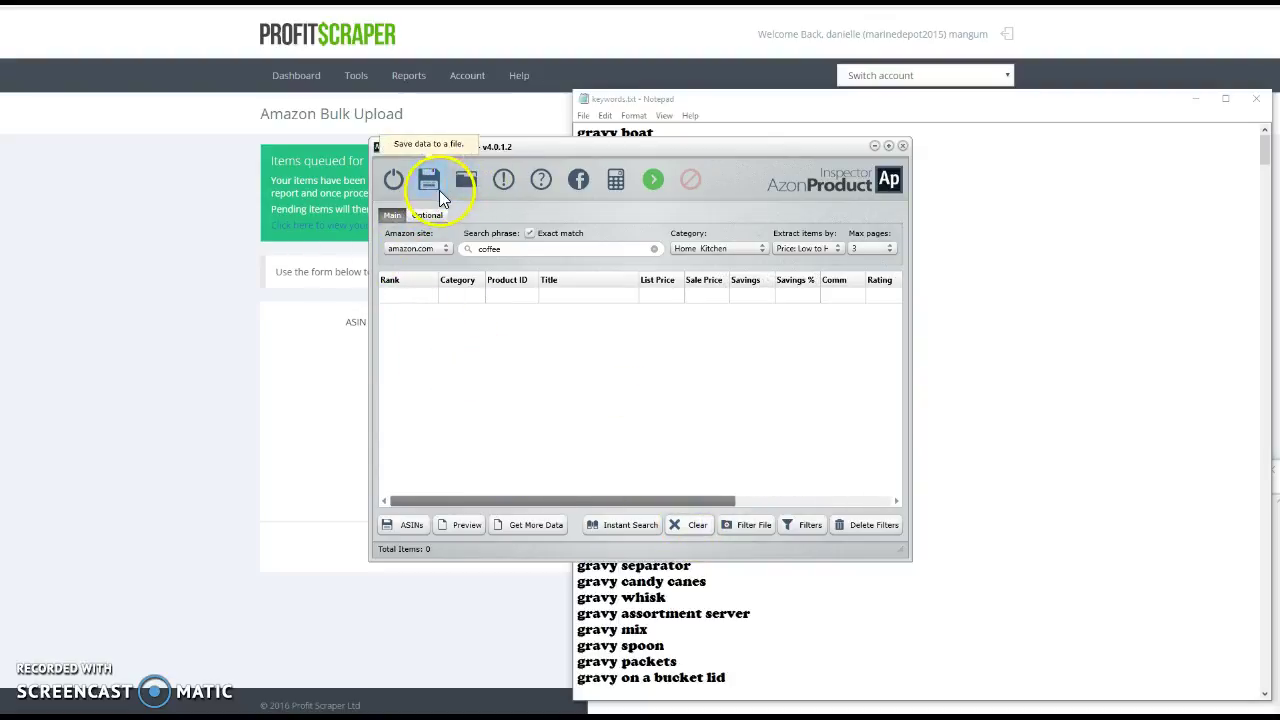
{"action": "left_click", "coordinate": [654, 182]}
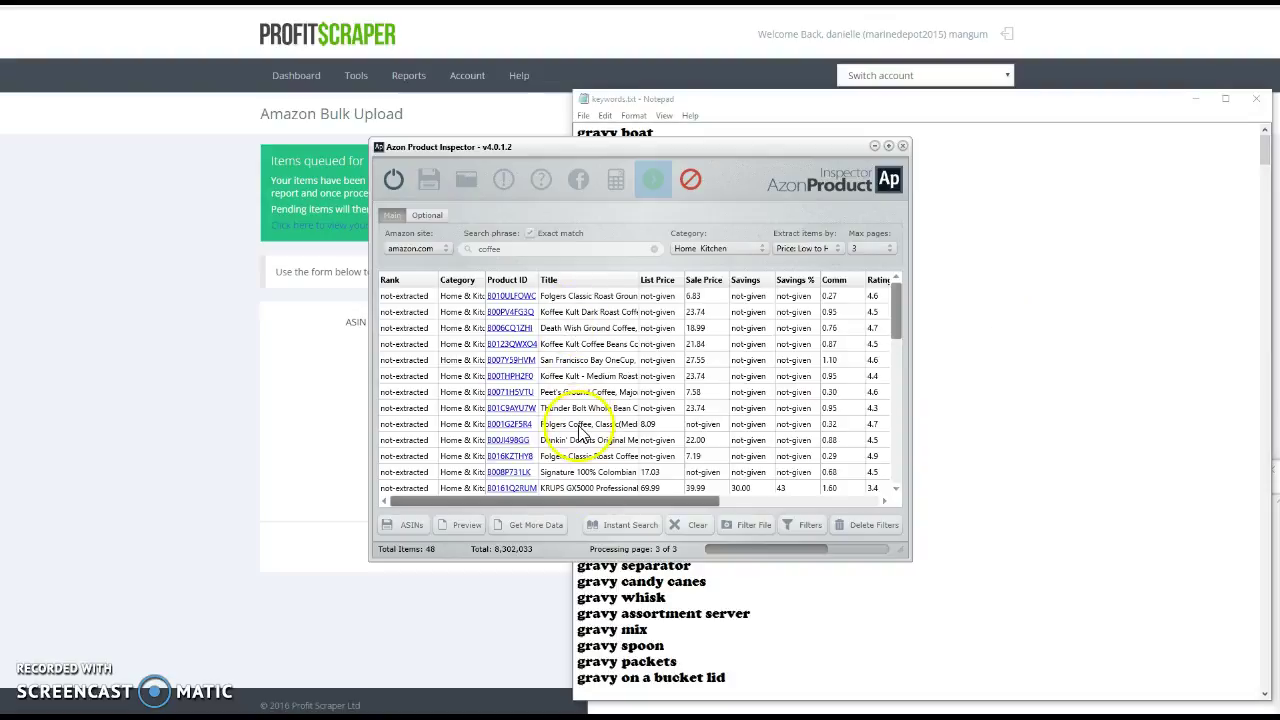
- Scroll through the 72 extracted Home & Kitchen coffee products in the results table
{"action": "scroll", "coordinate": [628, 362], "scroll_direction": "down", "scroll_amount": 1}
{"action": "scroll", "coordinate": [625, 368], "scroll_direction": "down", "scroll_amount": 3}
{"action": "scroll", "coordinate": [700, 330], "scroll_direction": "down", "scroll_amount": 3}
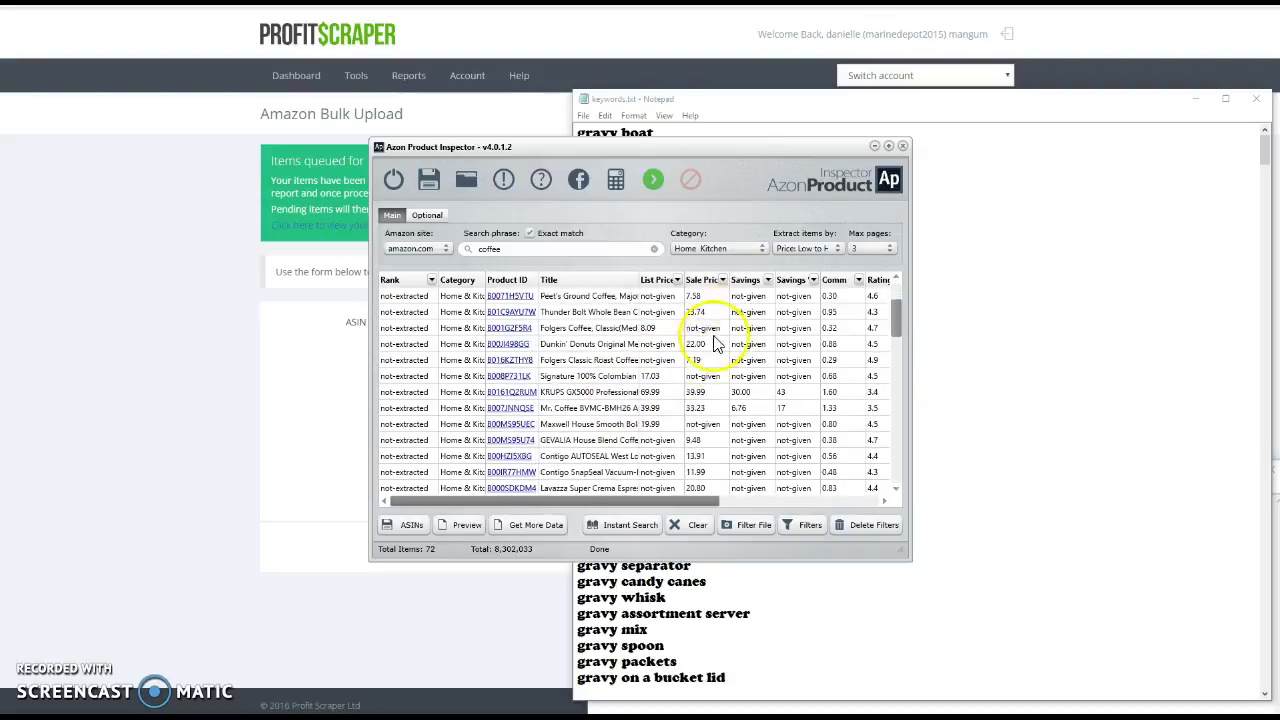
{"action": "scroll", "coordinate": [620, 445], "scroll_direction": "down", "scroll_amount": 6}
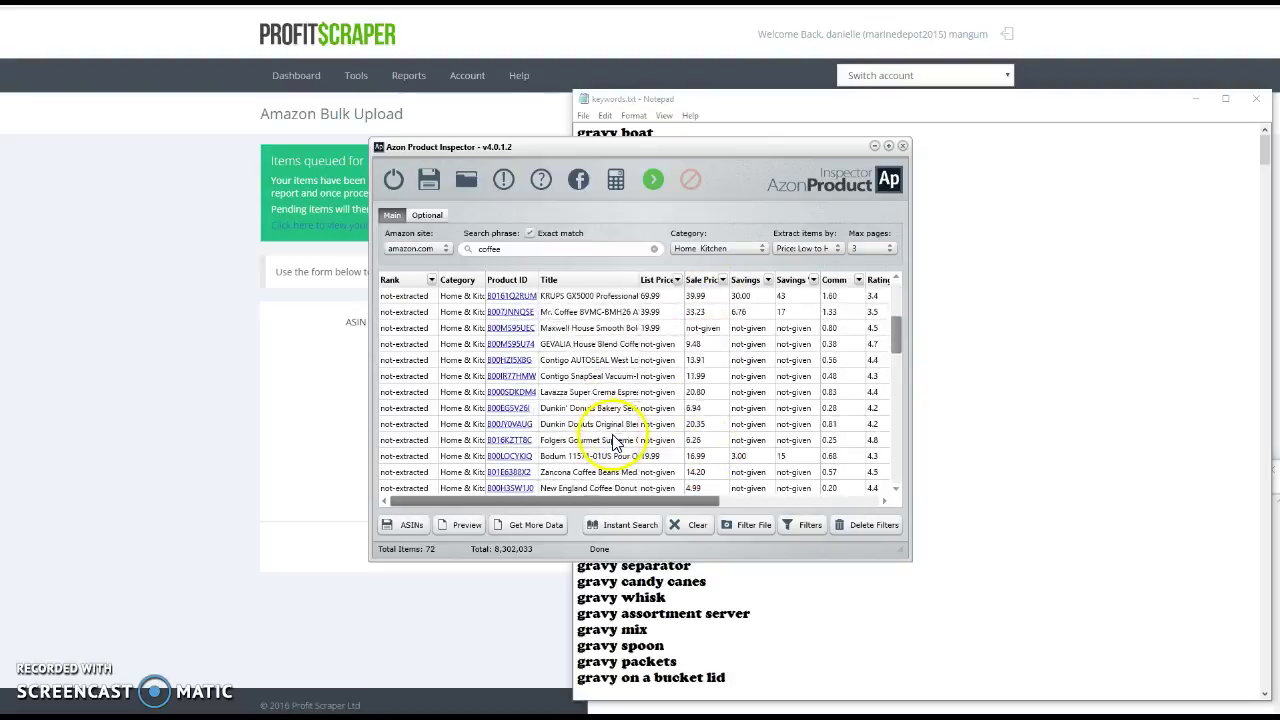
{"action": "scroll", "coordinate": [618, 445], "scroll_direction": "down", "scroll_amount": 10}
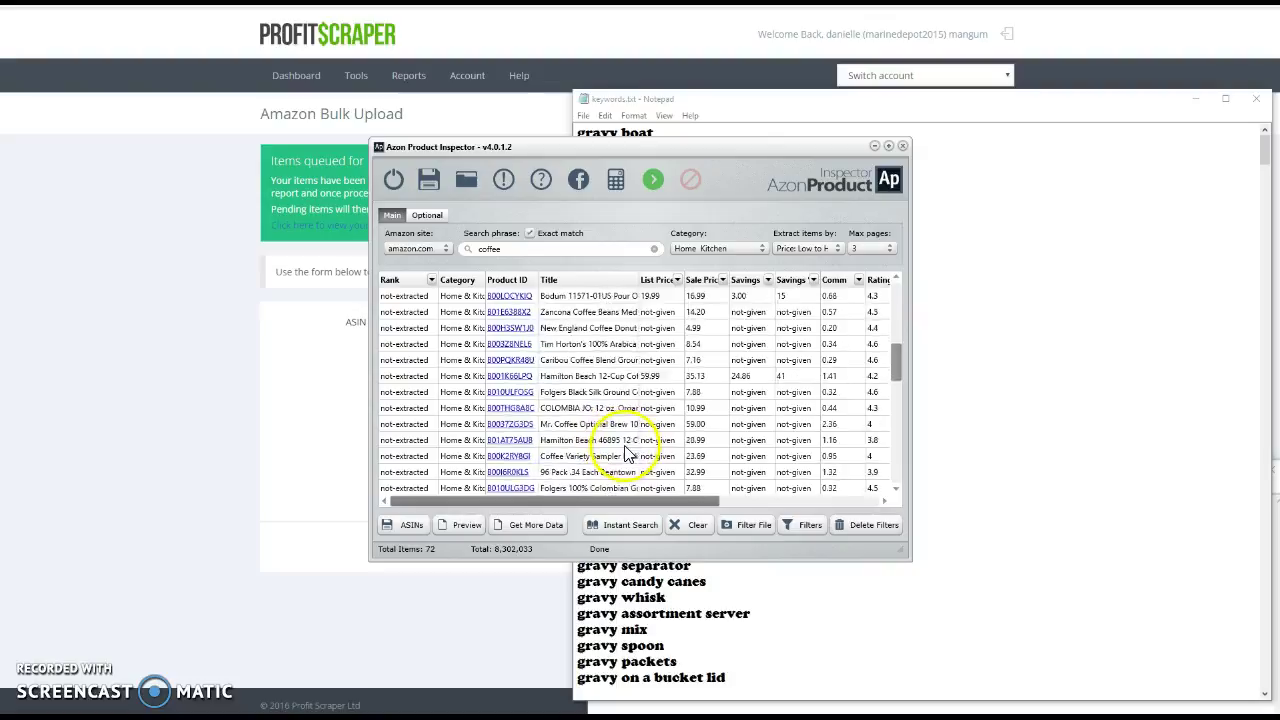
{"action": "left_click_drag", "start_coordinate": [898, 368], "coordinate": [909, 286]}
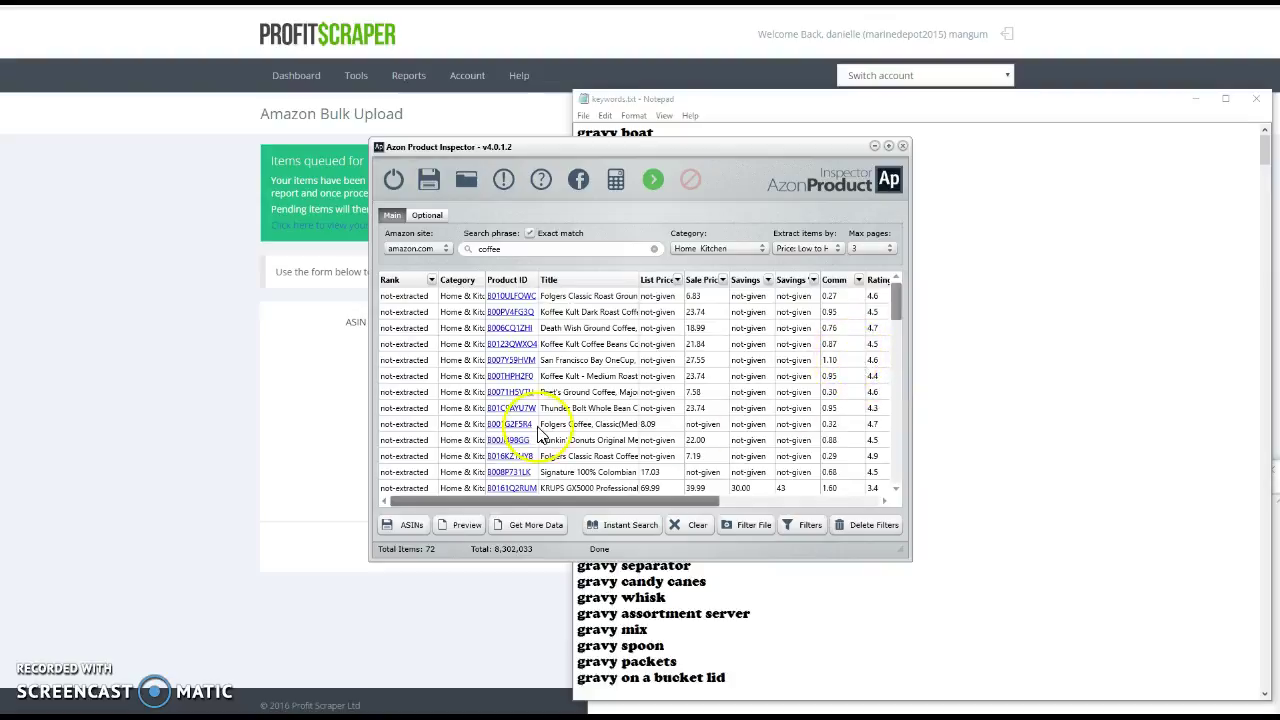
{"action": "scroll", "coordinate": [560, 420], "scroll_direction": "down", "scroll_amount": 3}
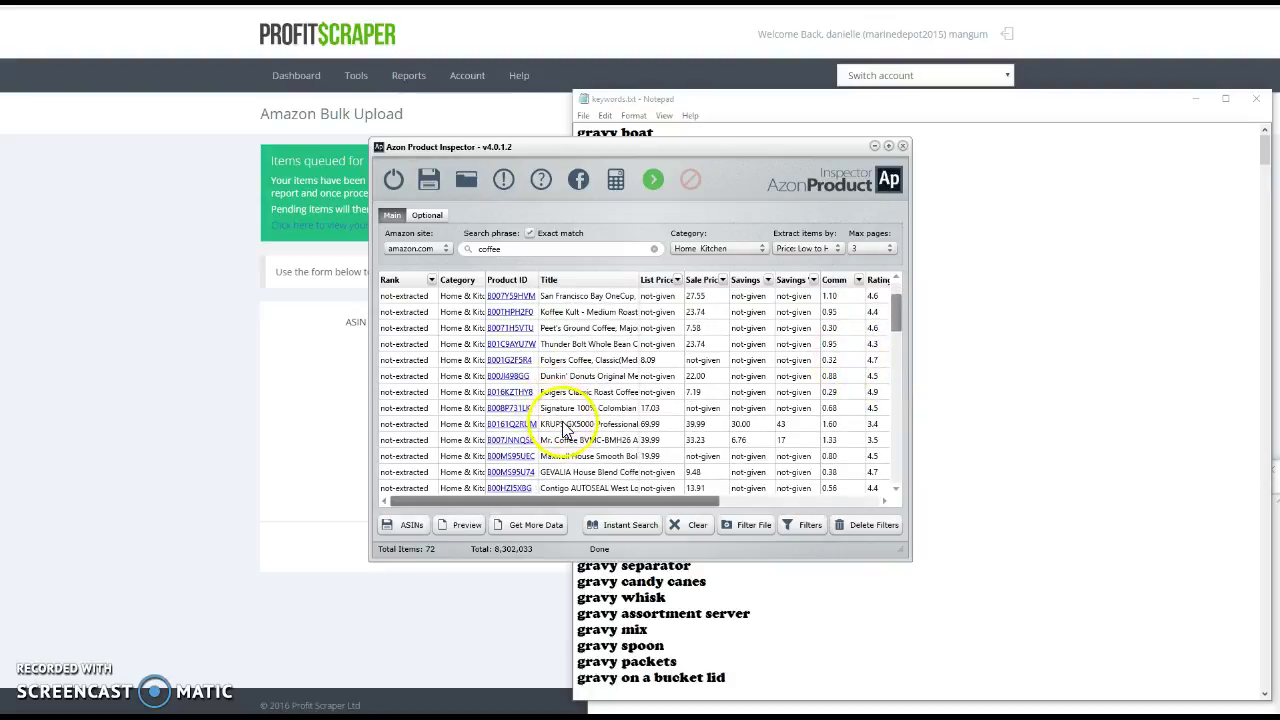
{"action": "scroll", "coordinate": [557, 444], "scroll_direction": "up", "scroll_amount": 3}
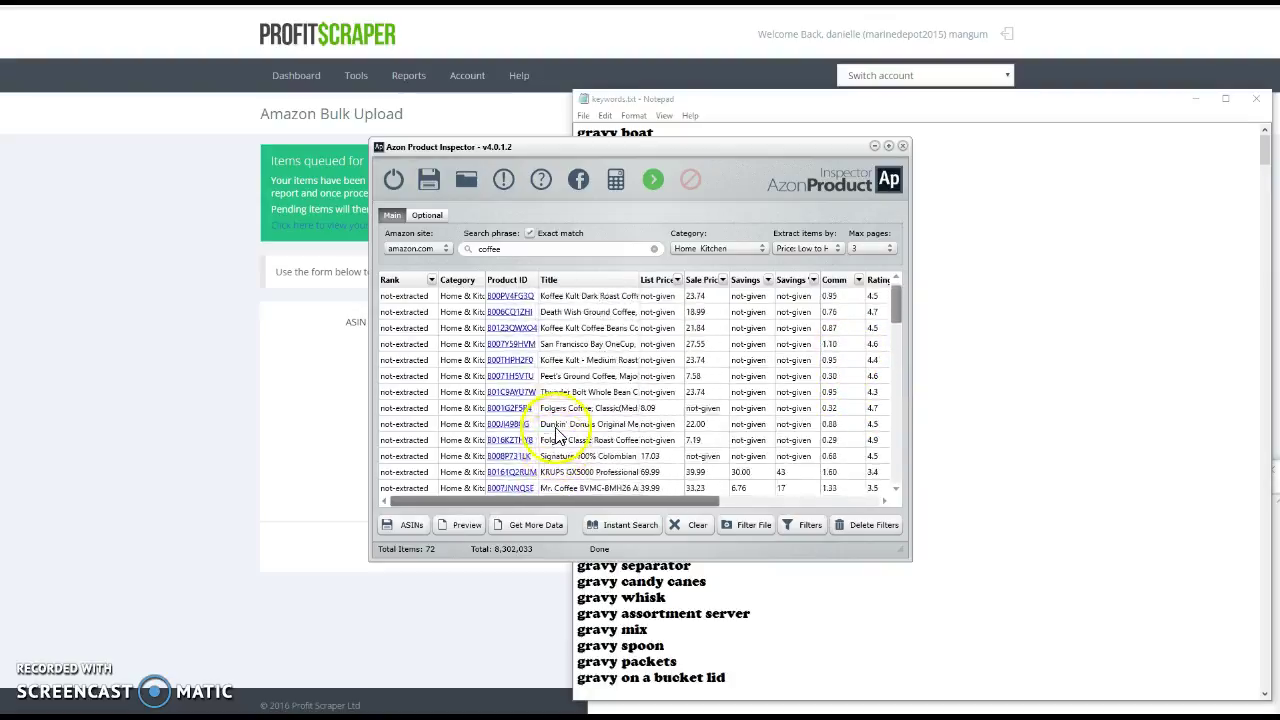